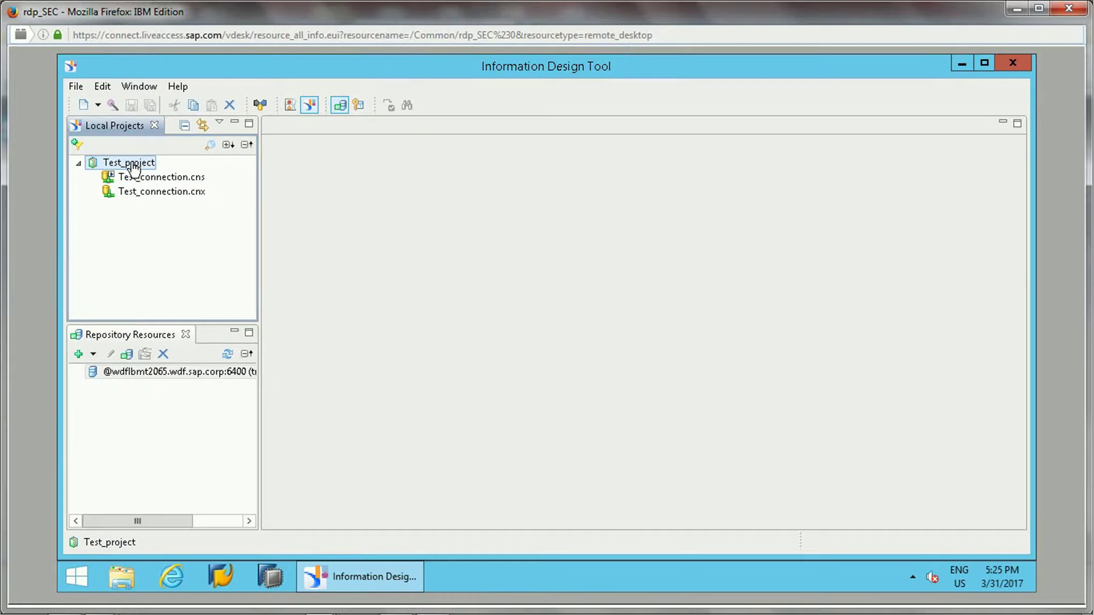
Start a new data foundation in Test_project with the resource name Test_dataFoundation.
click(143, 192)
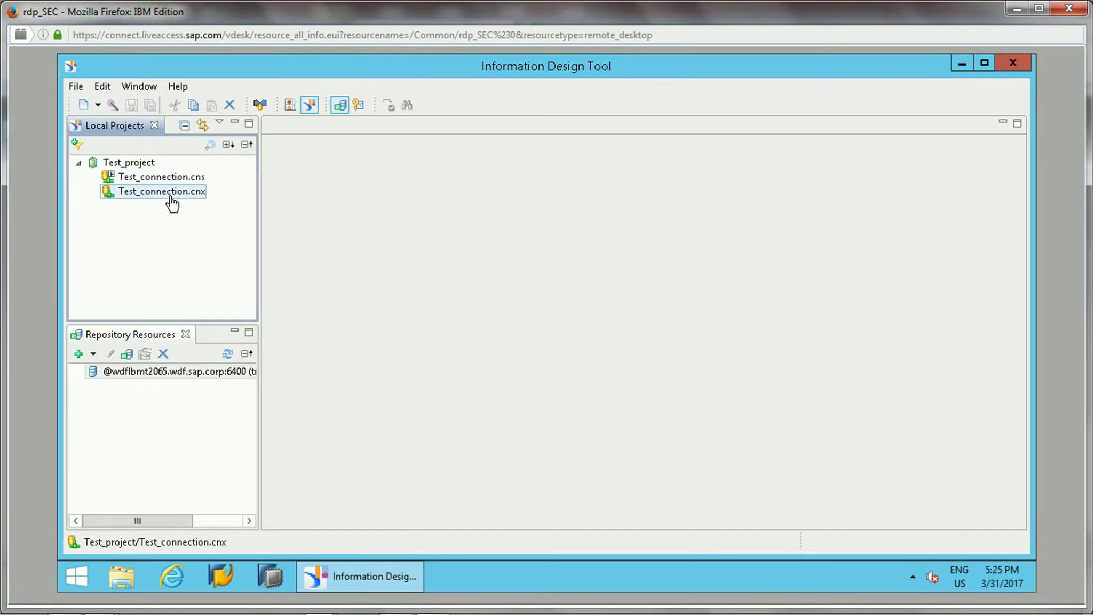
click(149, 169)
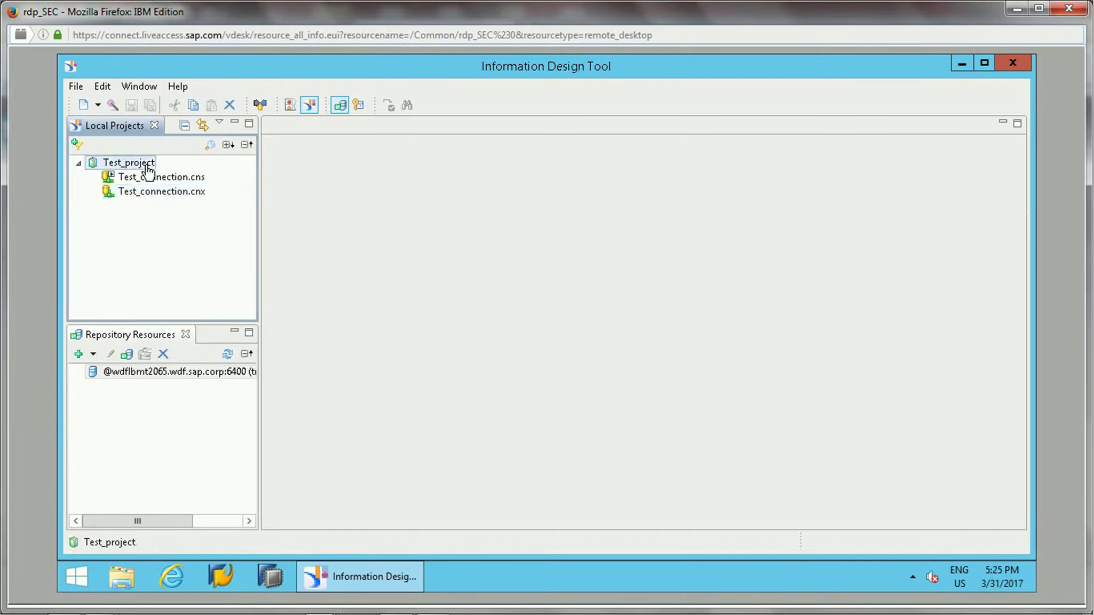
right_click(149, 169)
mouse_move(174, 177)
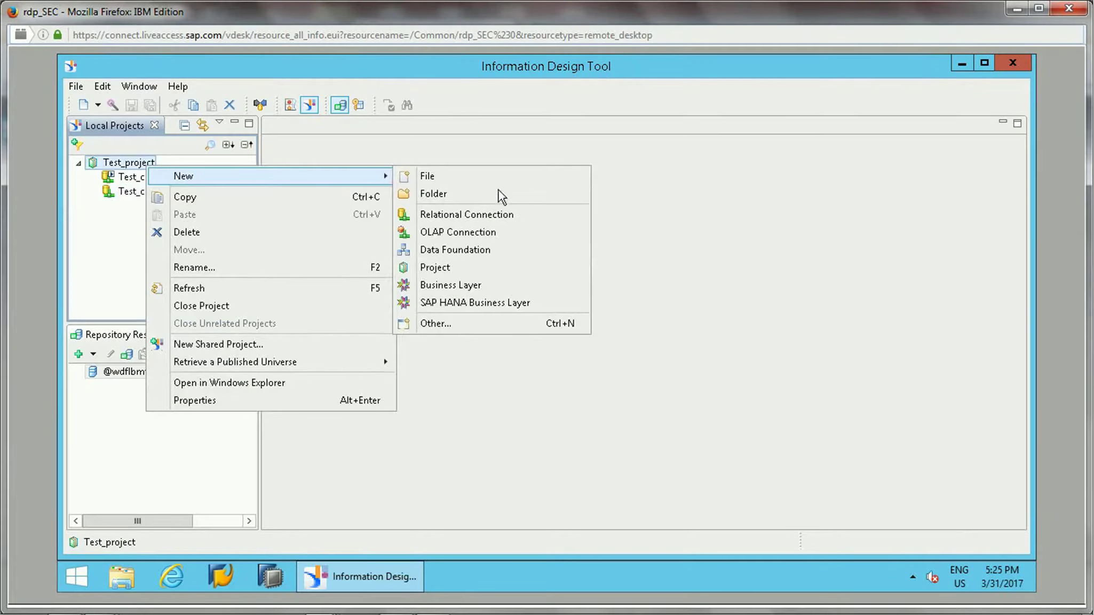
click(482, 251)
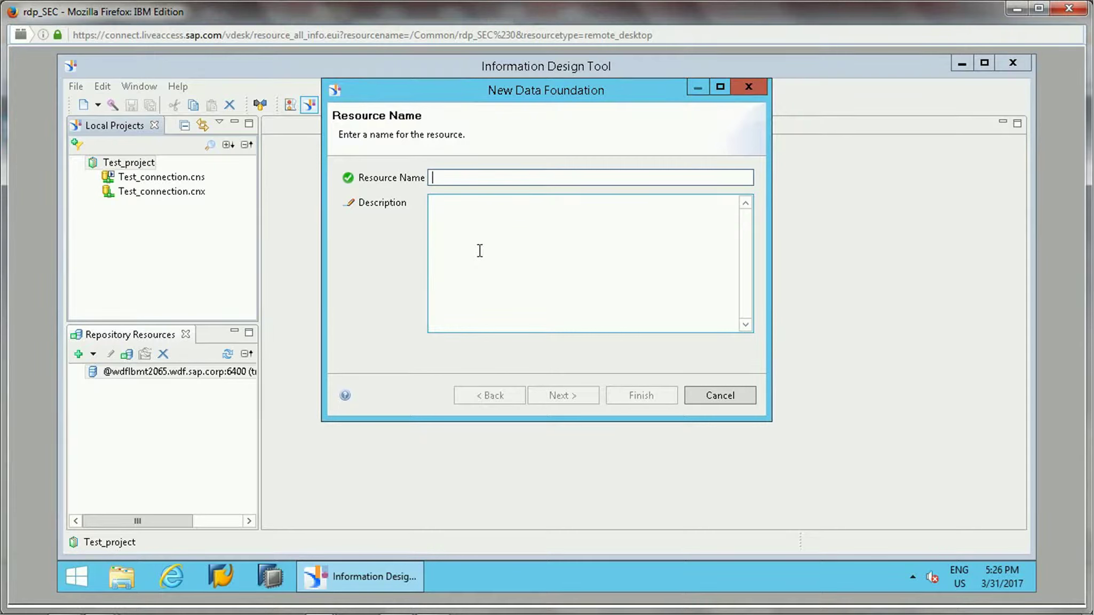
text(Test_d)
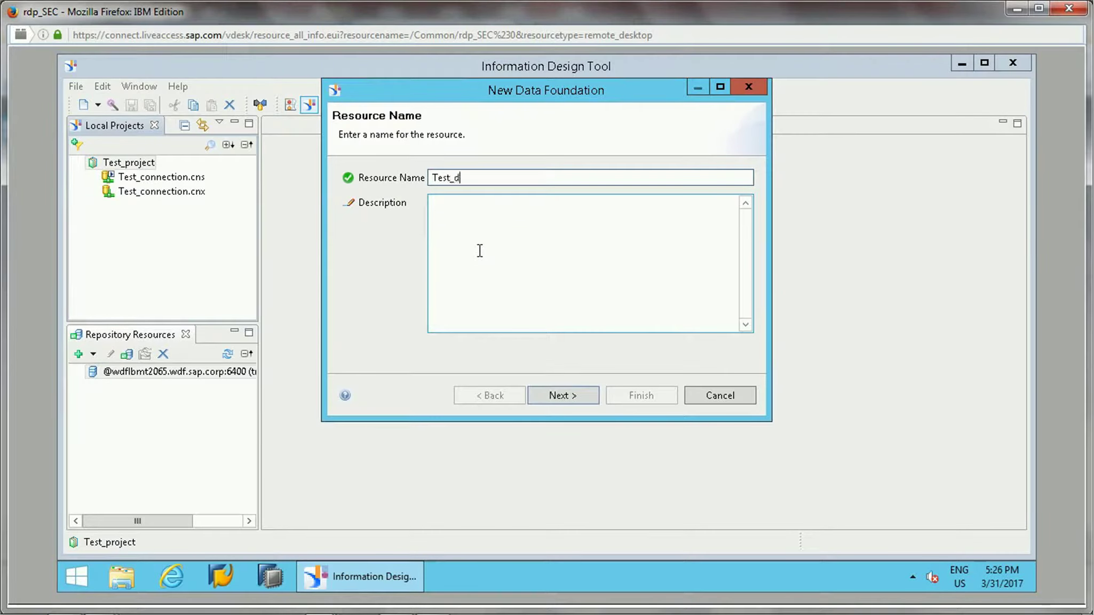
text(ataFoundation)
Describe the new data foundation as "This is a data foundation based on relational database.".
click(480, 250)
text(This is d)
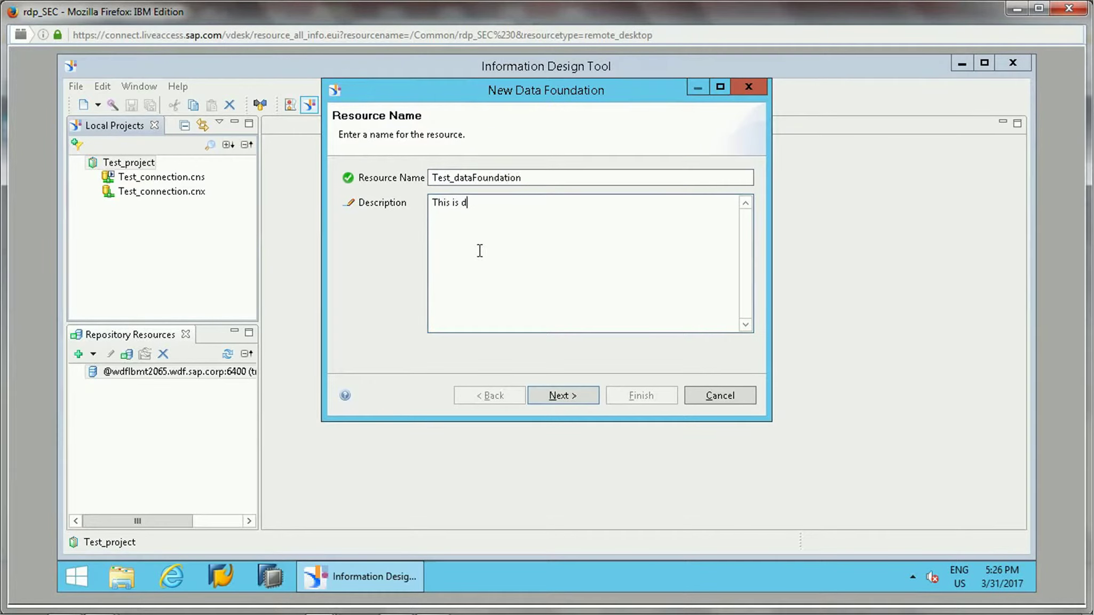
key(BackSpace)
text(a data foundation)
text(based on rela)
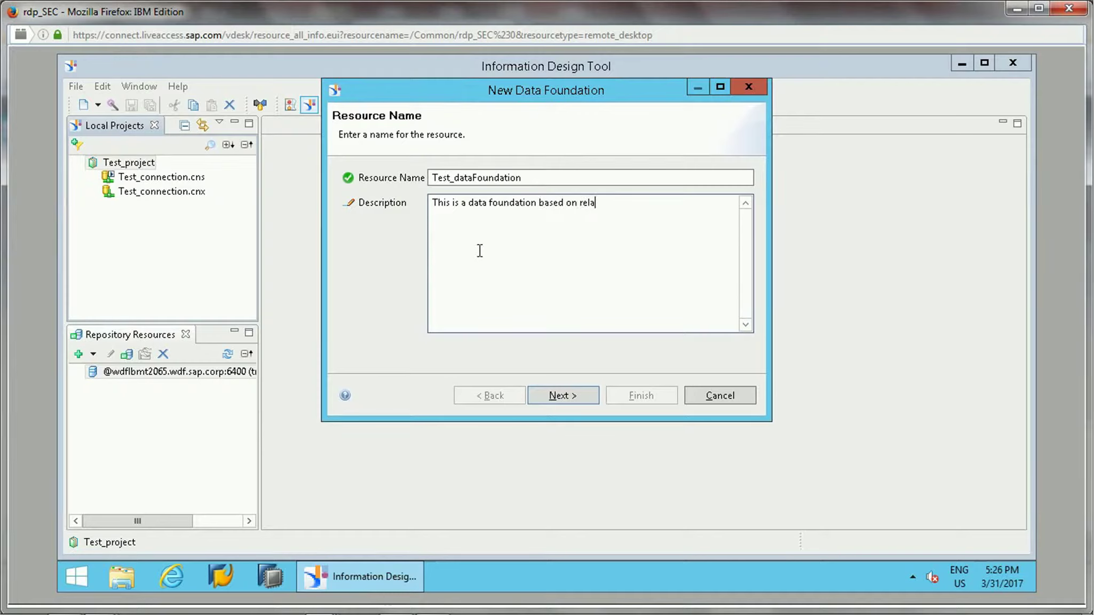
text(tional database.)
Create it as a Single Source data foundation using the secured connection Test_connection.cns.
click(582, 398)
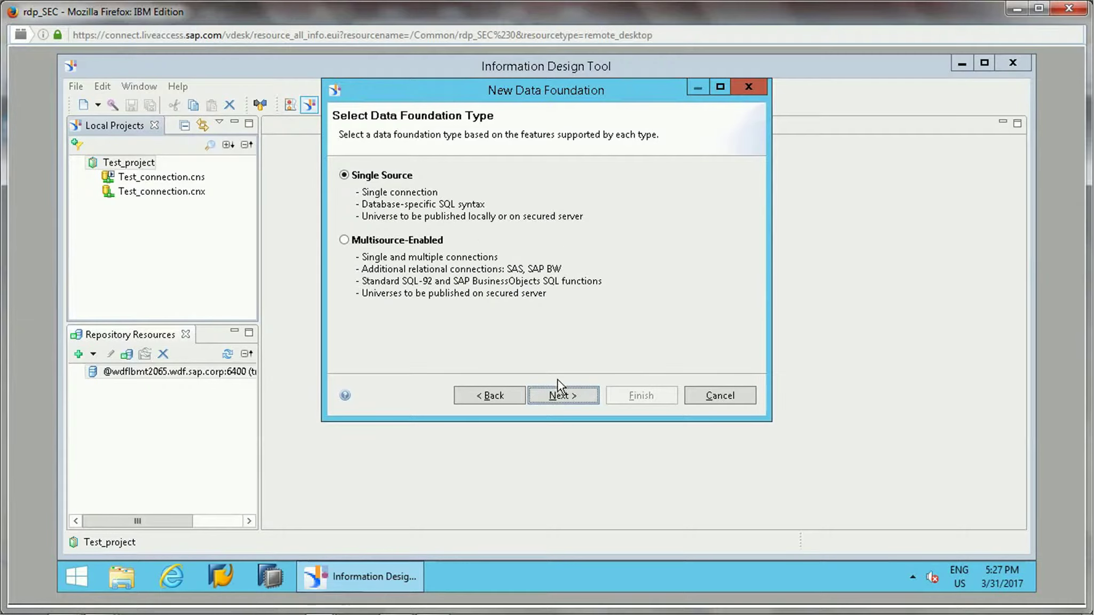
click(557, 394)
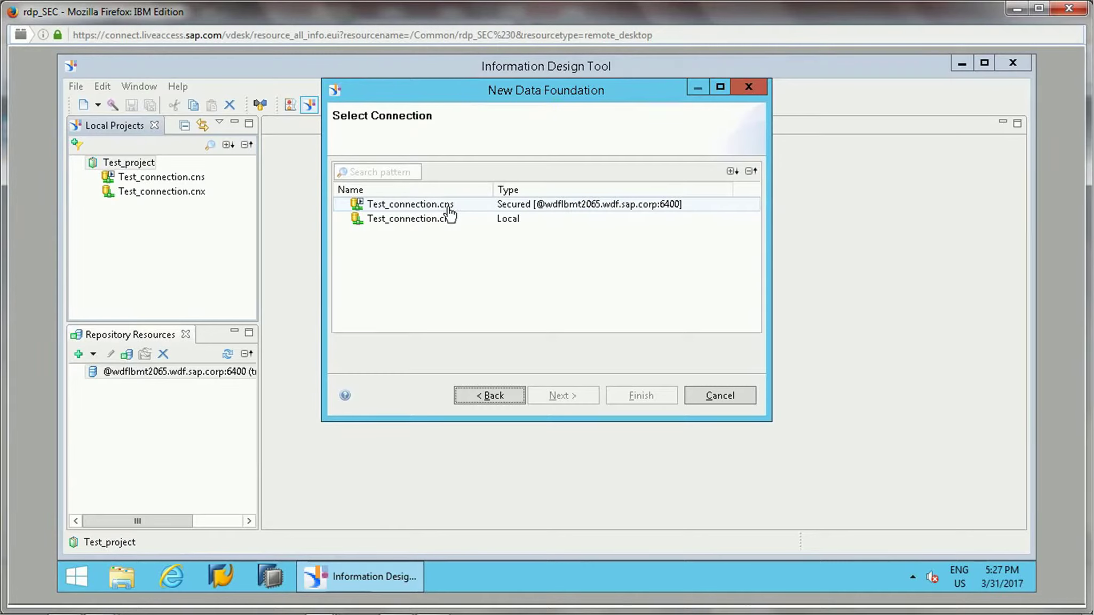
click(448, 209)
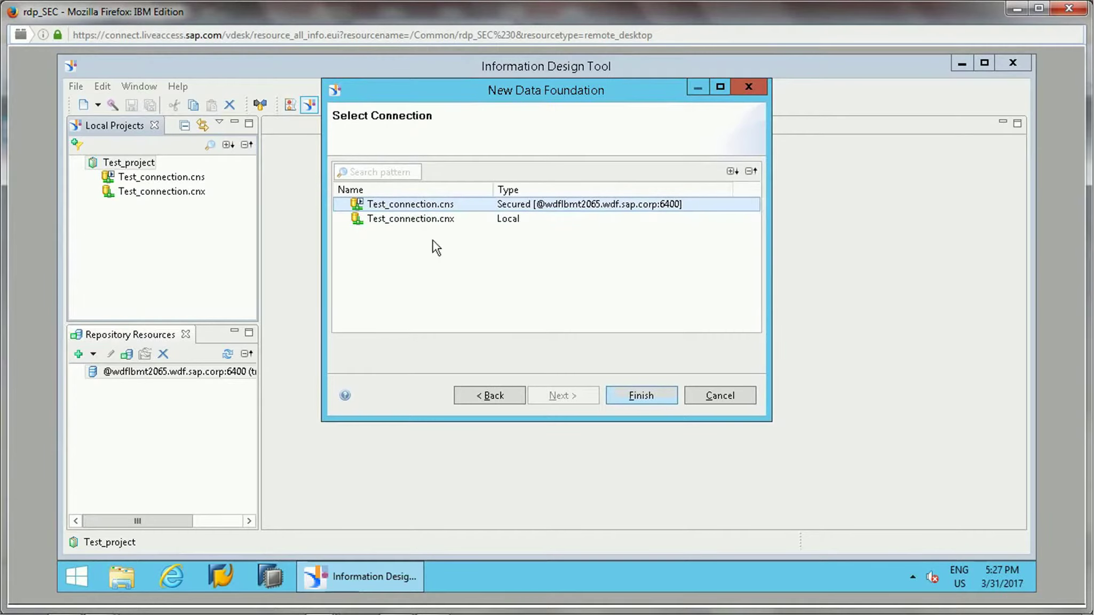
click(642, 396)
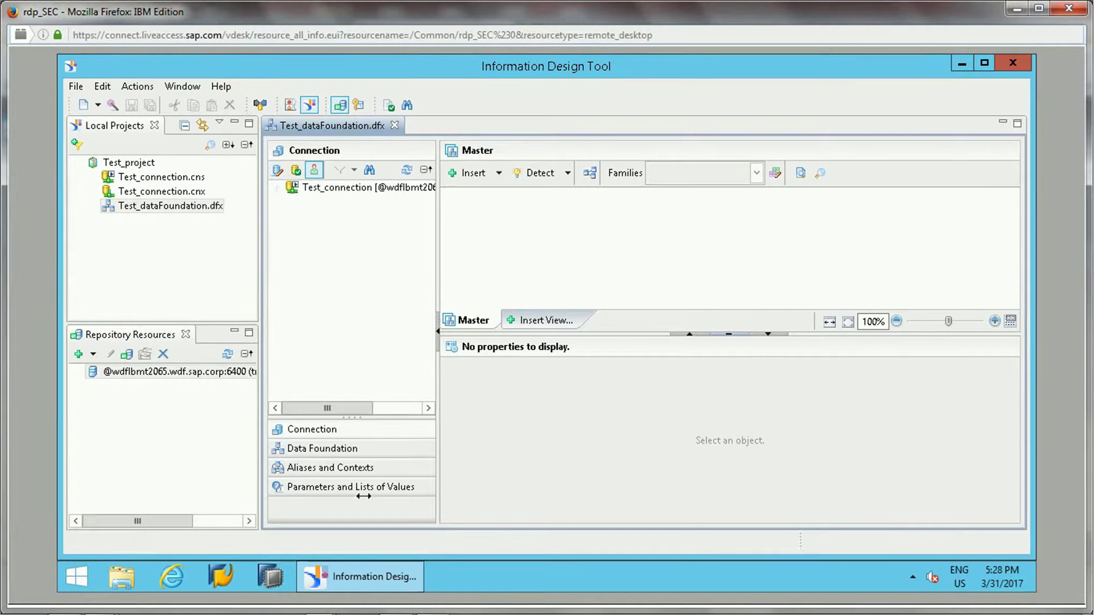
Look through the editor's Data Foundation, Aliases and Contexts, Parameters and Lists of Values, and Connection sections.
click(328, 450)
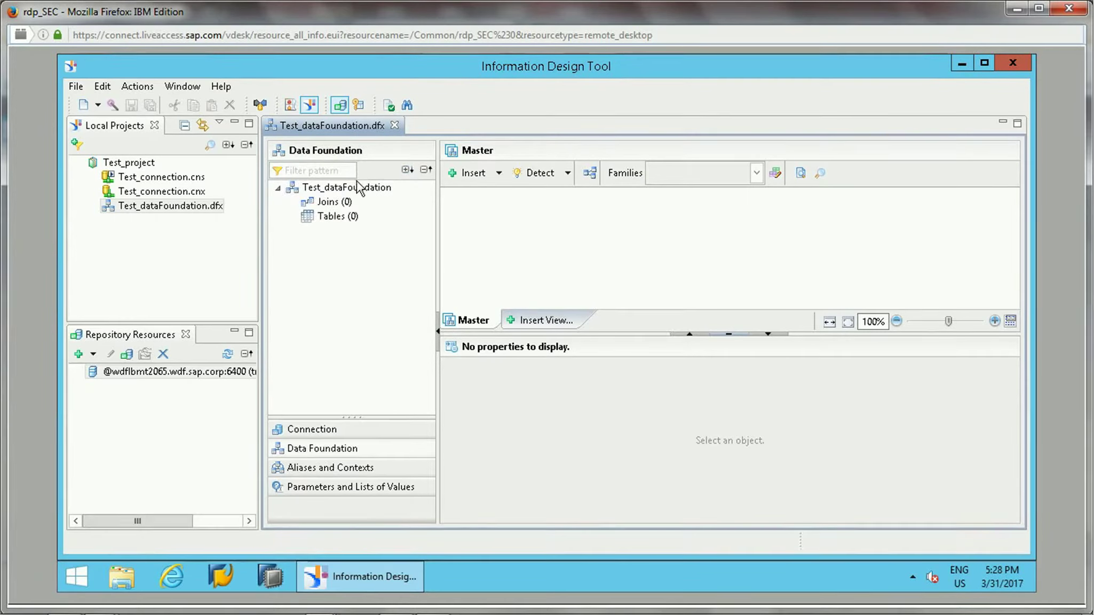
click(328, 468)
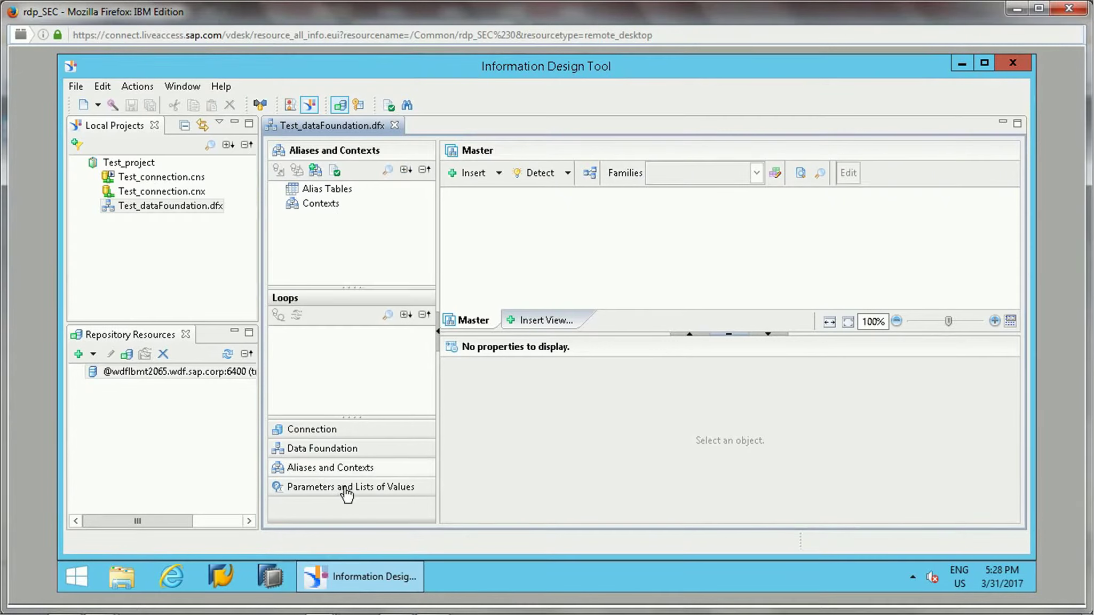
click(350, 486)
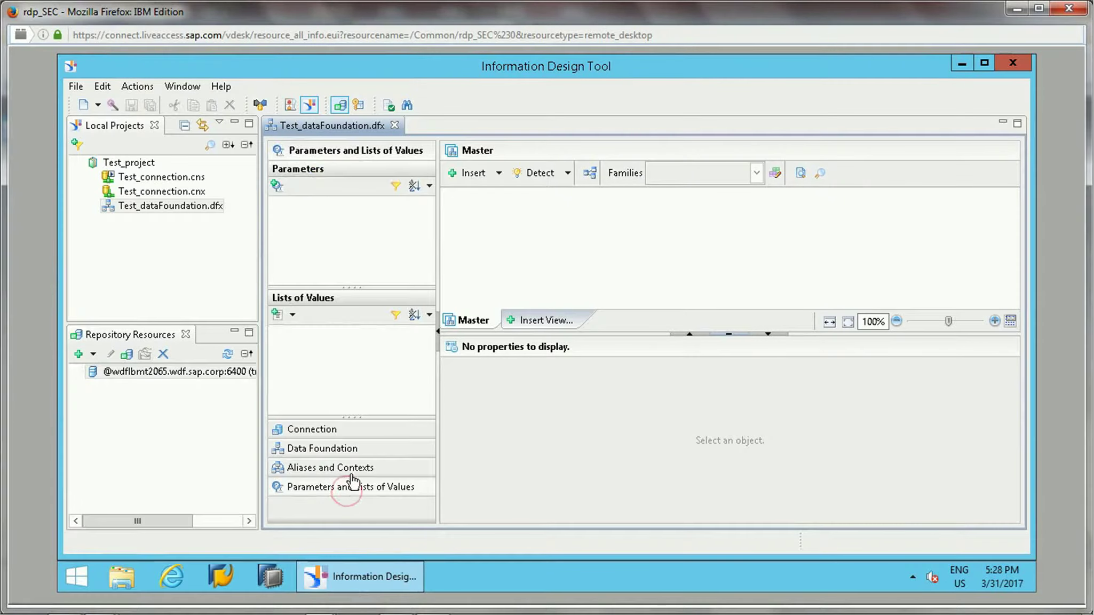
click(353, 467)
click(355, 487)
click(362, 467)
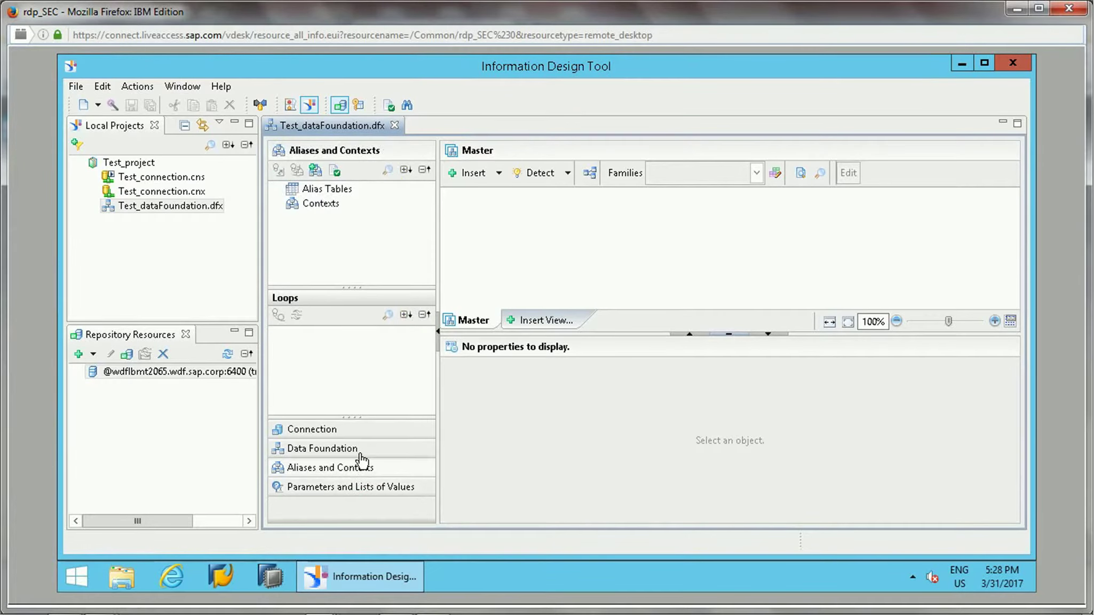
click(360, 451)
click(359, 432)
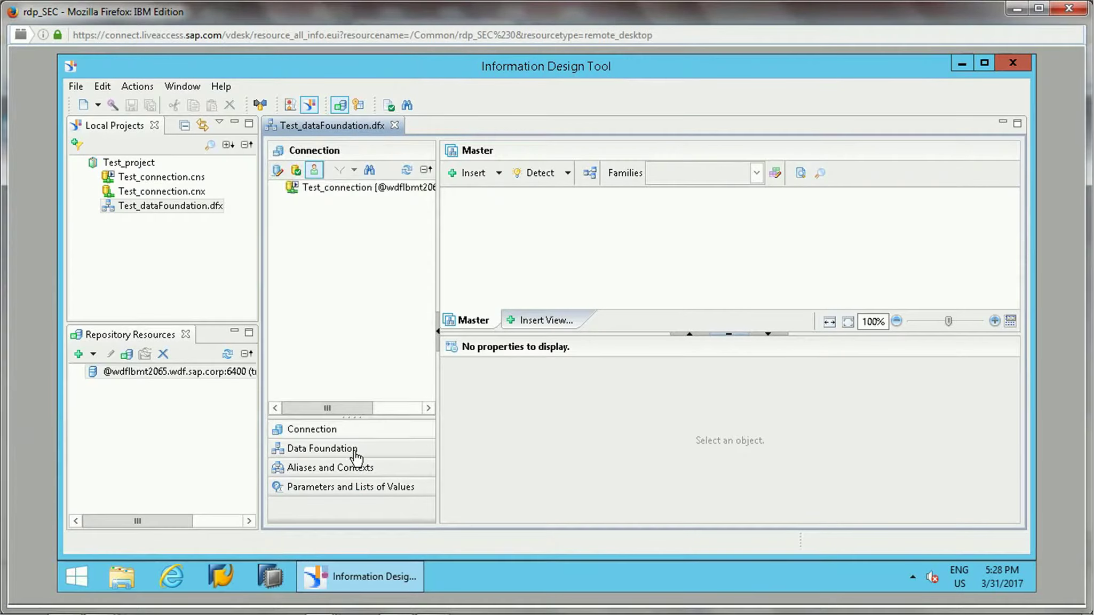
Open a repository session for Test_connection by entering the account password with Enterprise authentication.
click(278, 188)
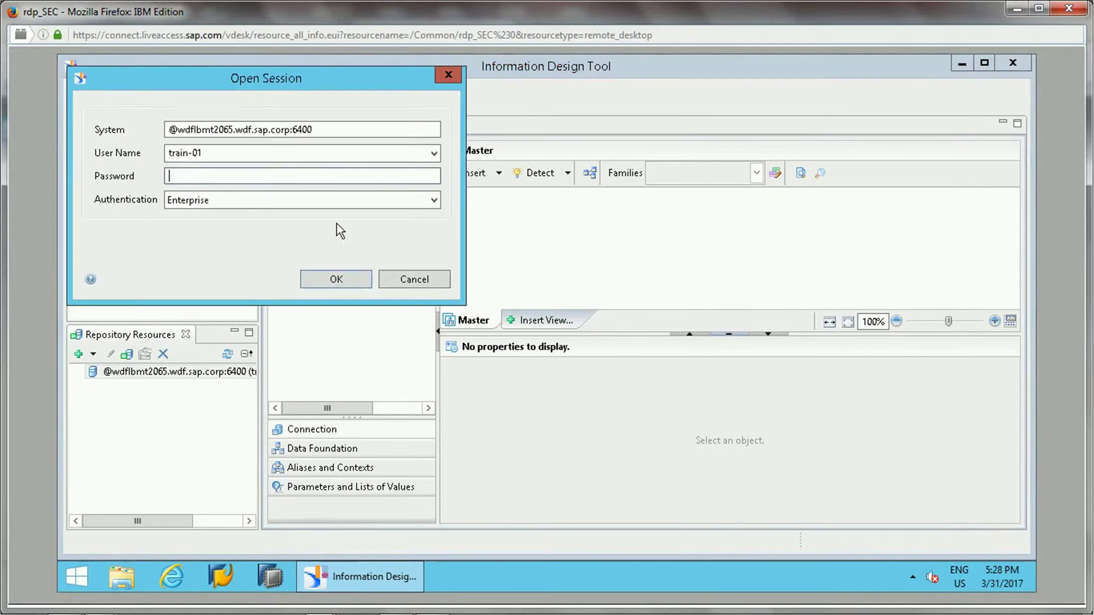
text(•••••)
click(348, 281)
Browse the databases available under Test_connection and check the joins and tables of Test_dataFoundation.
click(293, 259)
click(293, 260)
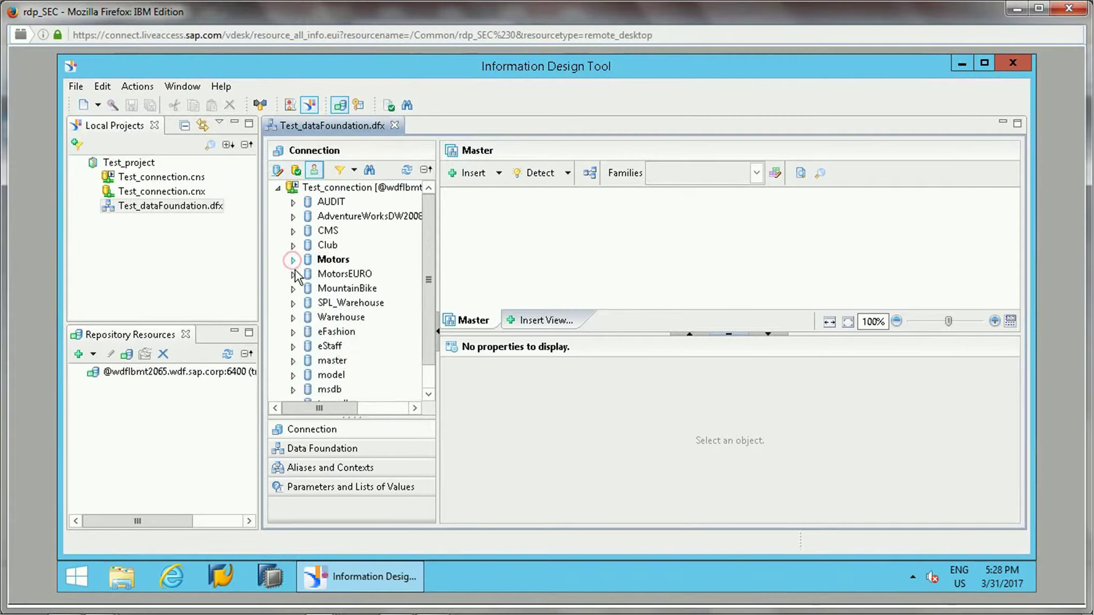
scroll(427, 320, down, 1)
drag(422, 225, 422, 209)
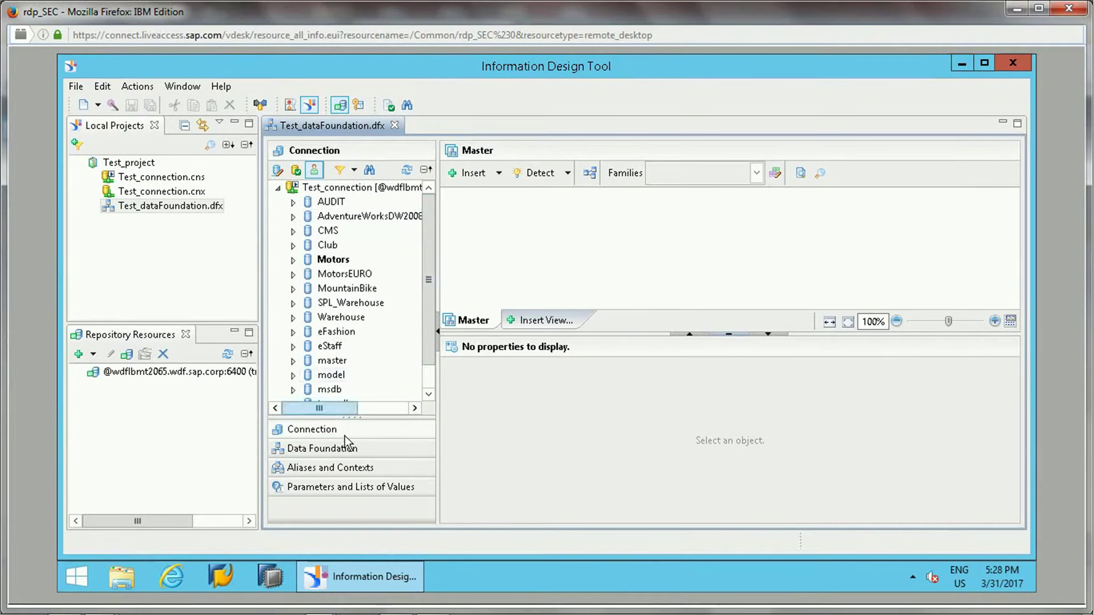
click(349, 448)
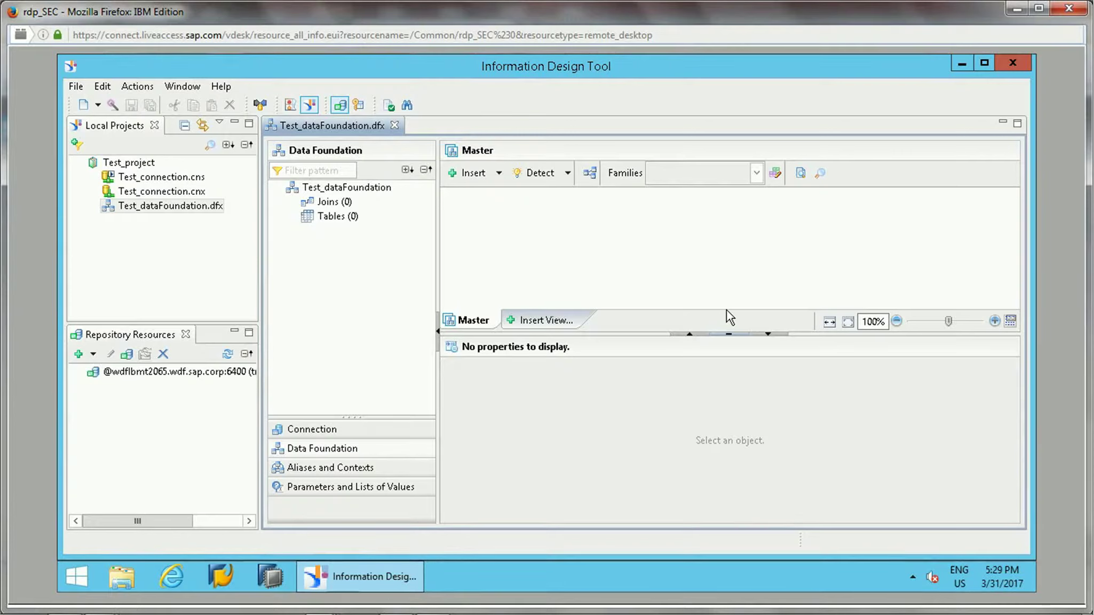
click(326, 428)
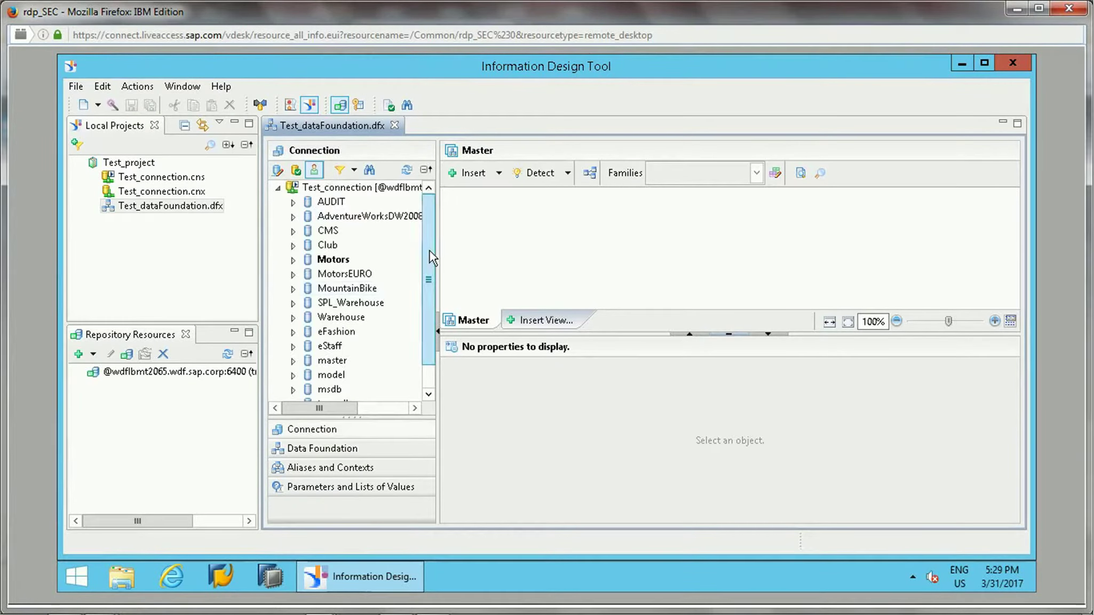
Insert the Motors tables CLIENT, COLOUR, COUNTRY, FINANCE_PERIOD, MAKER, MODEL, REGION, SALE, SALE_MODEL, SALES_PRICE_RANGE, SHOWROOM and STYLE without join detection.
click(293, 260)
mouse_move(430, 255)
mouse_down()
mouse_move(432, 275)
mouse_move(431, 250)
mouse_up()
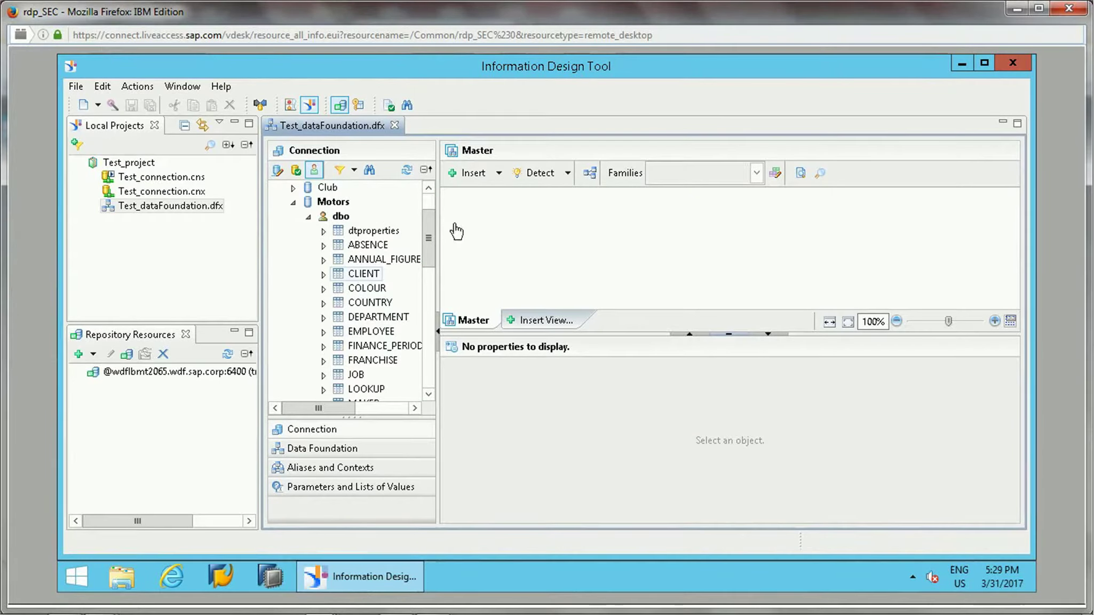
click(500, 172)
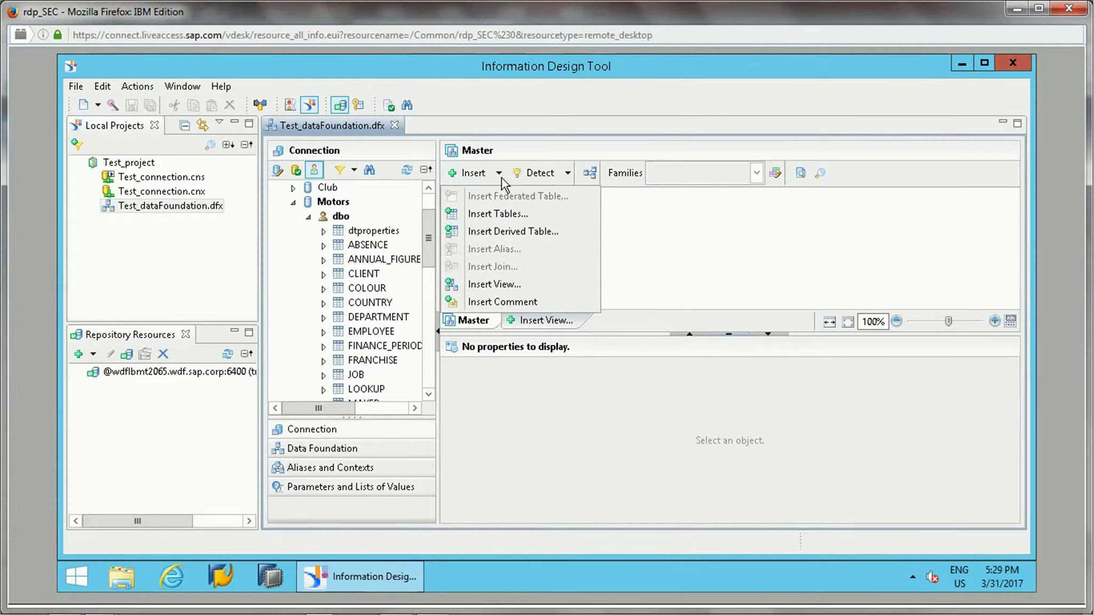
click(495, 211)
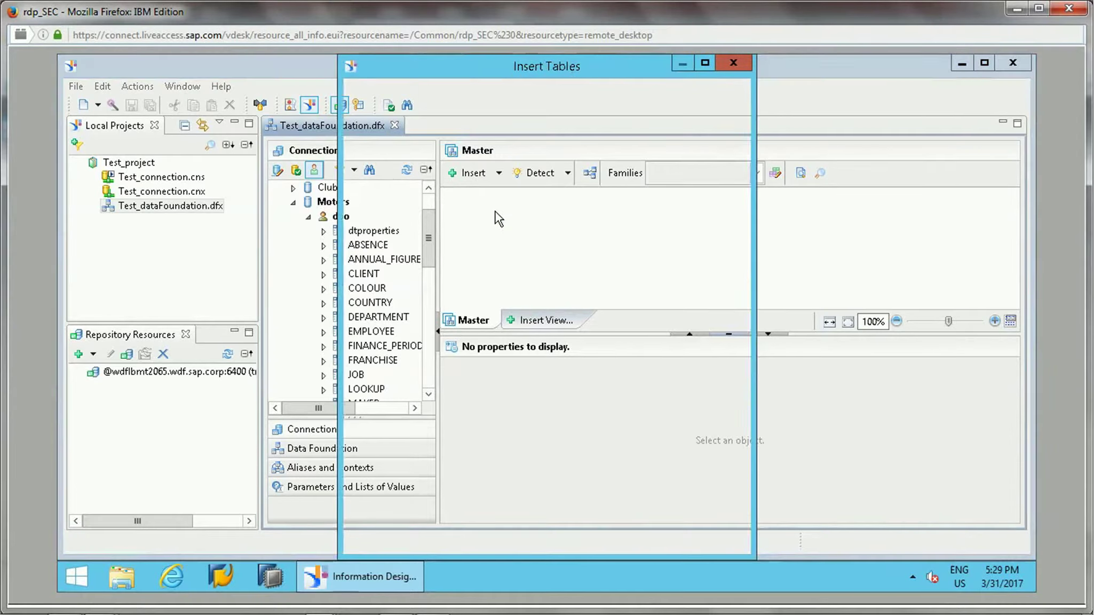
click(366, 175)
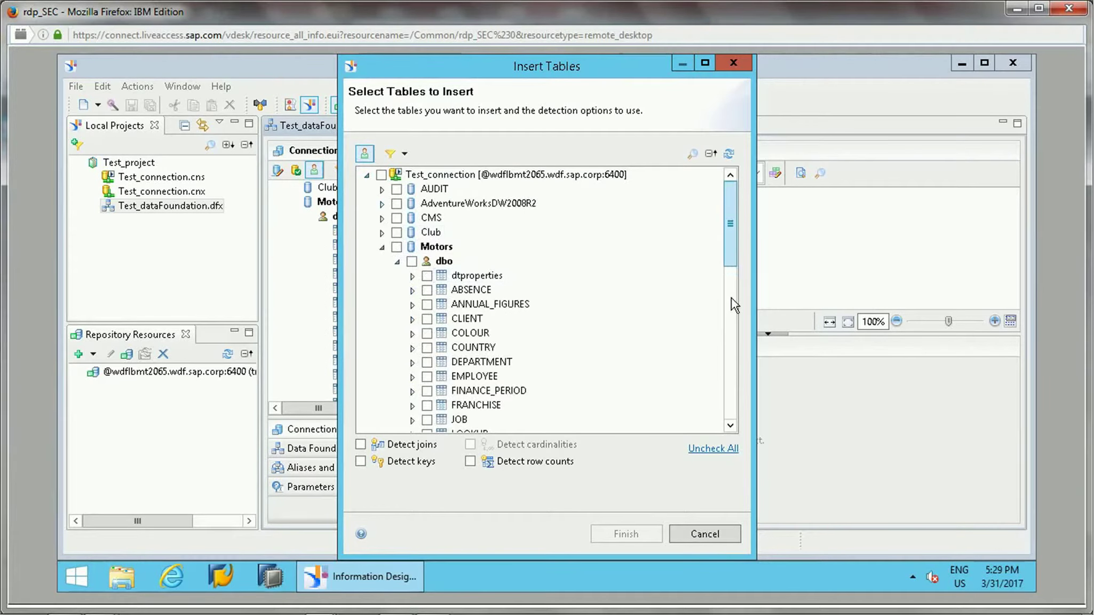
scroll(731, 299, down, 3)
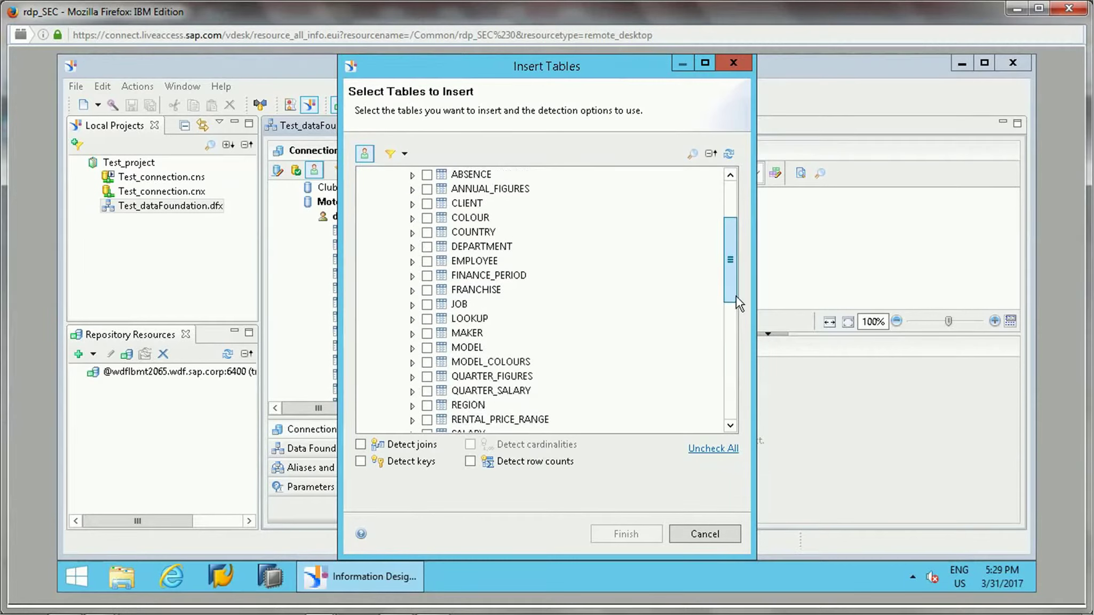
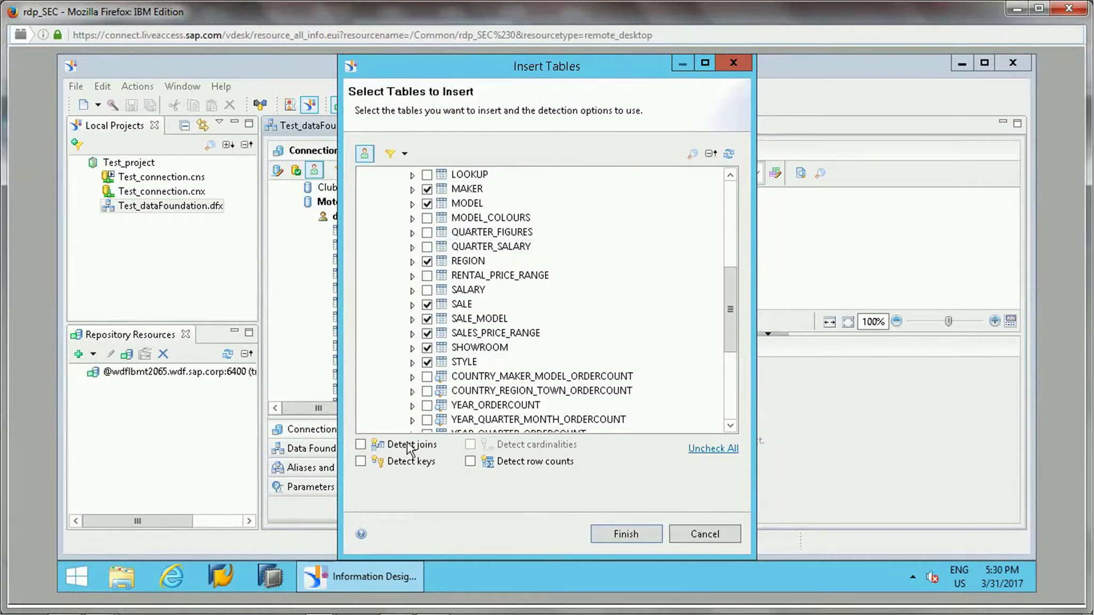
click(363, 446)
click(363, 445)
click(626, 534)
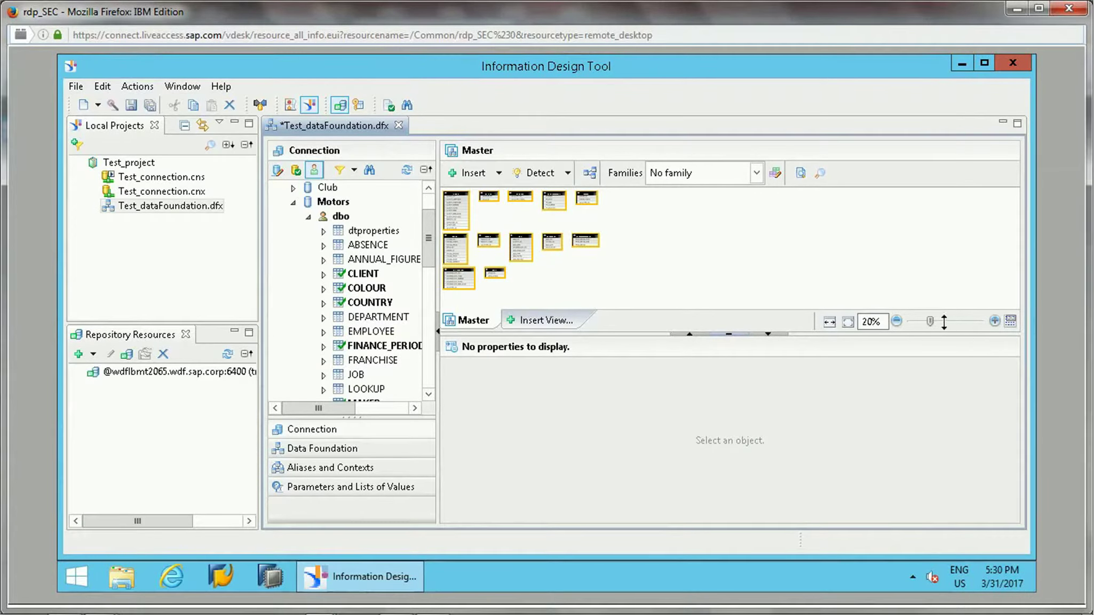
Set the Master view's zoom level to 100%.
double_click(868, 321)
text(100)
key(Return)
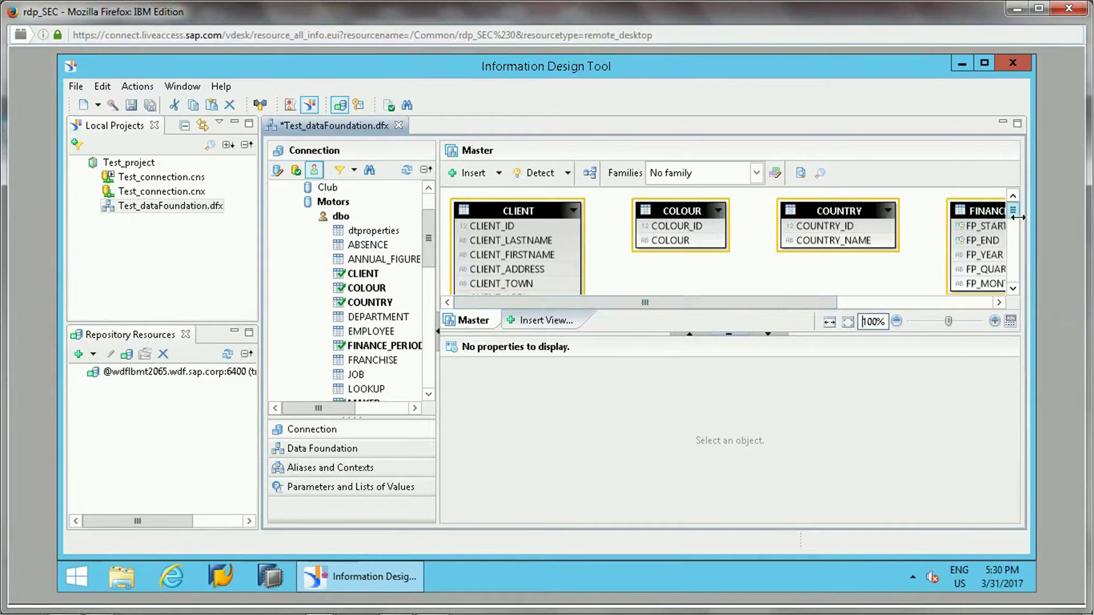
Add the ABSENCE table from the Motors database to the Master view and undo the insertion.
drag(1011, 217, 1014, 243)
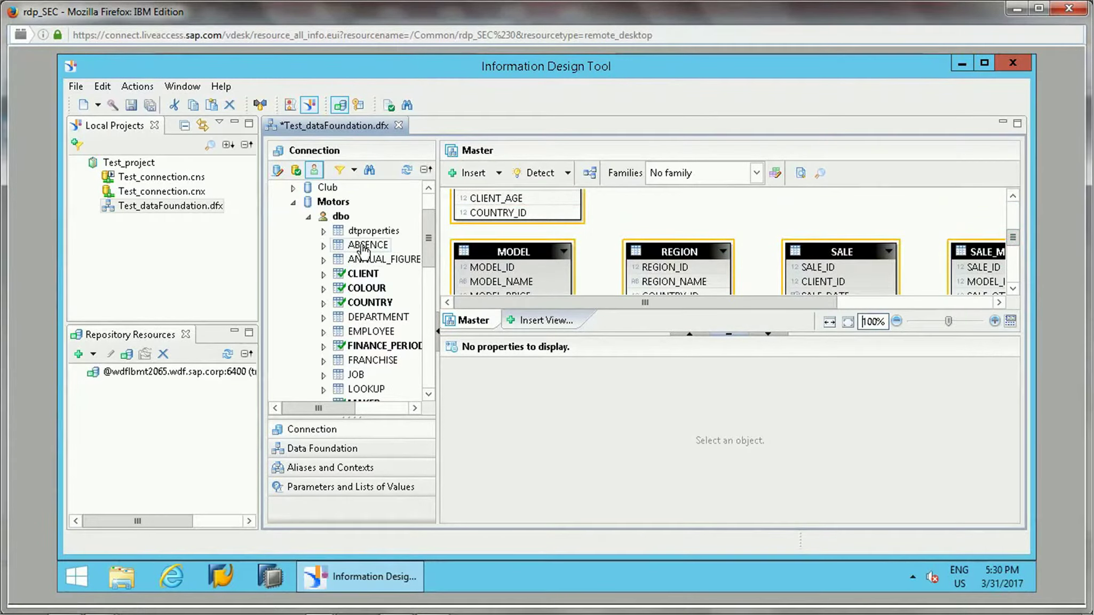
drag(367, 244, 640, 207)
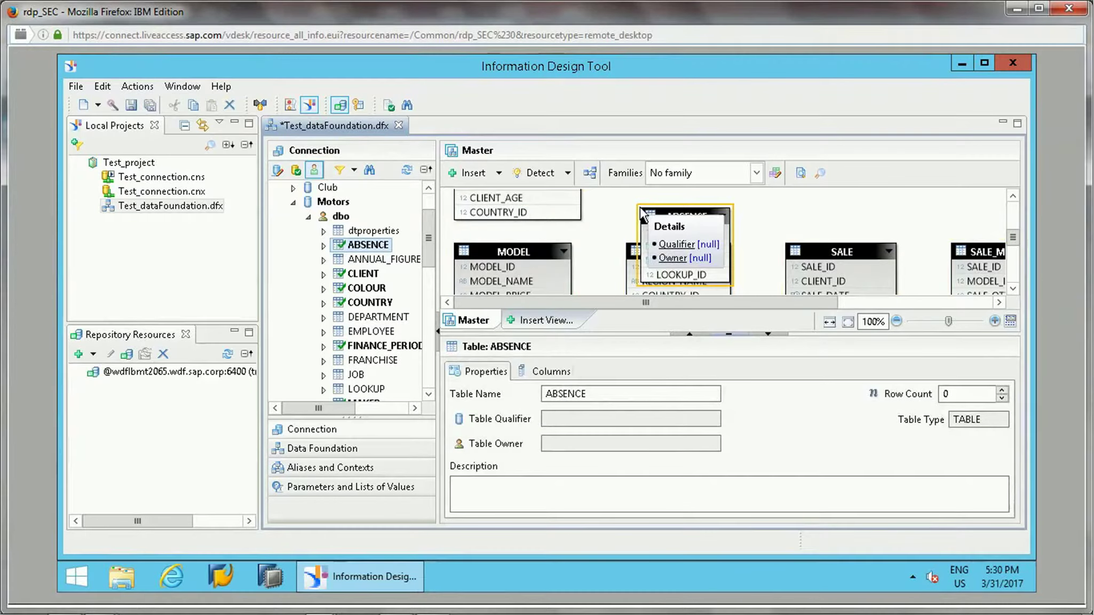
key(ctrl+z)
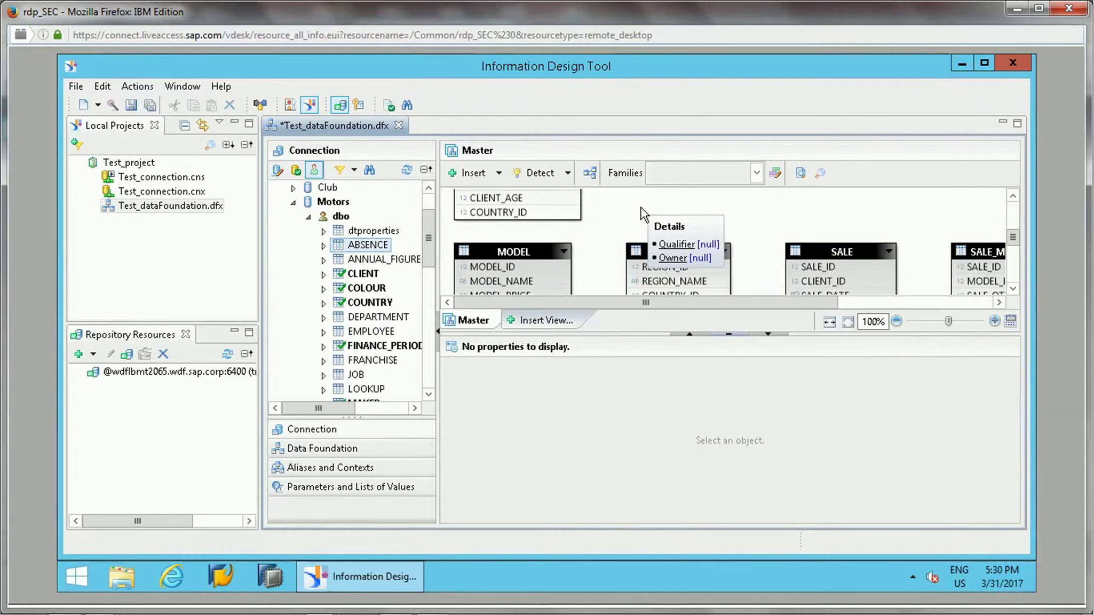
Select the CLIENT table in the Master view to examine its table properties.
click(536, 212)
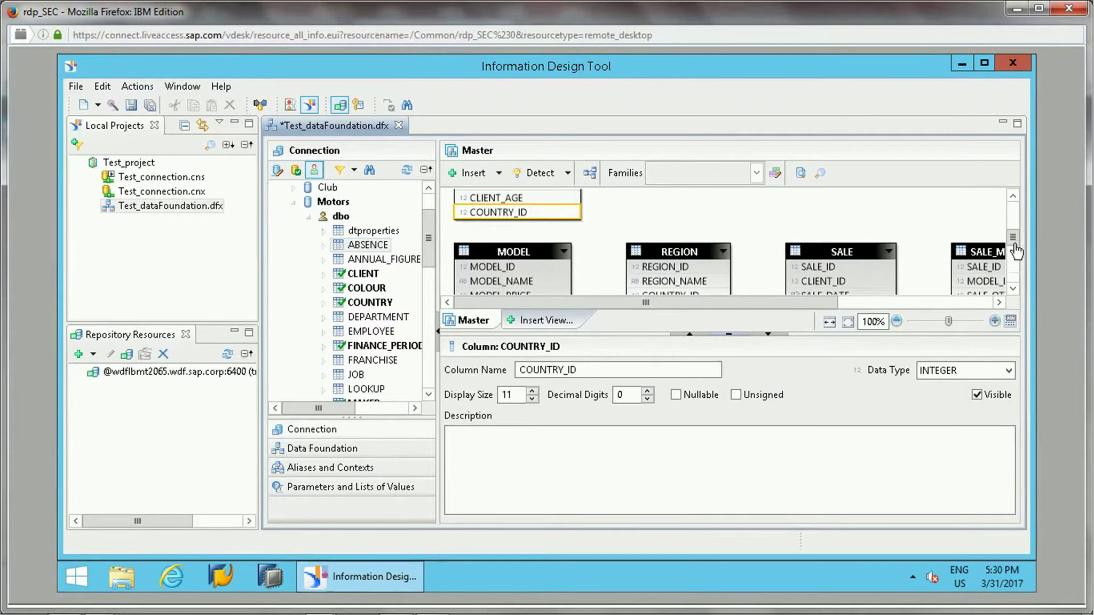
scroll(1020, 218, up, 3)
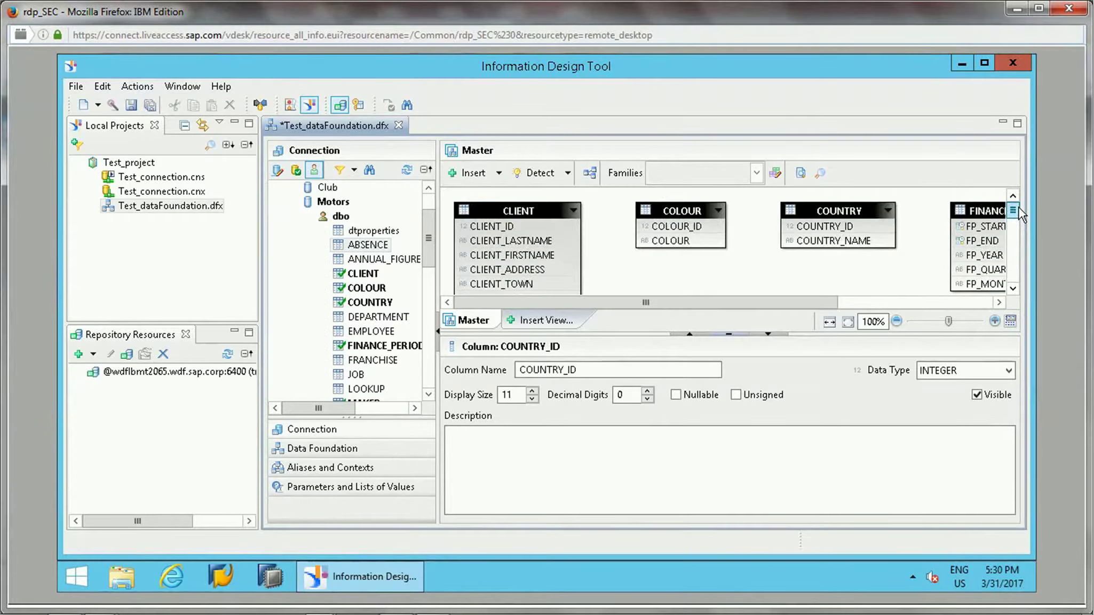
click(535, 211)
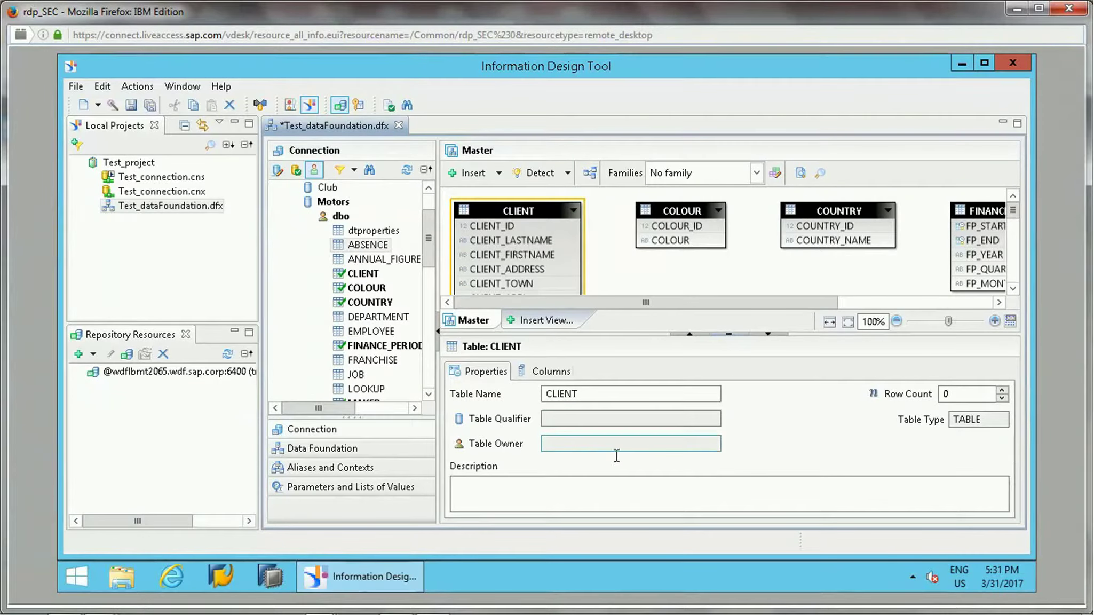
Examine the column definitions of the CLIENT table, including data types, display sizes and nullable settings.
click(555, 372)
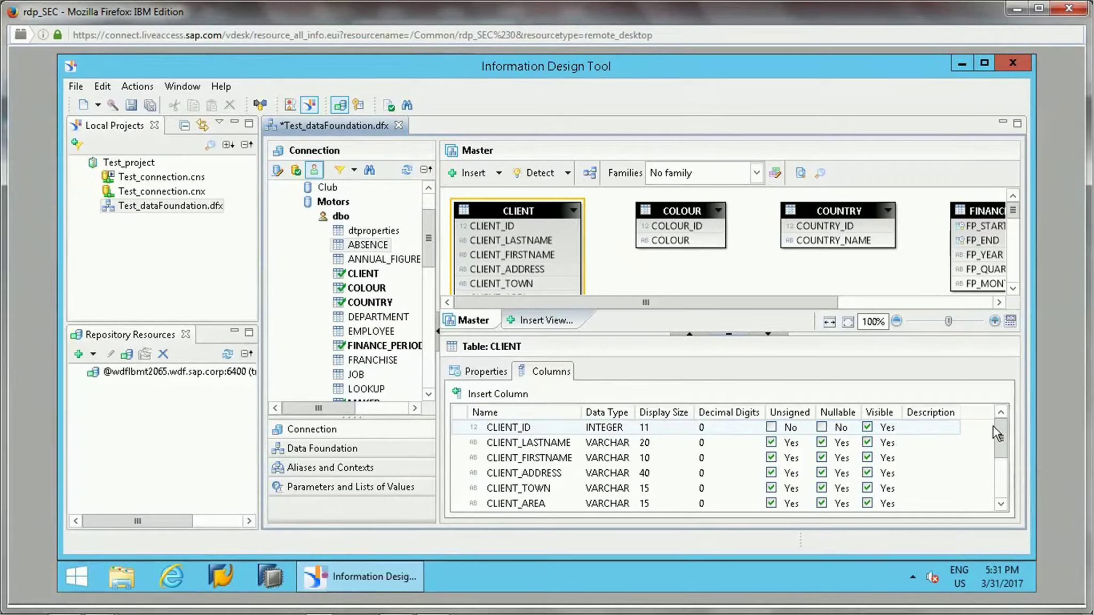
drag(999, 432, 996, 370)
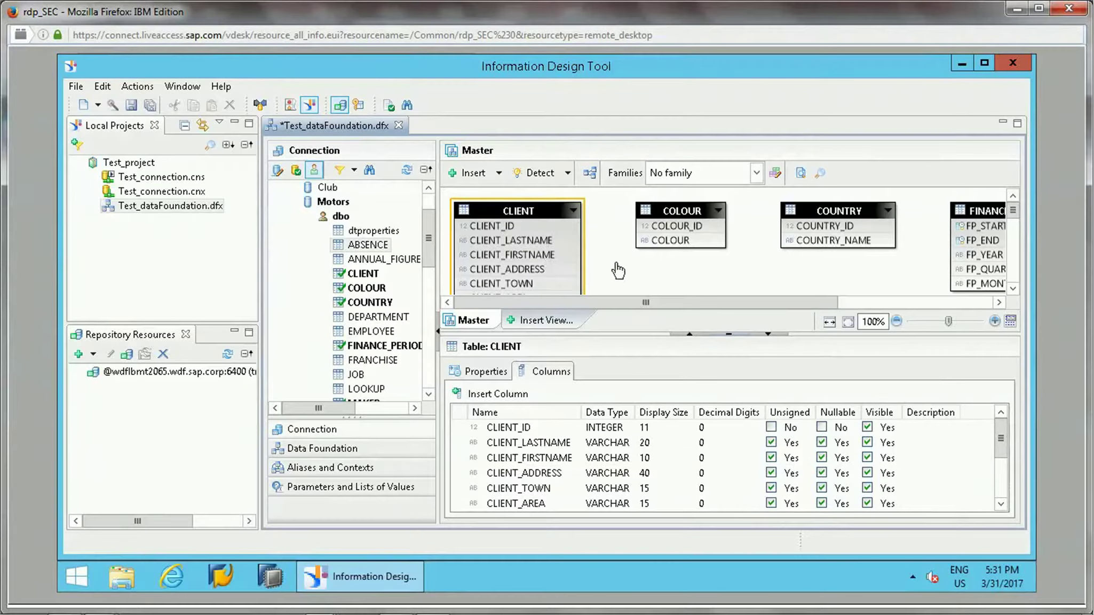
click(500, 173)
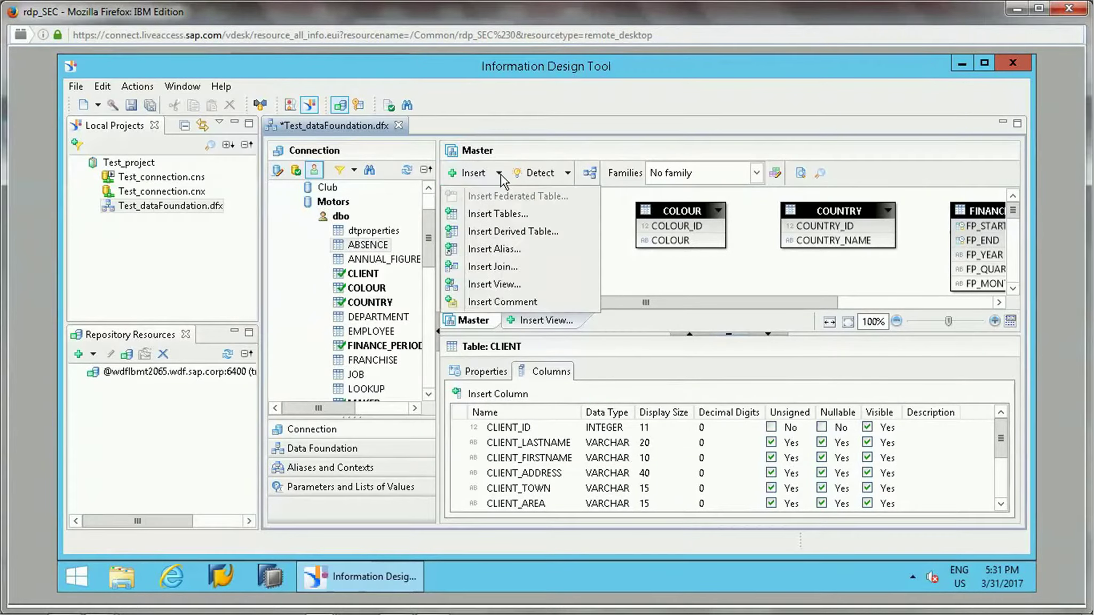
click(654, 262)
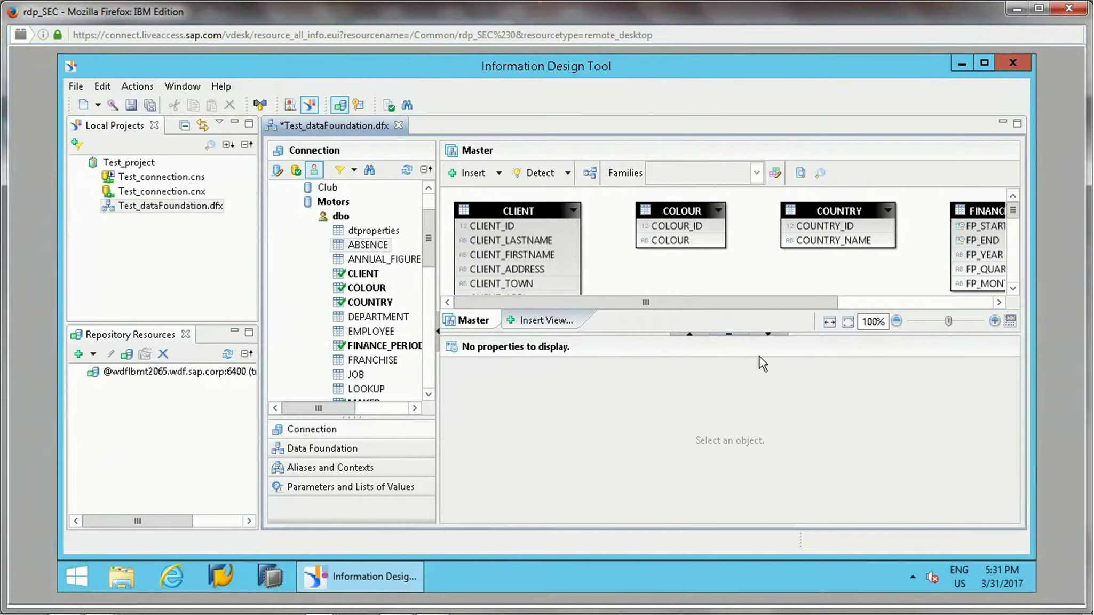
Collapse the properties area so the Master diagram uses the full height, and look over the inserted tables.
click(729, 333)
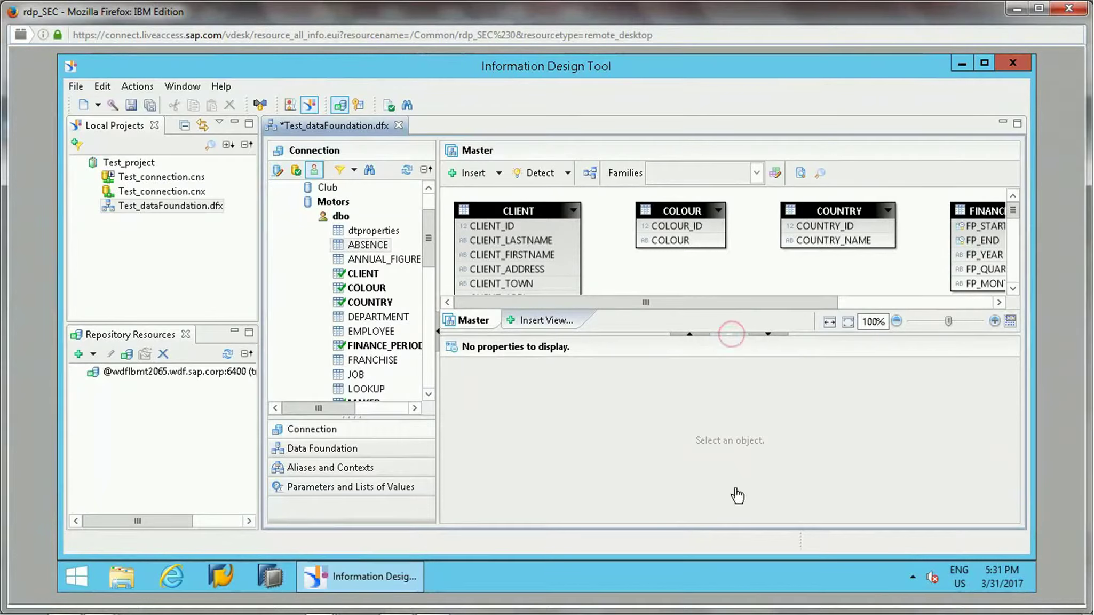
click(726, 333)
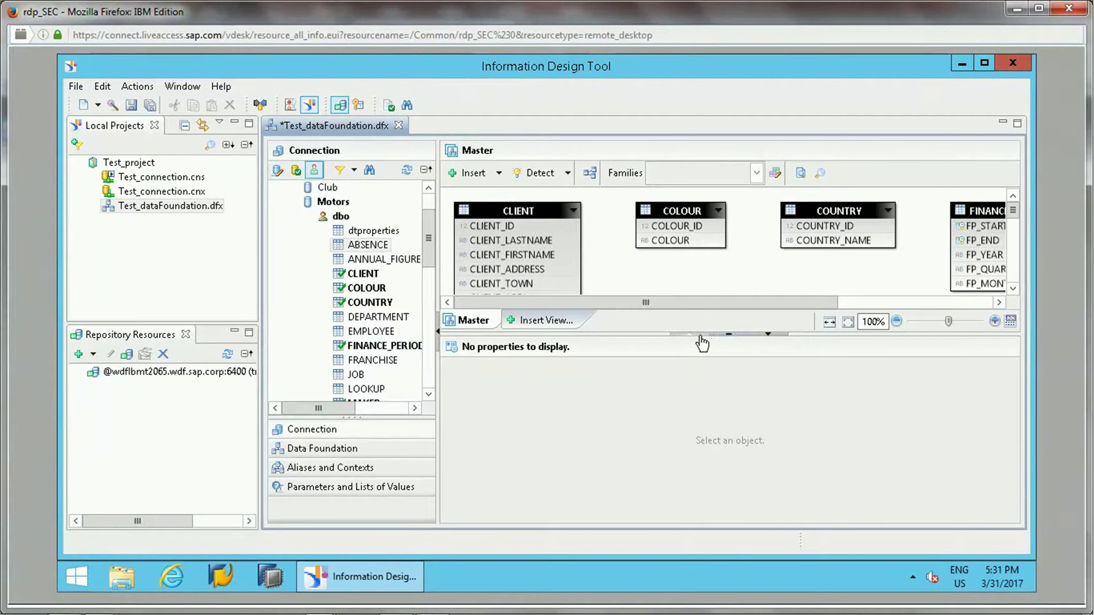
click(767, 333)
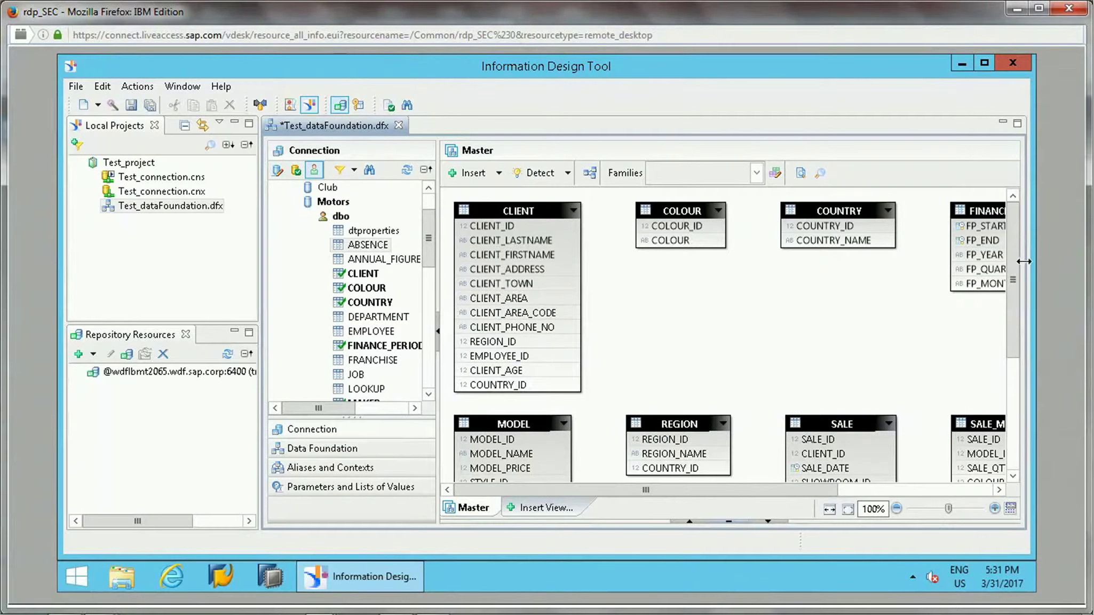
drag(1015, 314, 1015, 419)
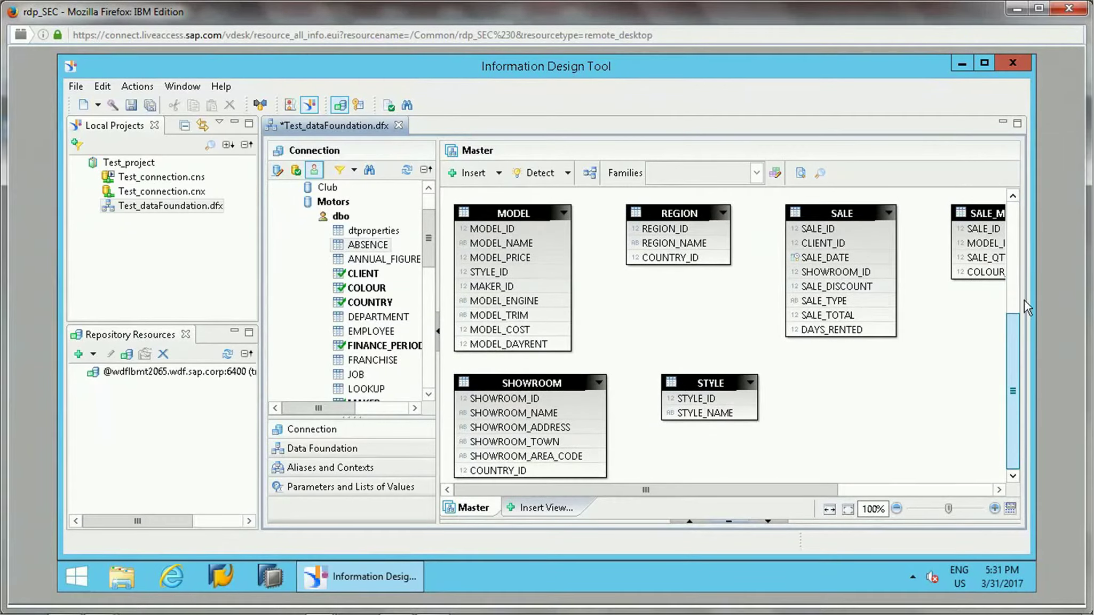
drag(1024, 301, 1013, 245)
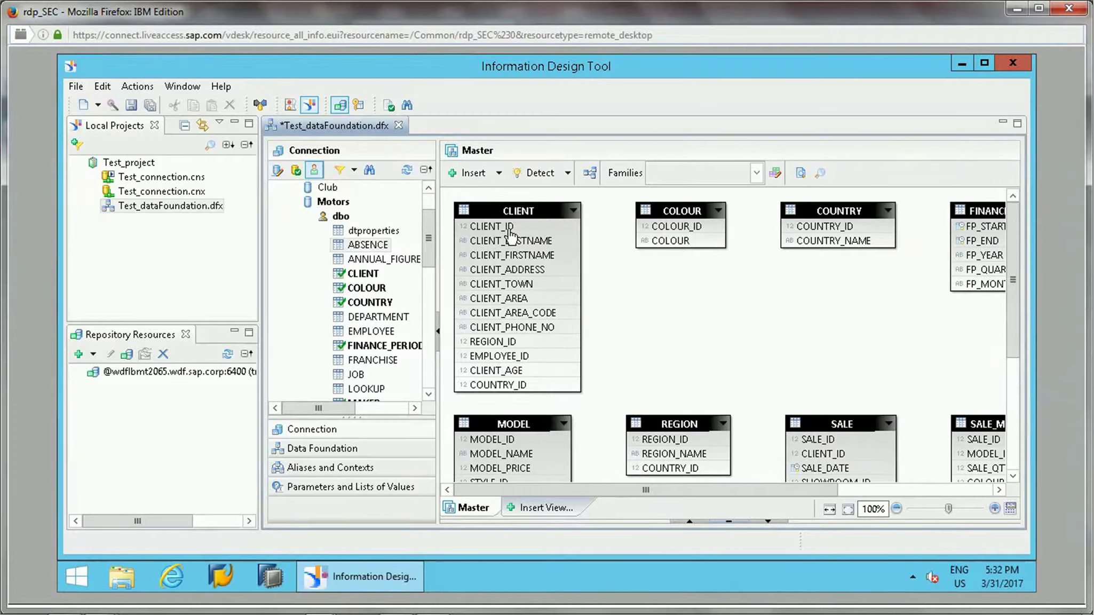
Move the SALE table below COUNTRY and join CLIENT.CLIENT_ID to SALE.CLIENT_ID.
drag(854, 421, 831, 284)
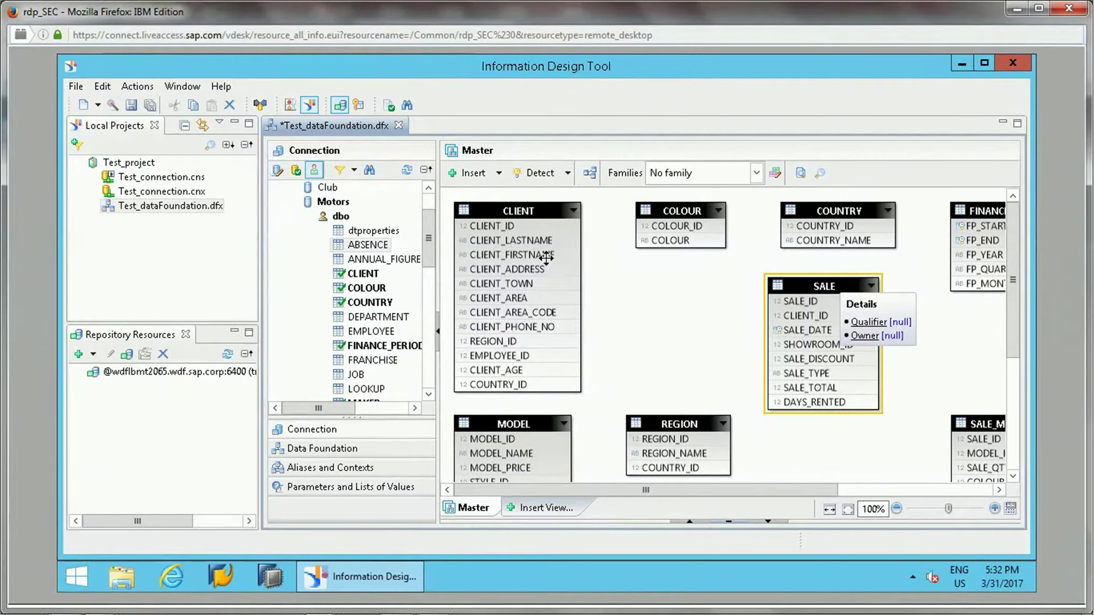
drag(502, 235, 805, 317)
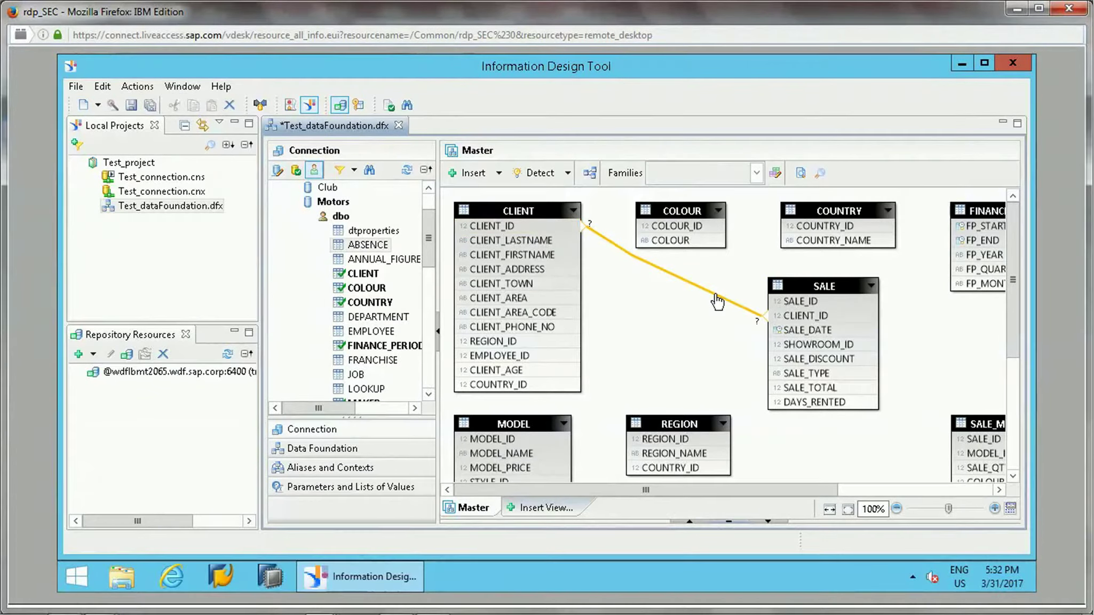
Review the definition of the join between CLIENT and SALE and validate its expression.
mouse_move(715, 296)
double_click(718, 302)
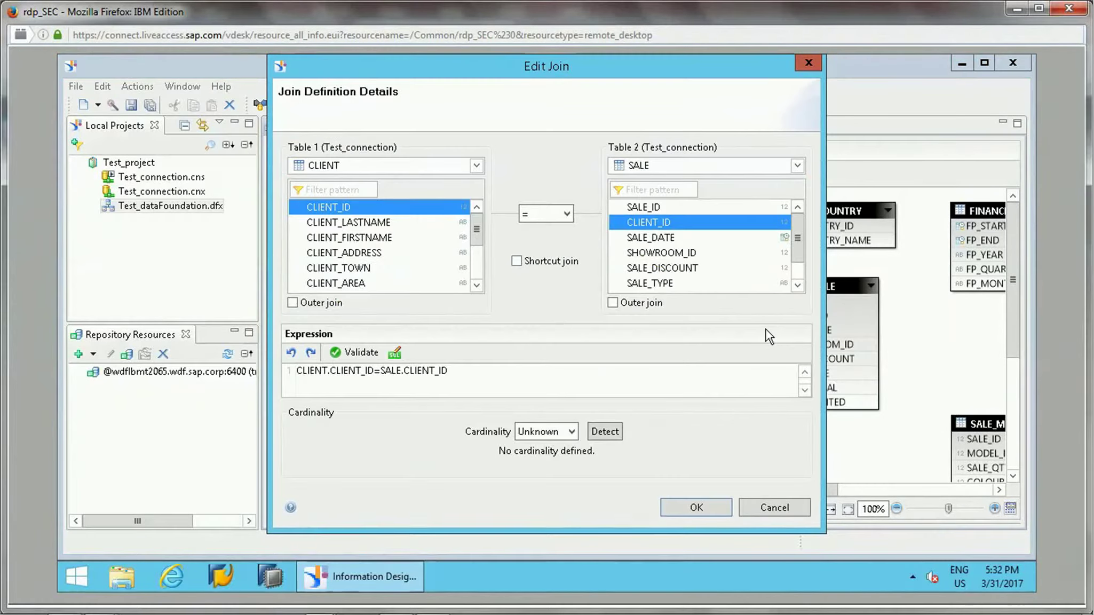
click(770, 510)
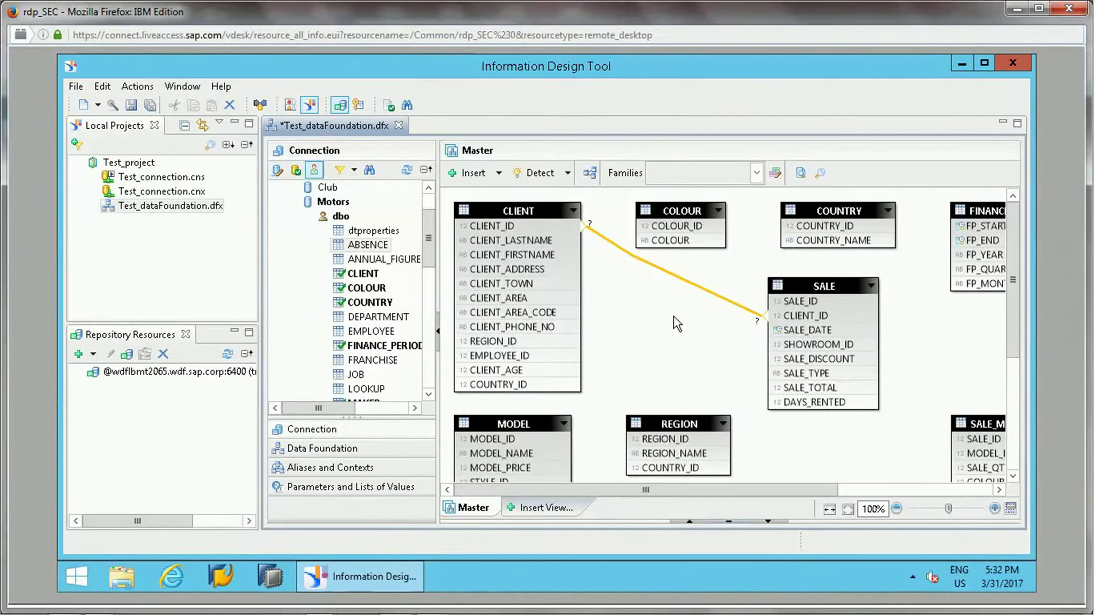
double_click(696, 286)
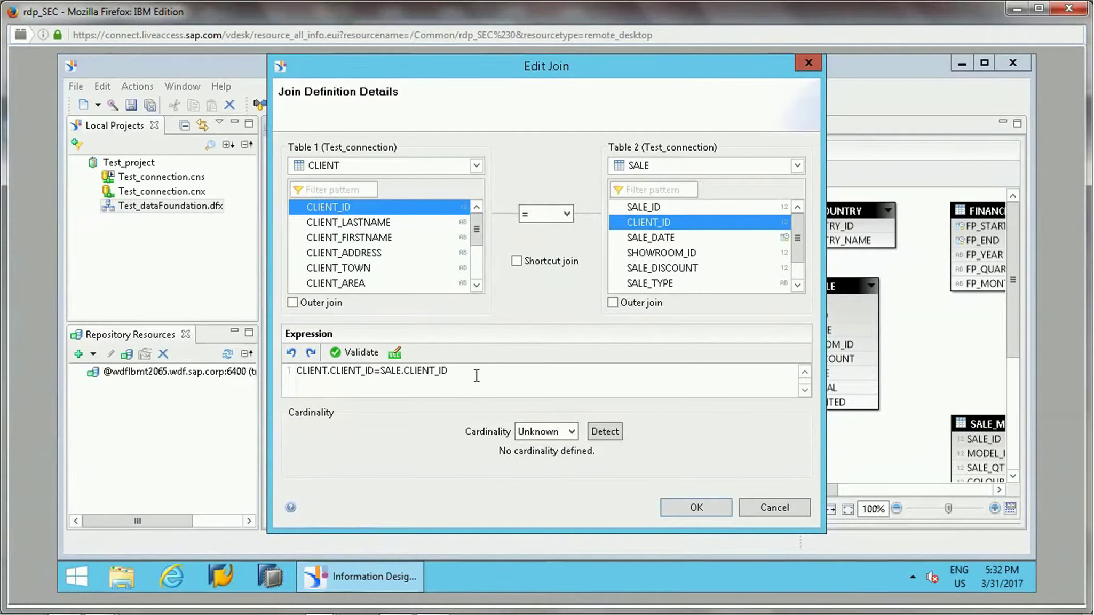
drag(468, 374, 374, 371)
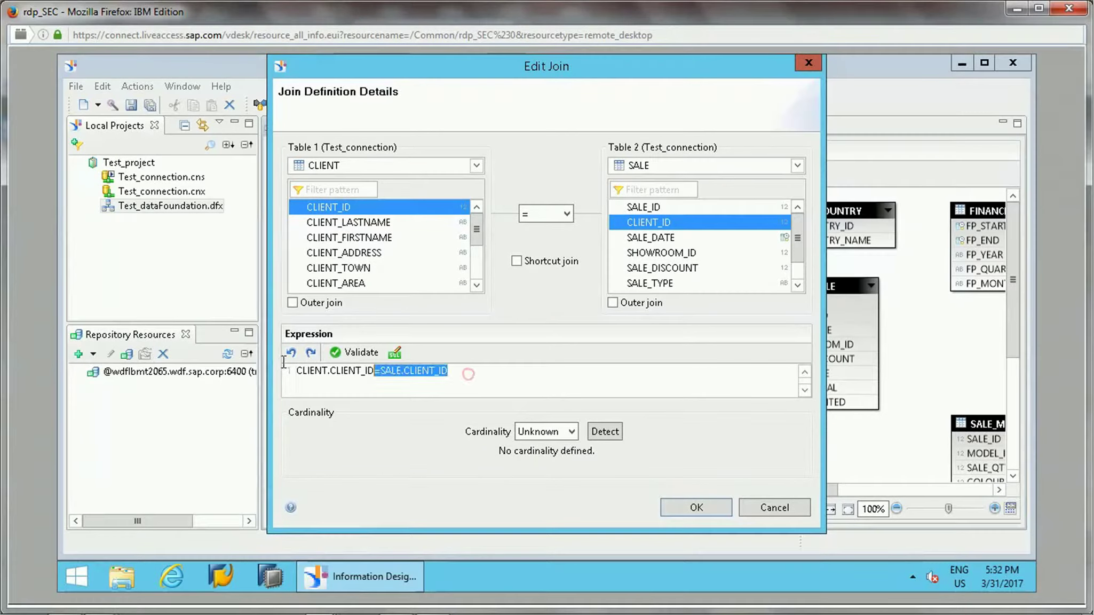
click(361, 370)
click(362, 354)
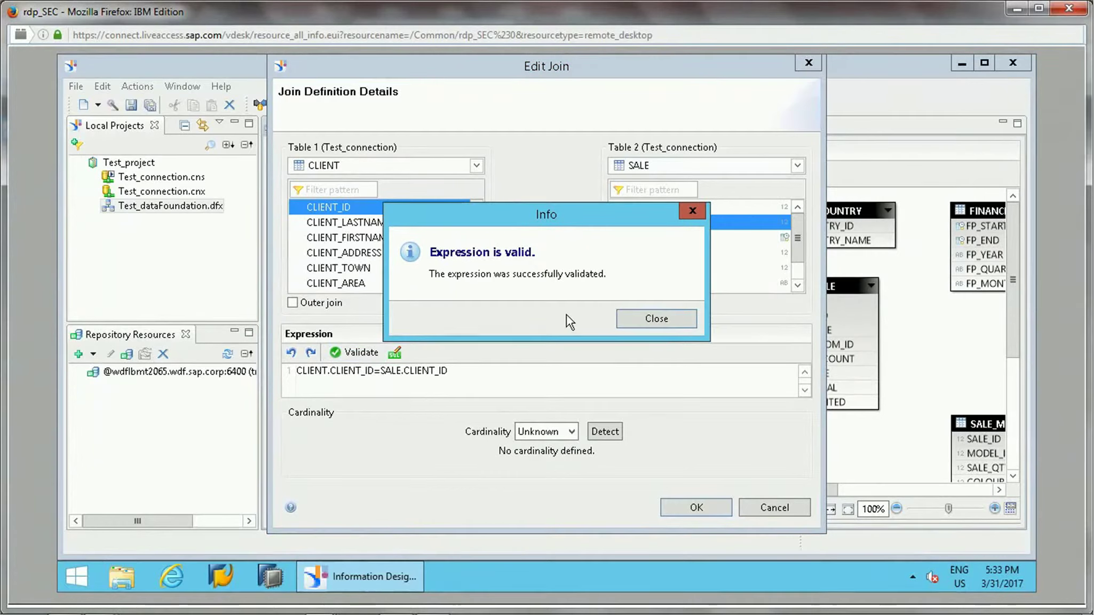
click(665, 321)
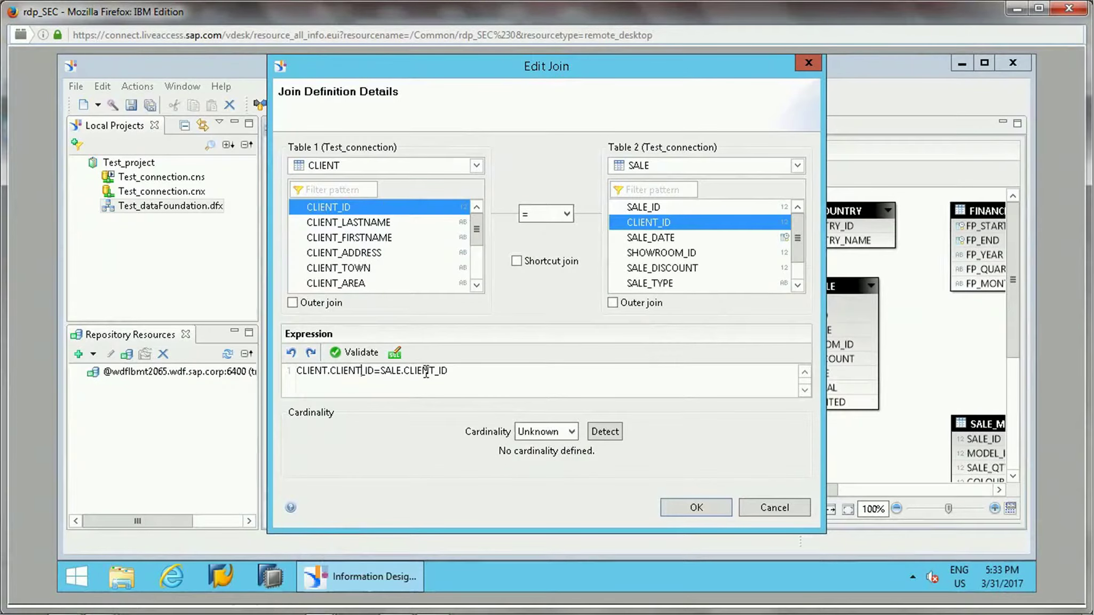
Detect the cardinality of the join between CLIENT and SALE and save the join definition.
click(572, 432)
click(554, 432)
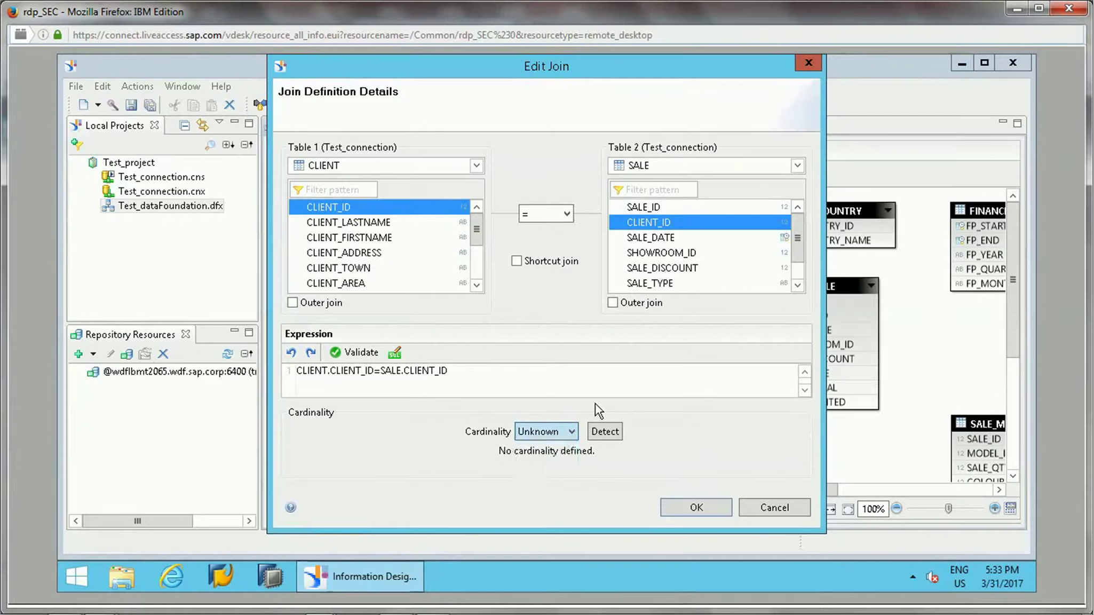
click(604, 432)
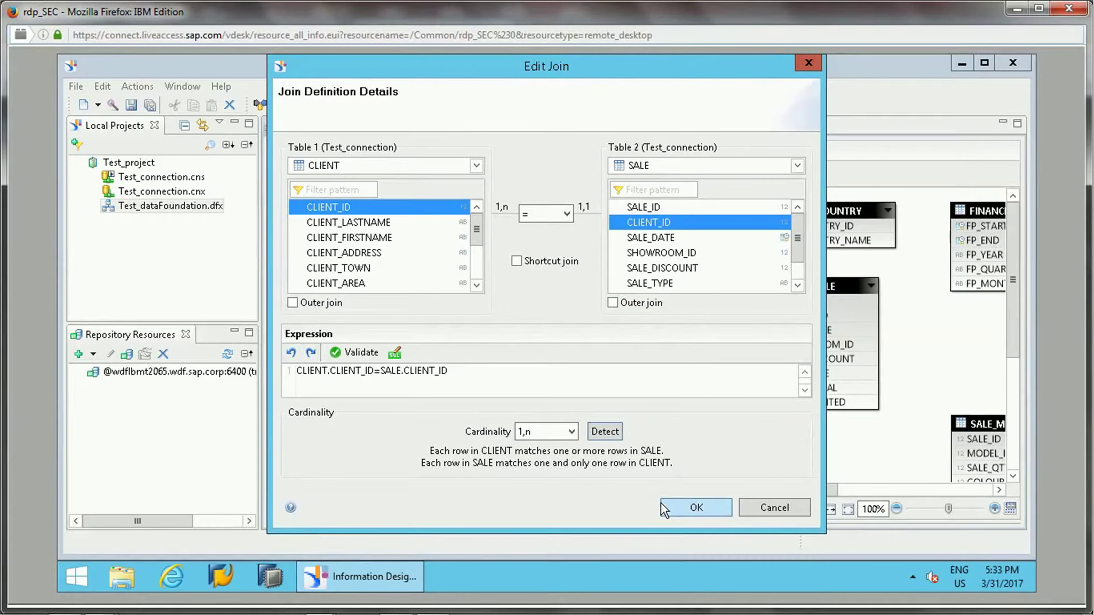
click(692, 507)
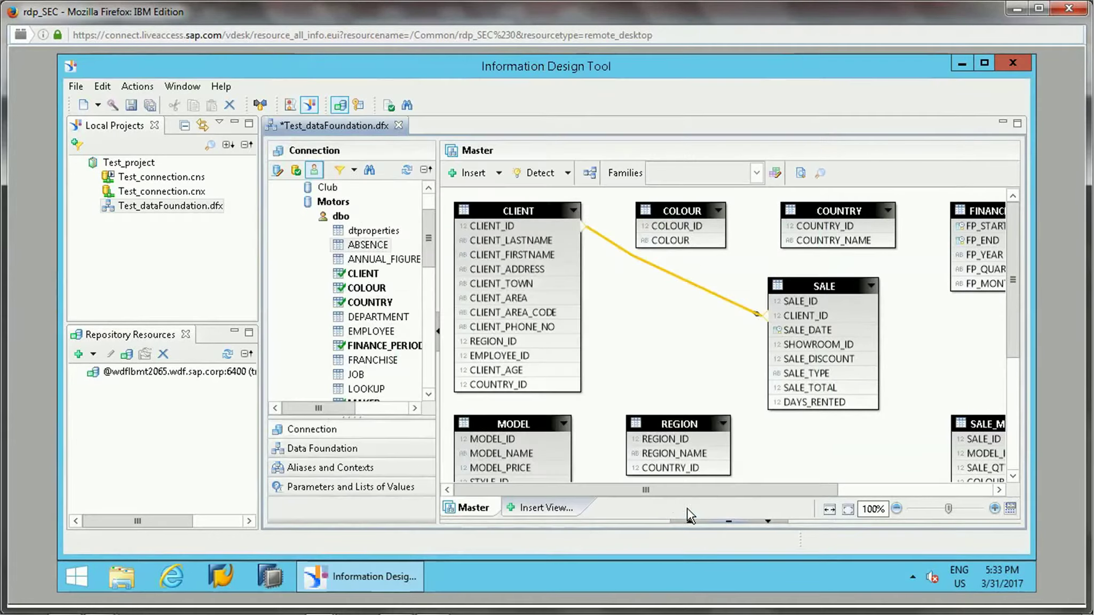
click(647, 337)
mouse_move(683, 278)
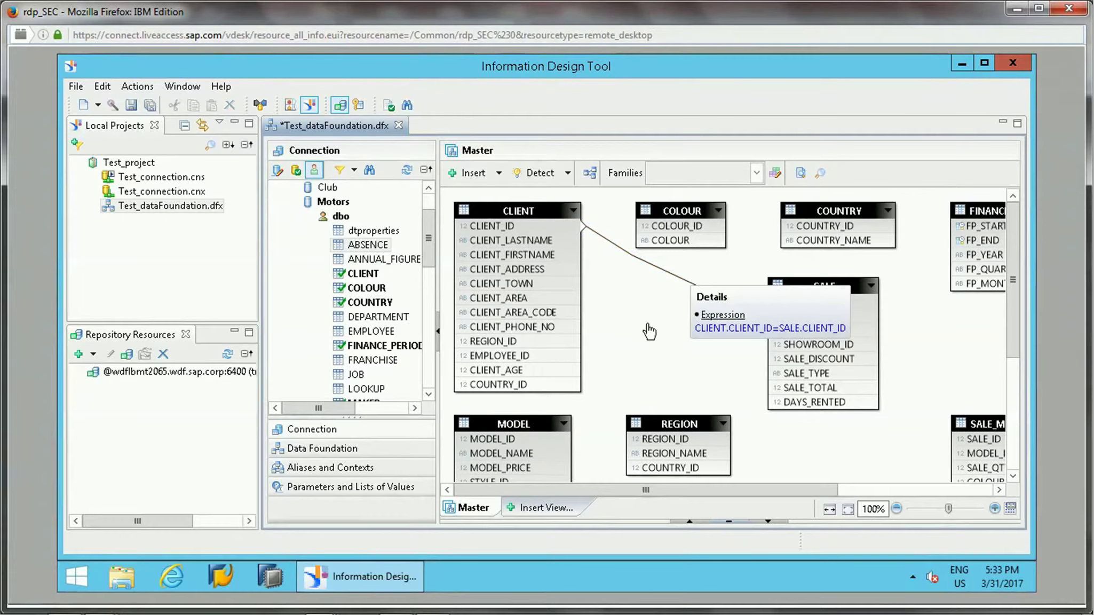
click(500, 174)
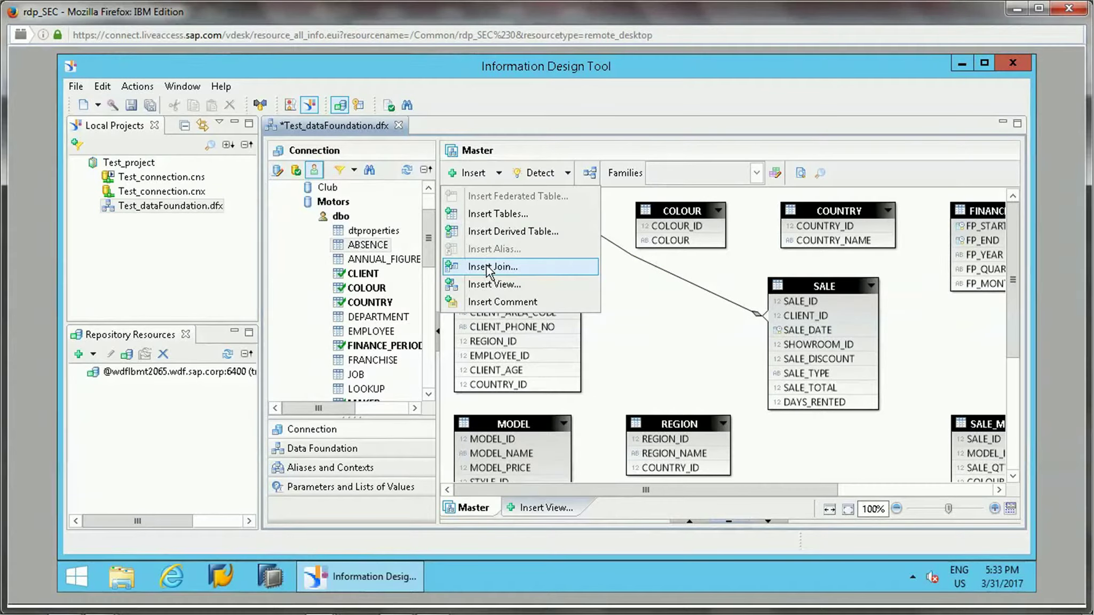
click(651, 310)
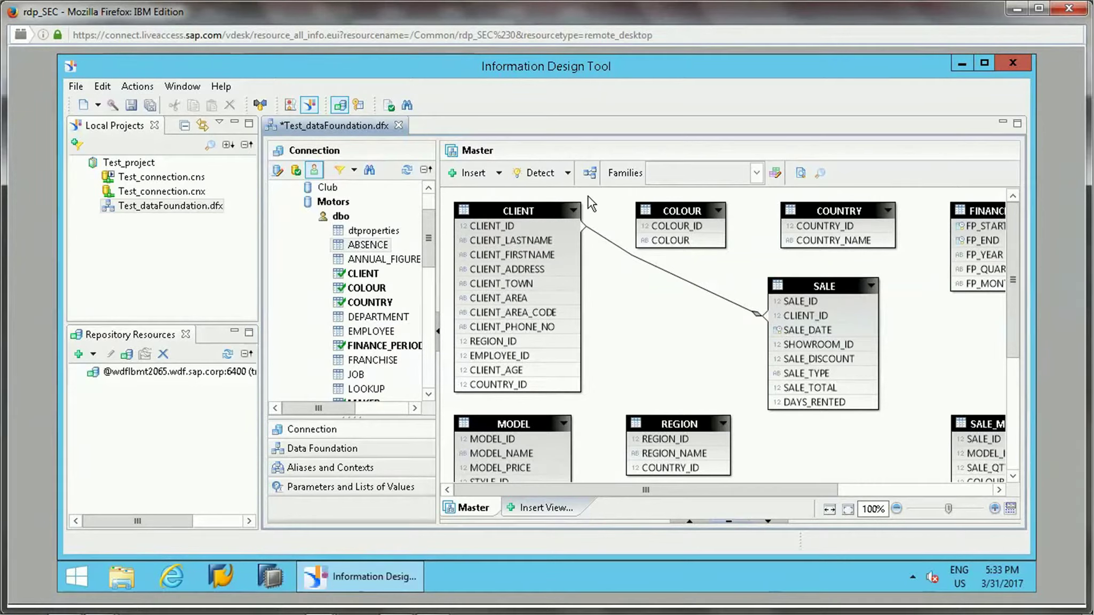
click(498, 173)
click(621, 276)
Detect candidate joins by column names, review the list, and close the detection without adding any joins.
click(568, 174)
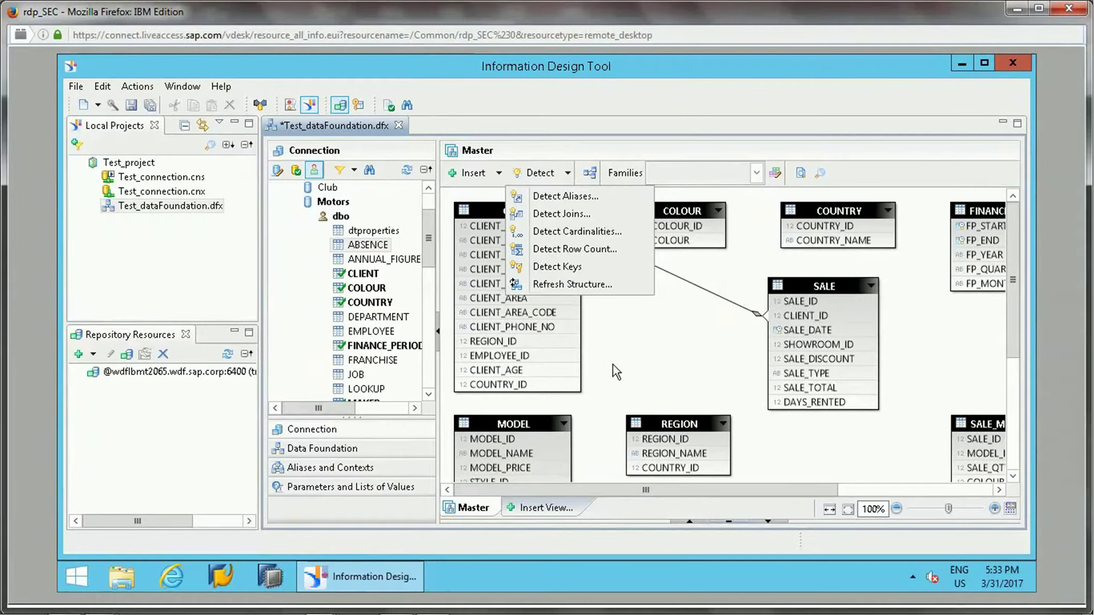
click(575, 213)
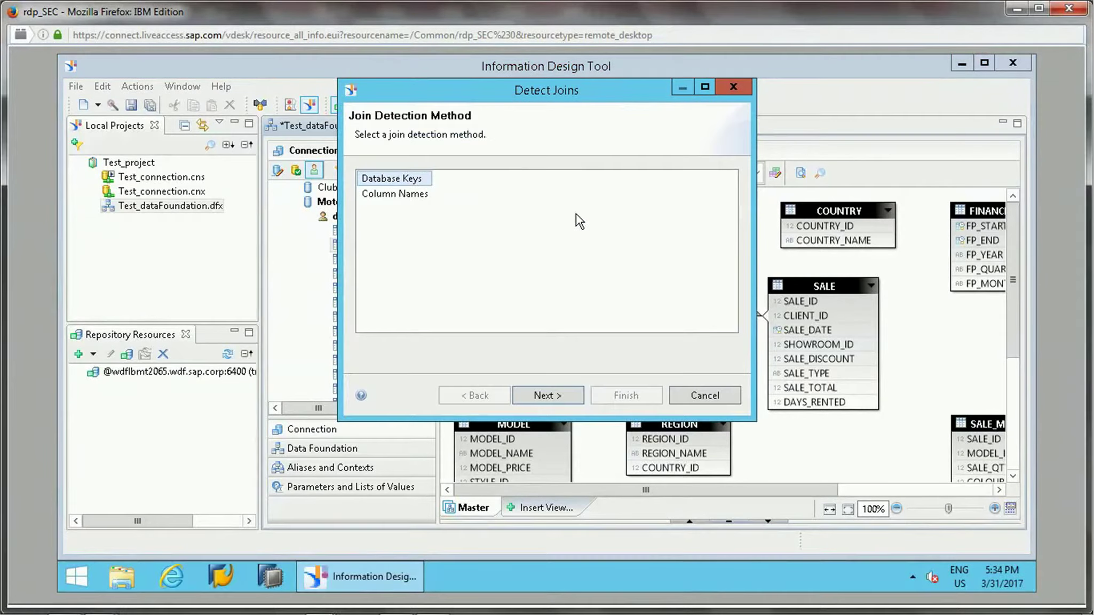
click(396, 192)
click(393, 182)
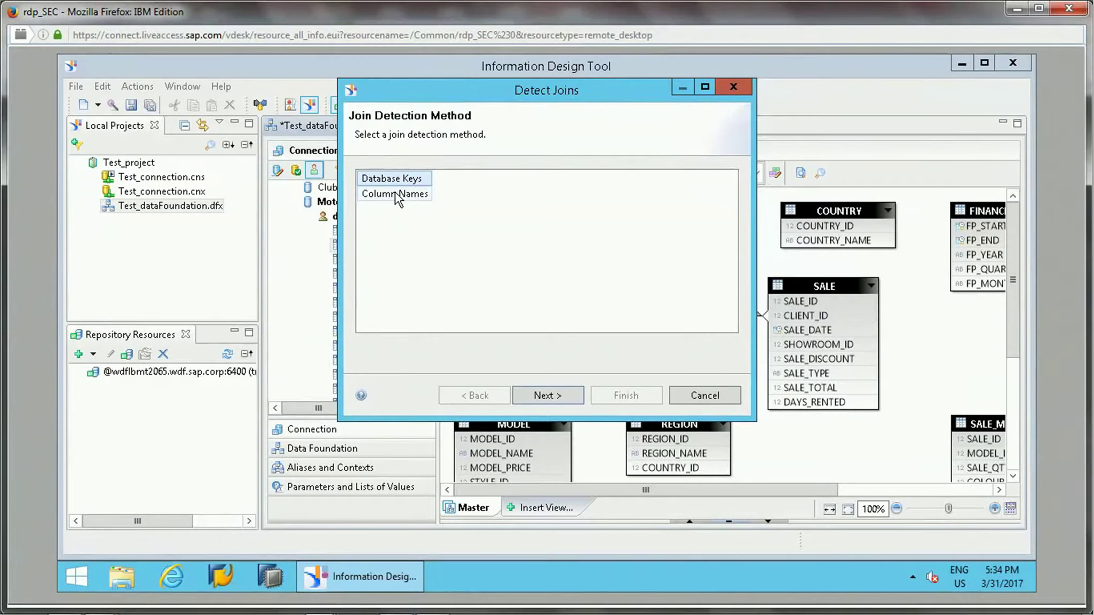
click(395, 193)
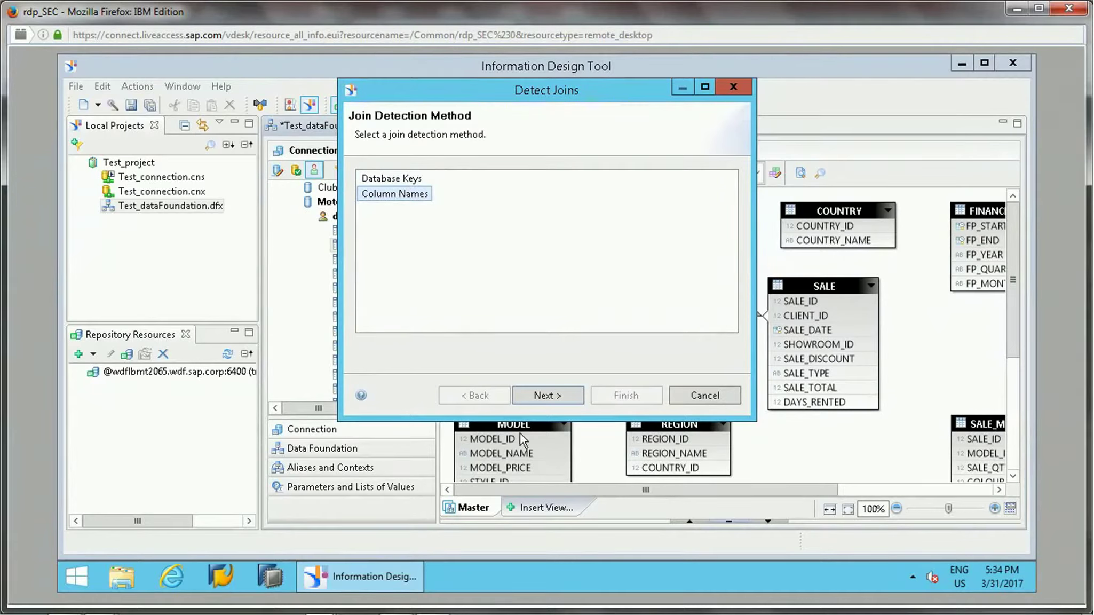
click(546, 396)
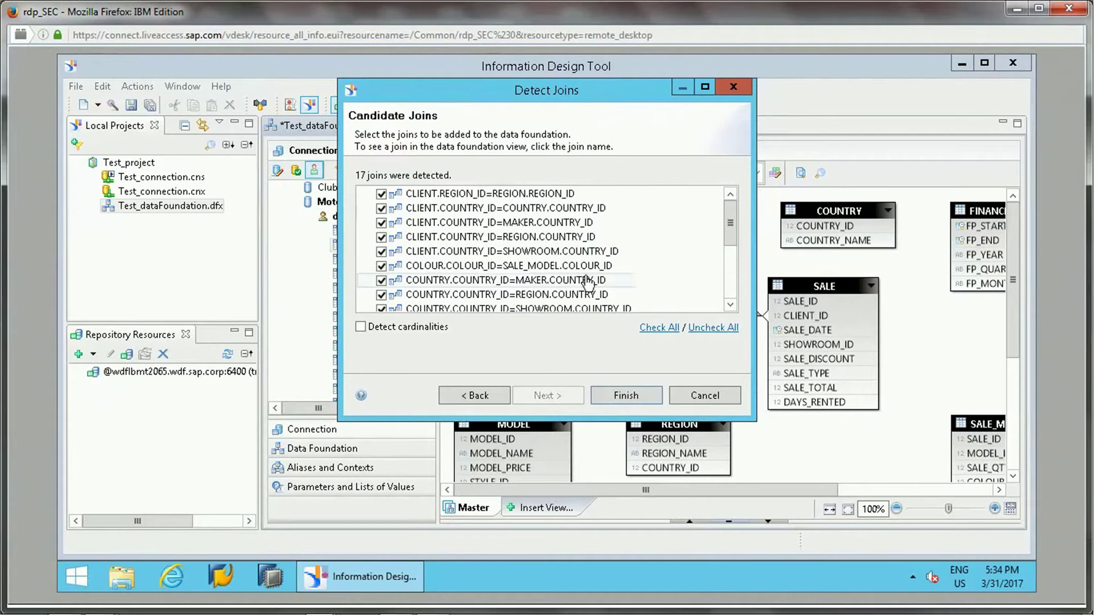
drag(730, 239, 732, 199)
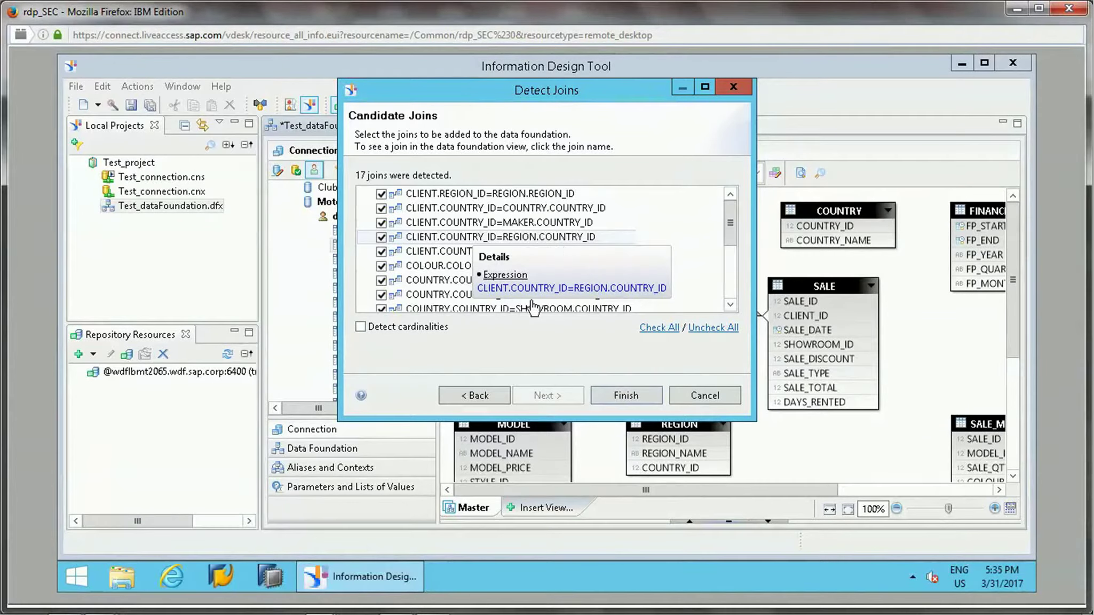
drag(730, 238, 728, 312)
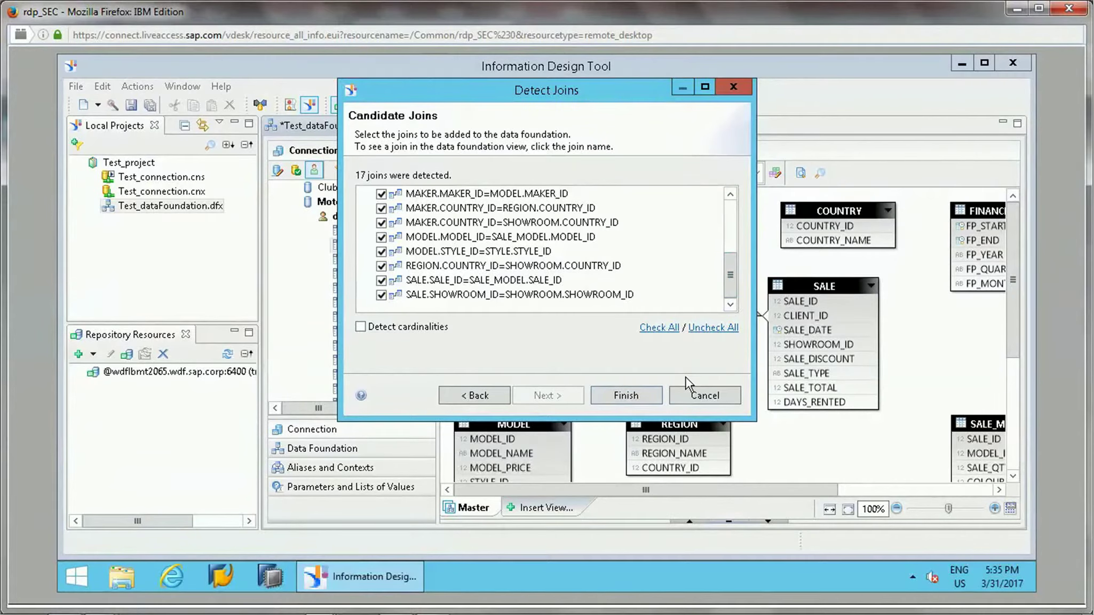
click(692, 396)
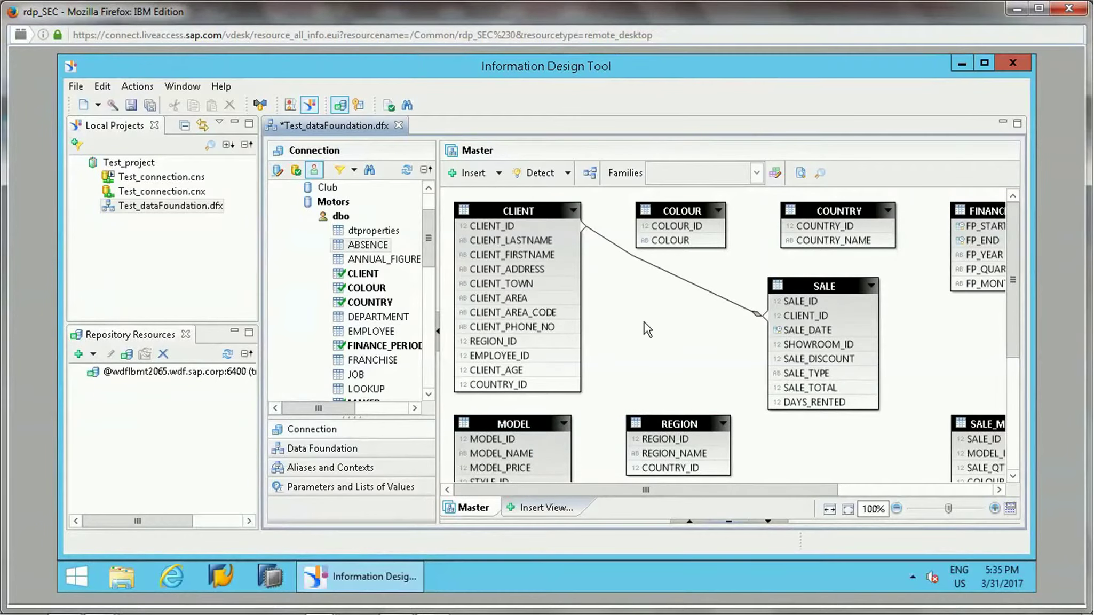
click(503, 177)
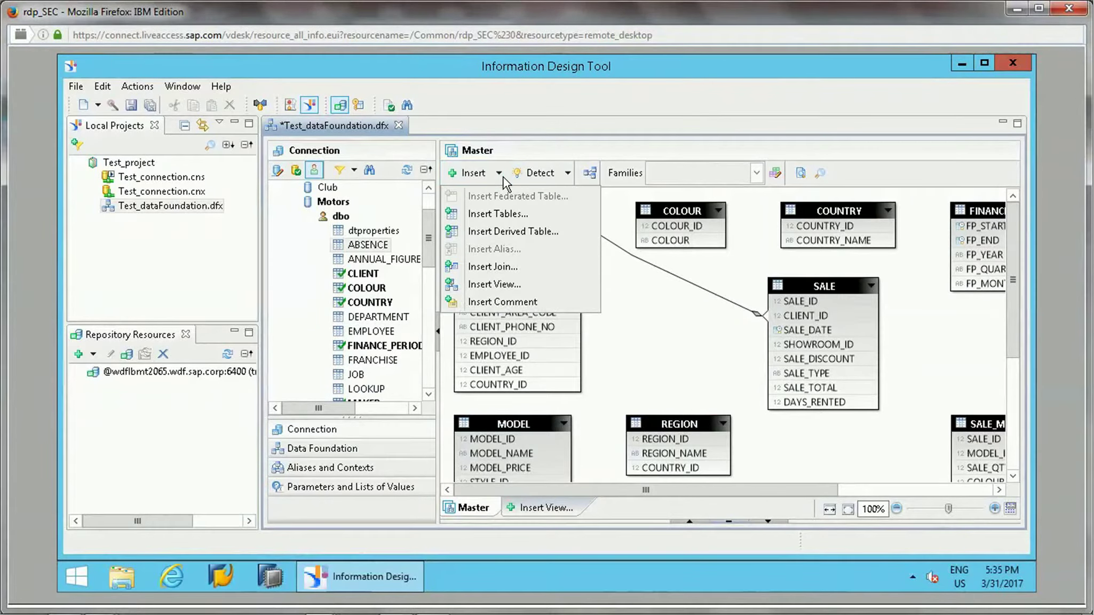
click(492, 267)
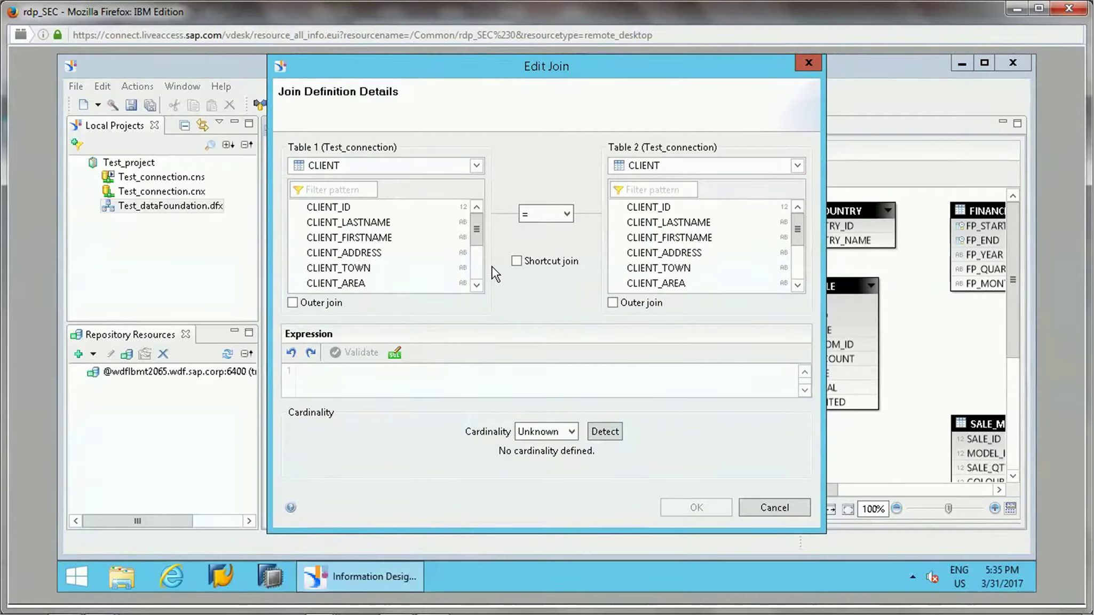
click(768, 511)
Define a new equality join from CLIENT.CLIENT_ID to SALE.CLIENT_ID.
click(502, 175)
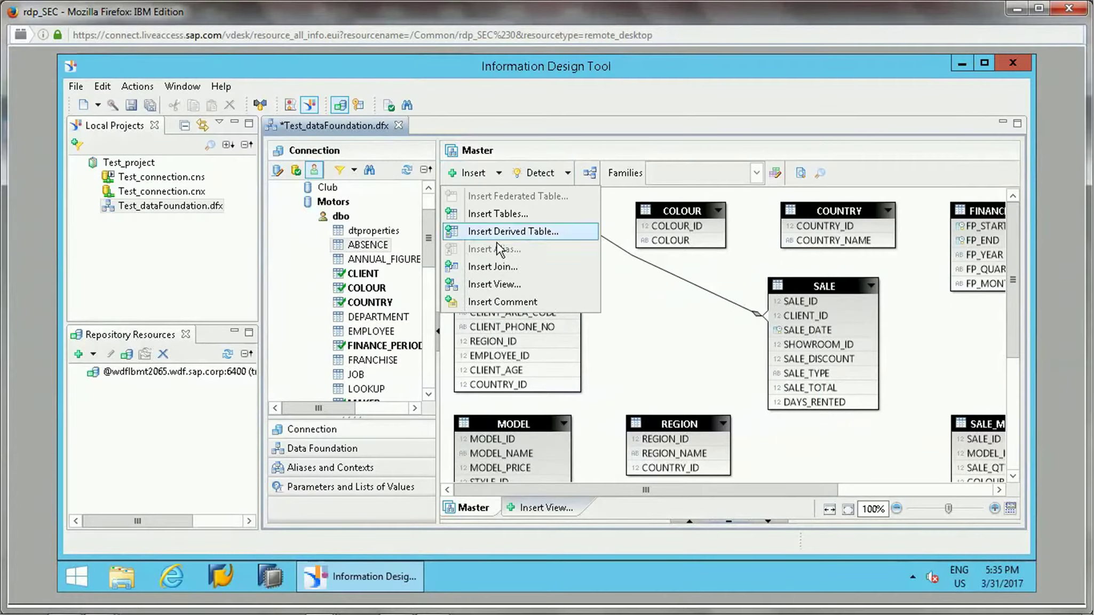
click(489, 267)
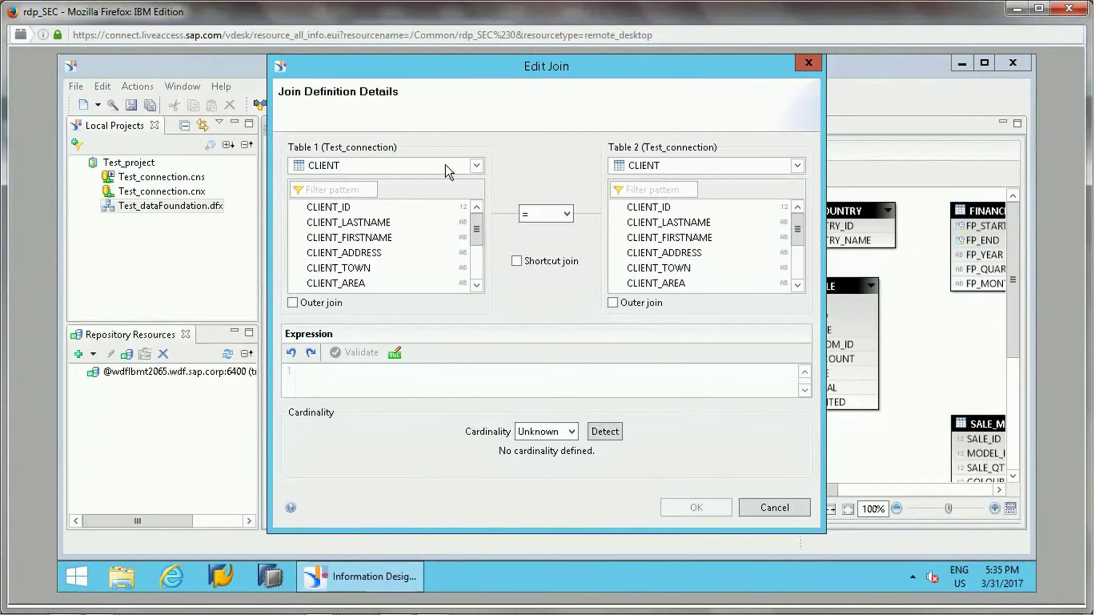
click(475, 166)
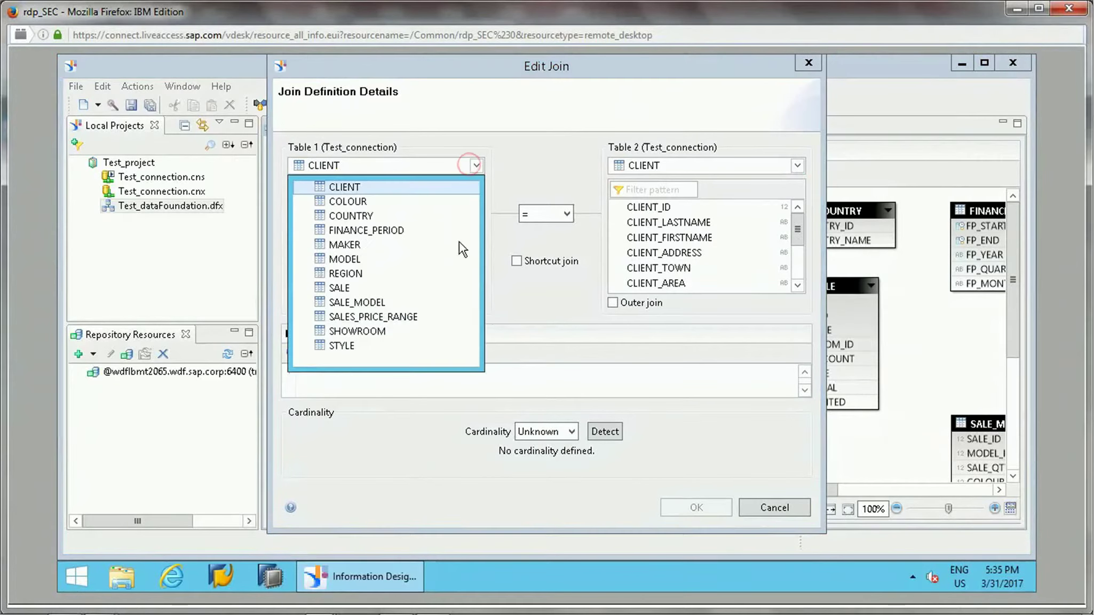
click(354, 188)
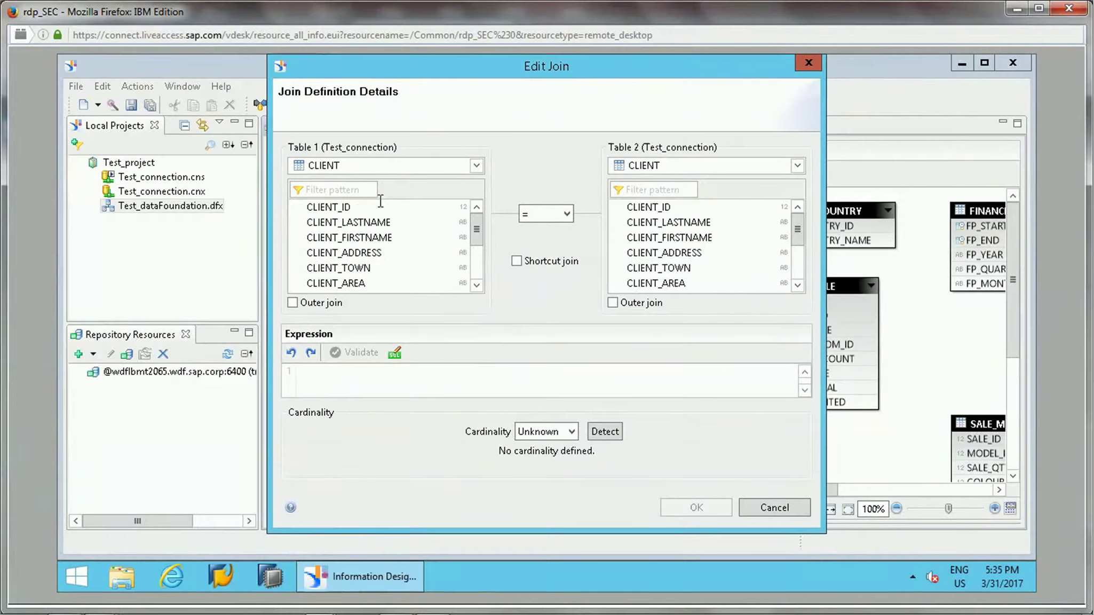
click(336, 207)
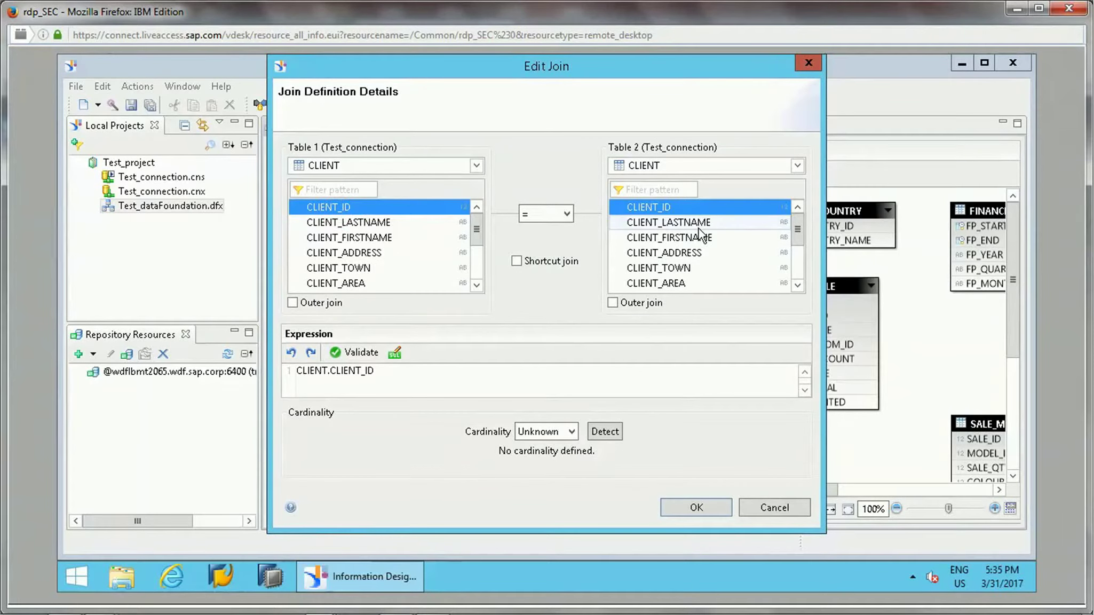
click(797, 165)
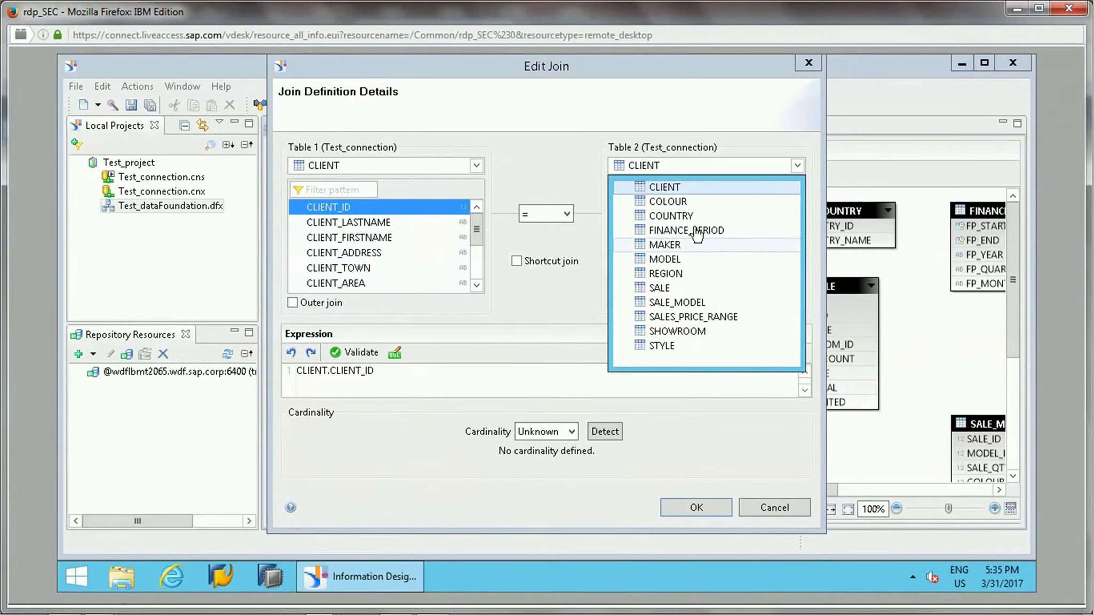
click(661, 288)
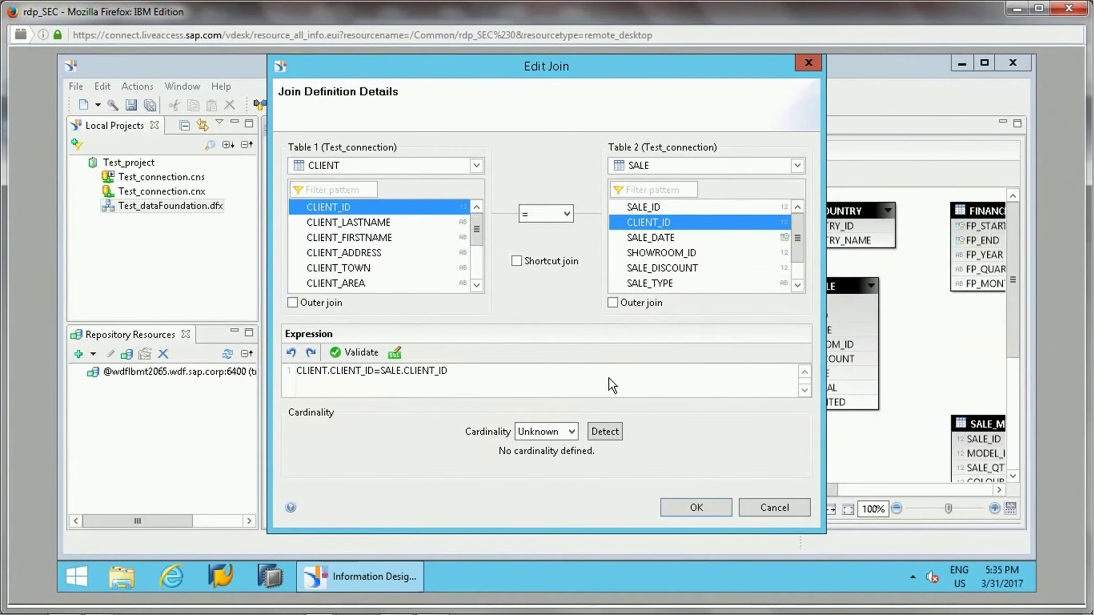
Try to insert the new join between CLIENT and SALE with a detected cardinality, and validate its expression.
click(605, 431)
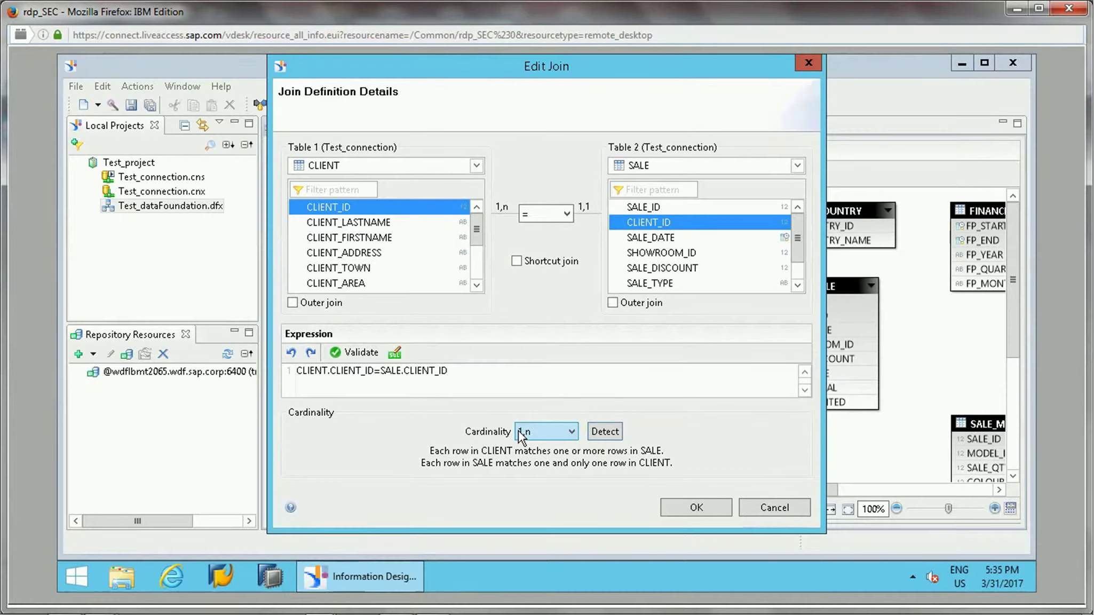
click(697, 507)
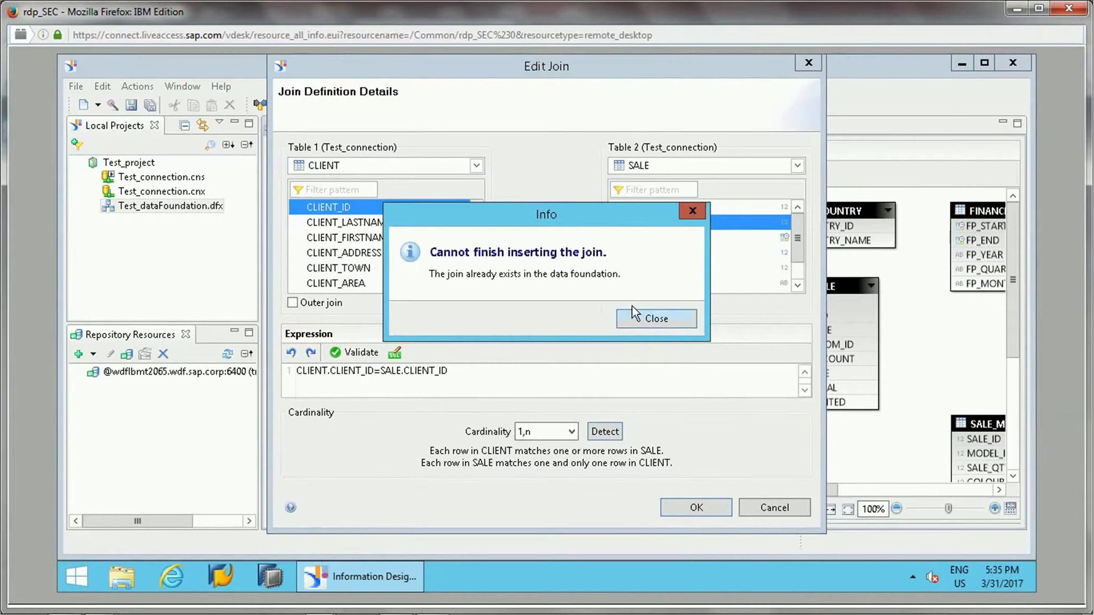
click(658, 319)
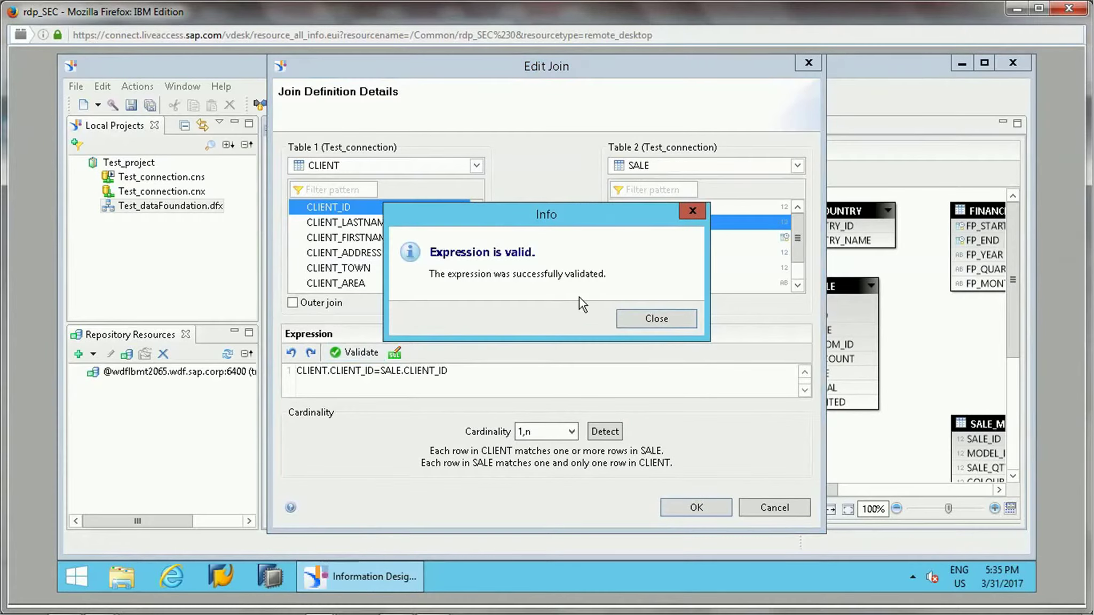
click(658, 318)
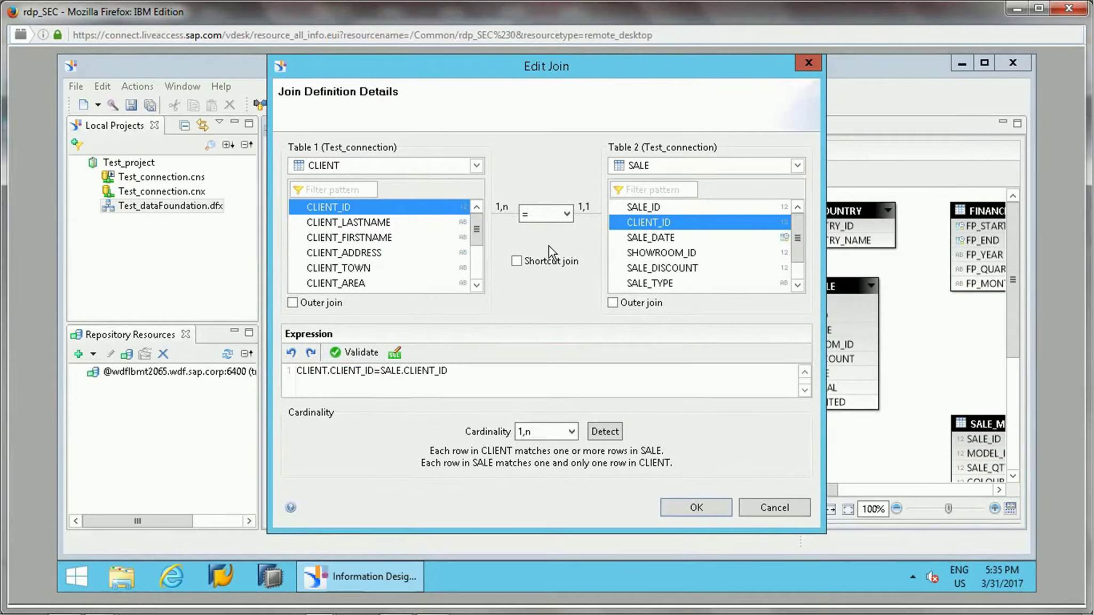
Reselect SALE as the second table, try again to insert the join, and cancel its definition.
click(662, 170)
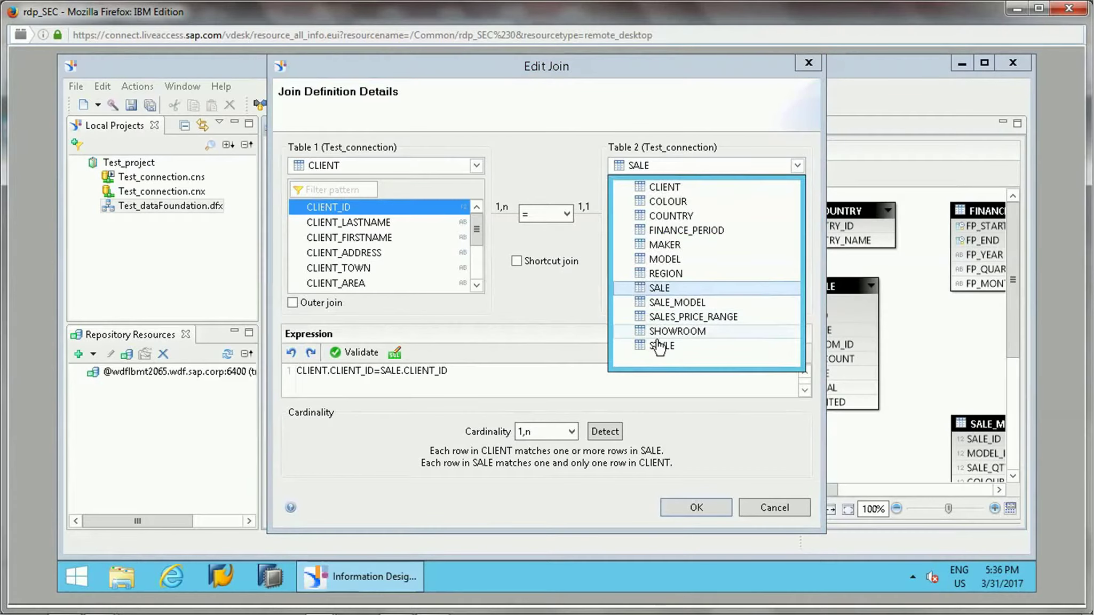
click(661, 288)
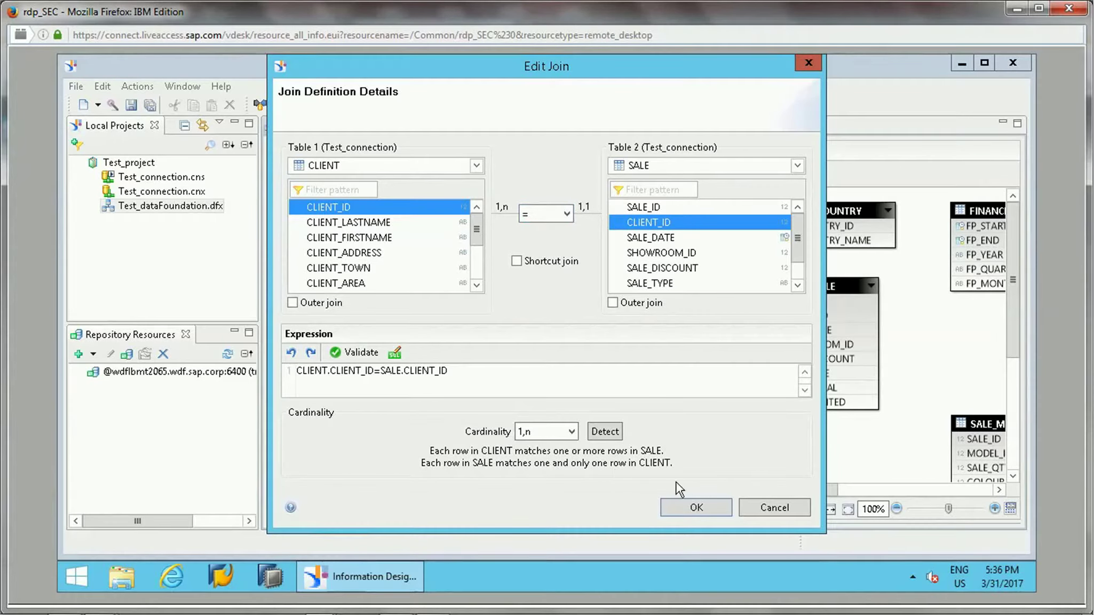
click(687, 508)
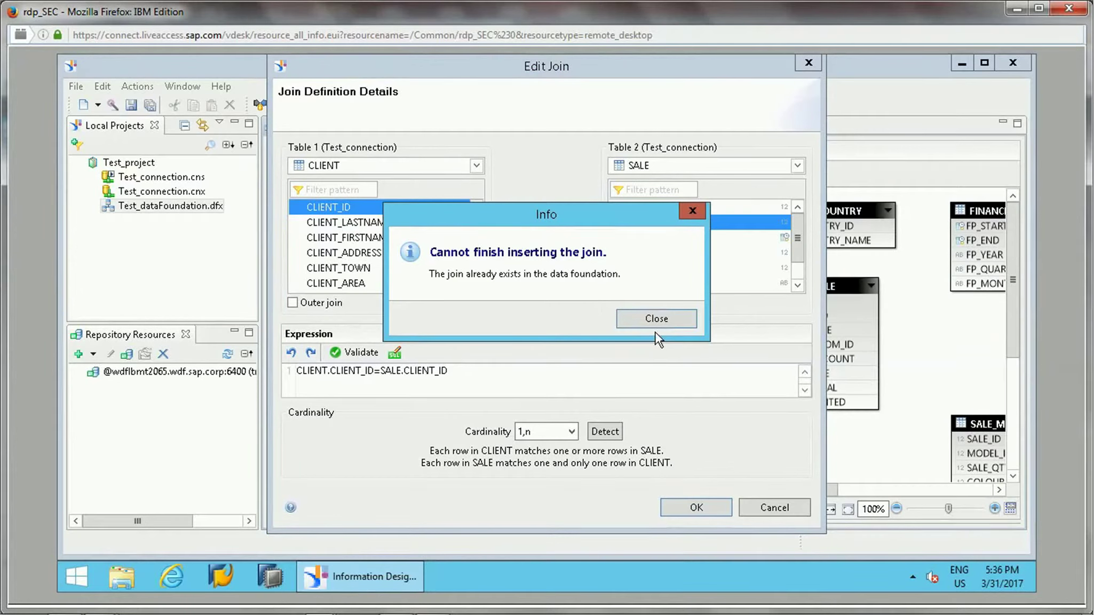
click(666, 318)
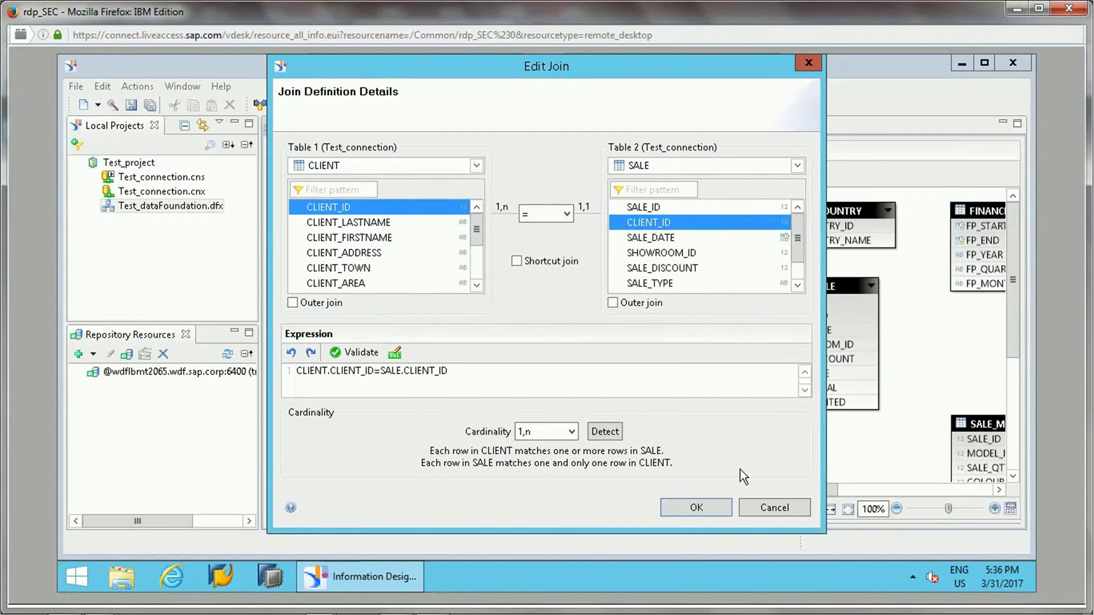
click(767, 505)
click(647, 211)
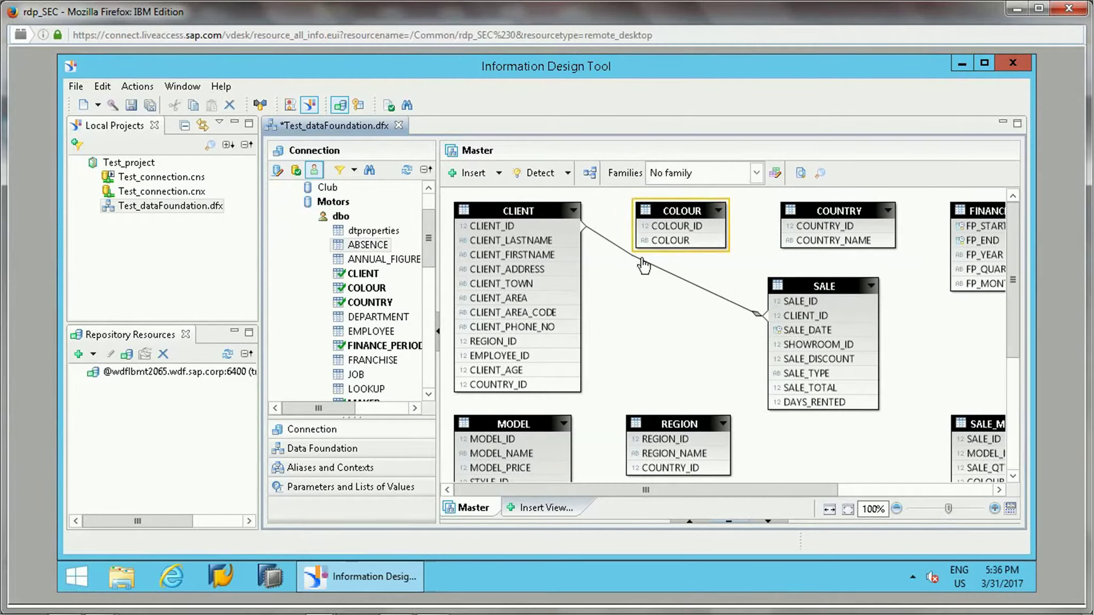
click(633, 276)
Insert a join from SHOWROOM.SHOWROOM_ID to SALE.SHOWROOM_ID with its cardinality detected automatically.
click(499, 172)
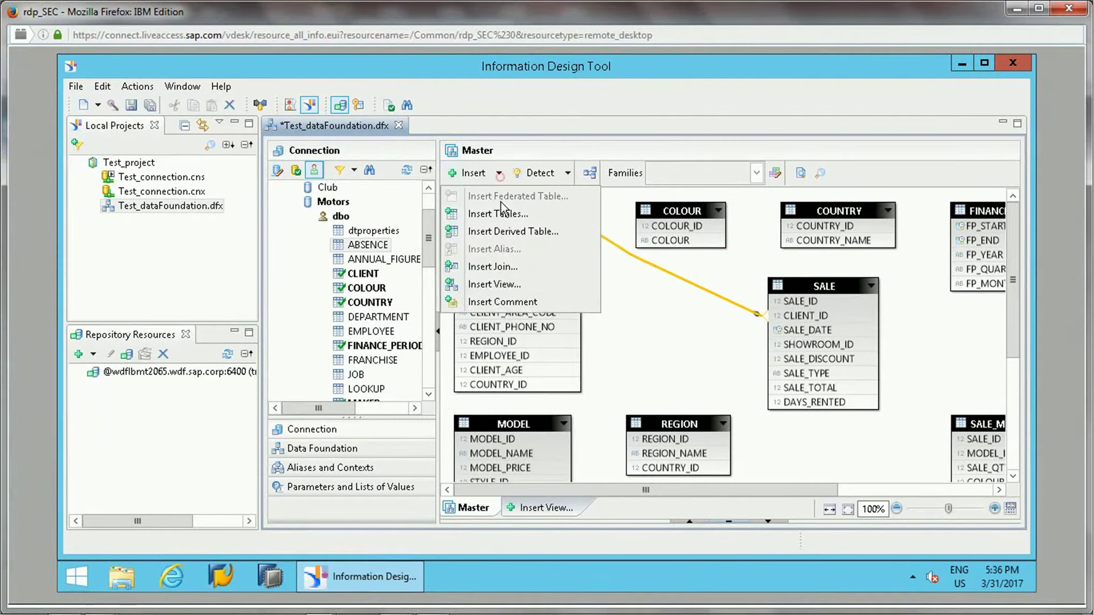
click(499, 265)
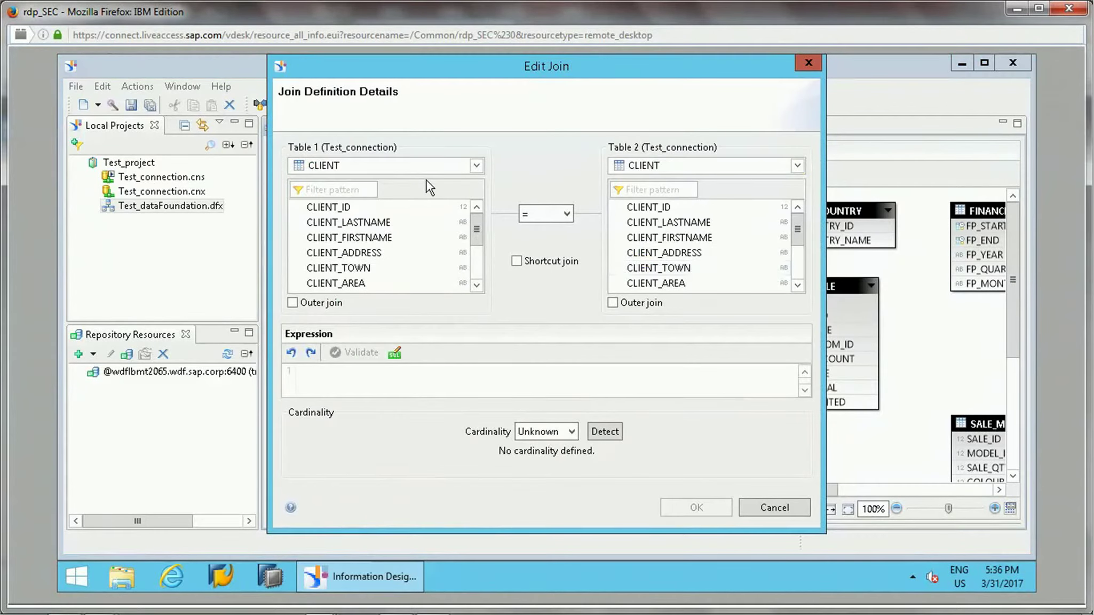
click(456, 169)
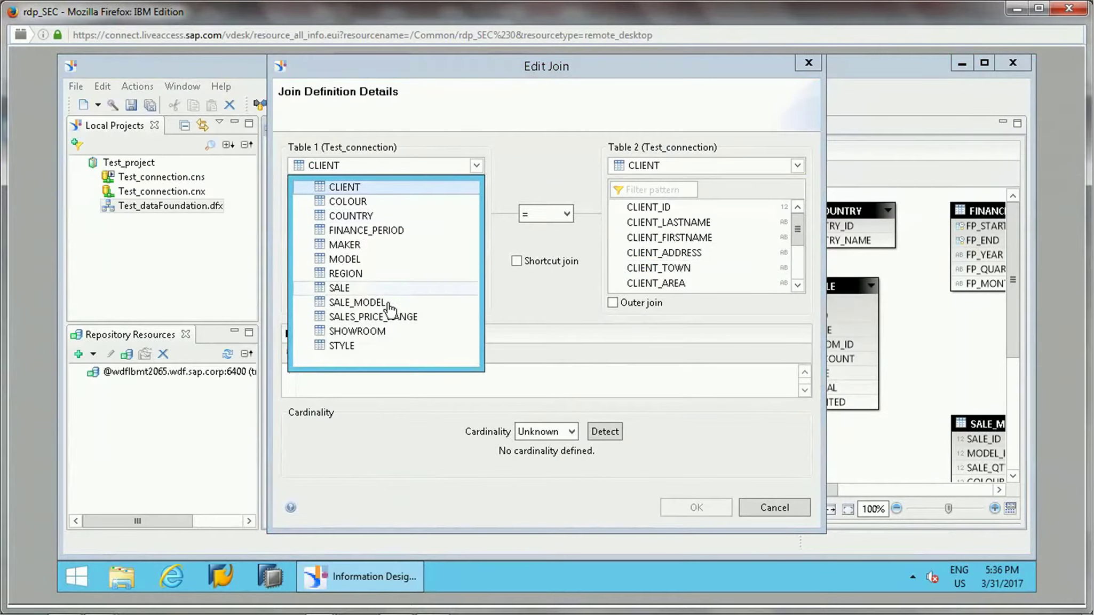
click(367, 331)
click(358, 208)
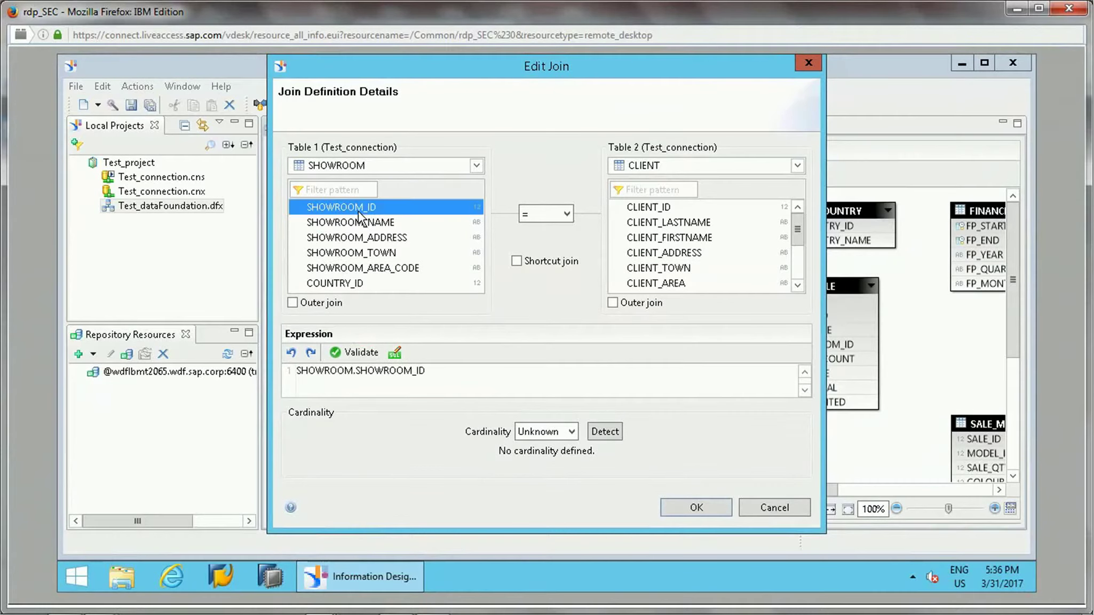
click(712, 170)
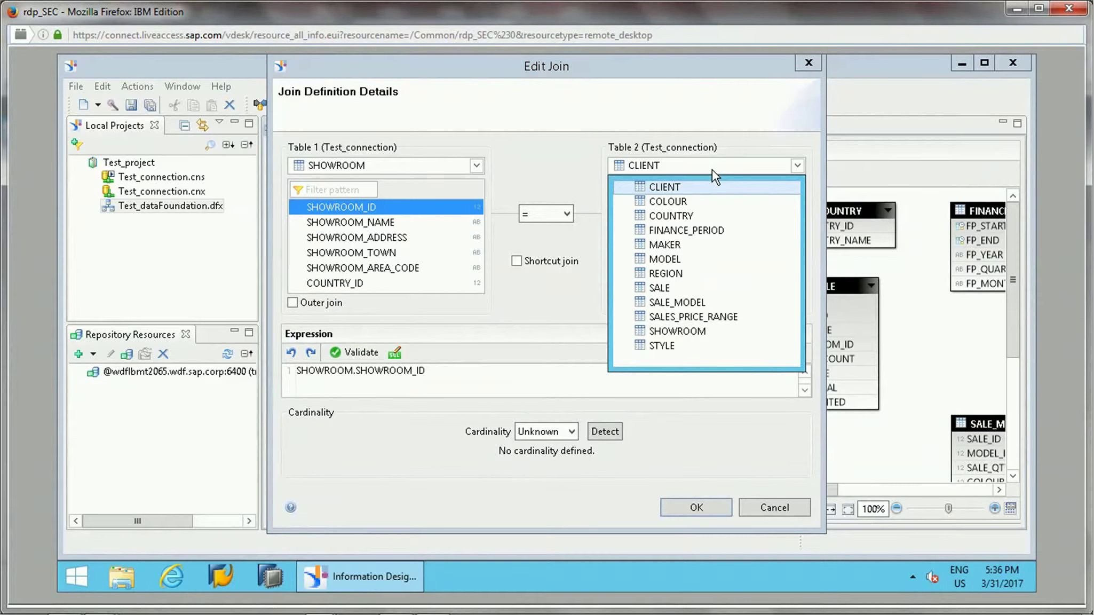
click(660, 288)
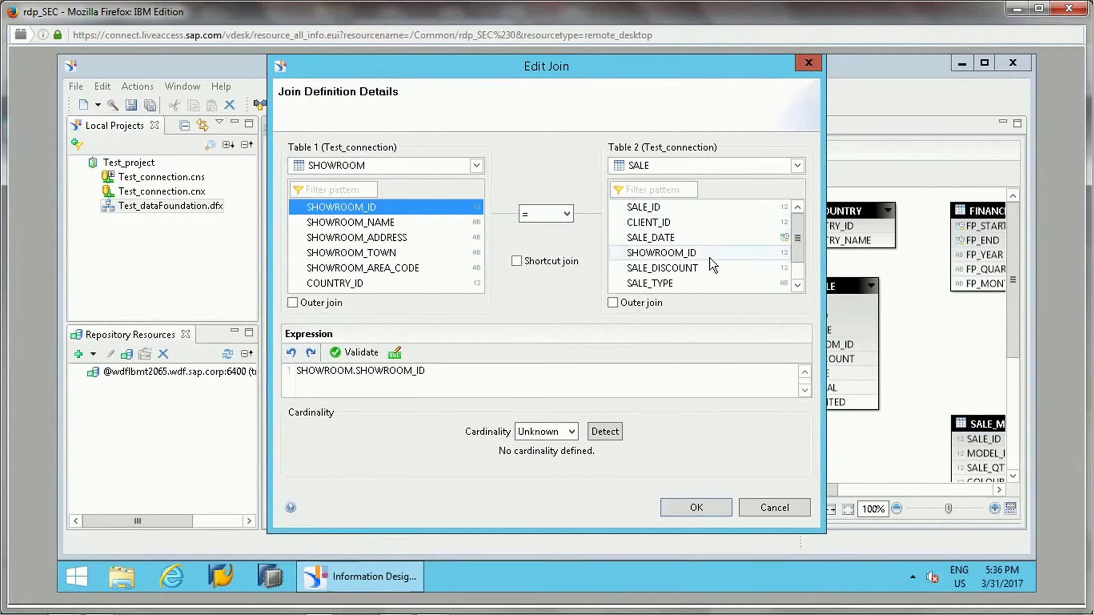
click(685, 254)
click(598, 436)
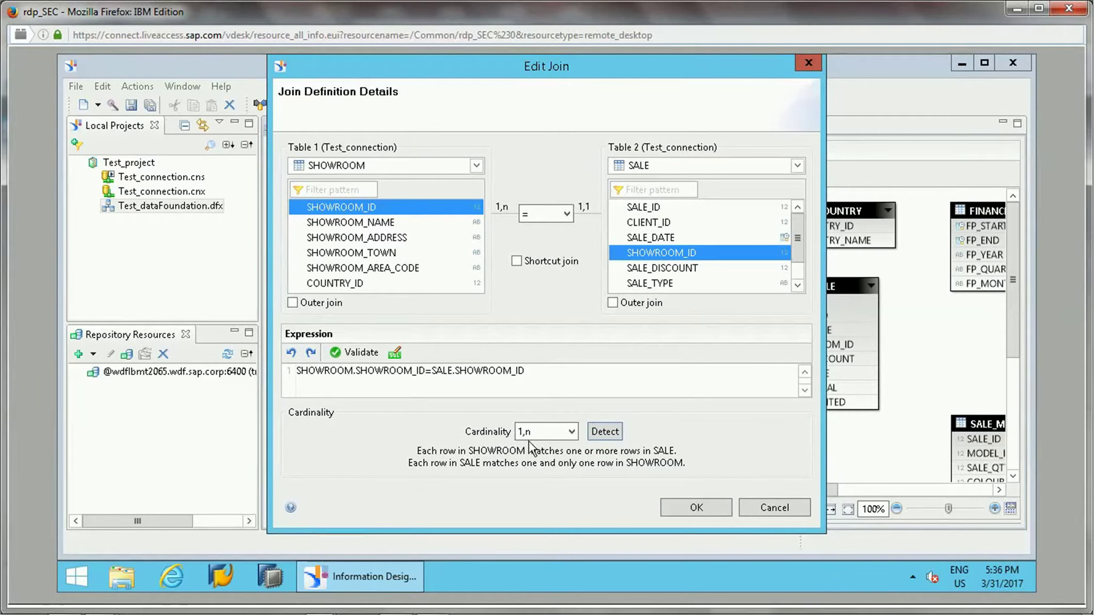
click(696, 506)
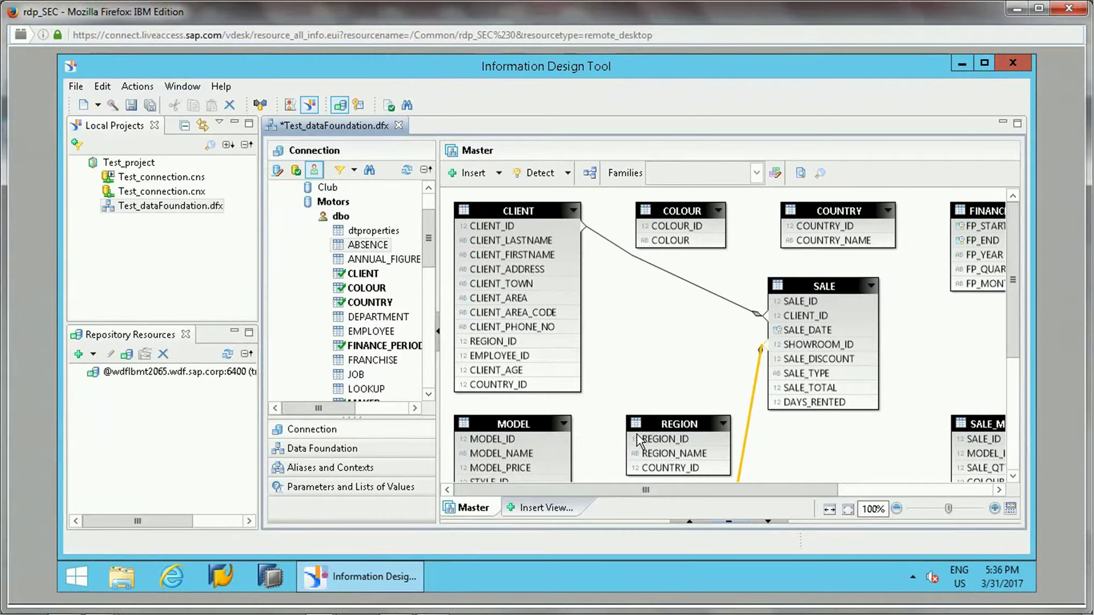
Insert a join from COUNTRY.COUNTRY_ID to REGION.COUNTRY_ID with its cardinality detected automatically.
mouse_move(1012, 353)
mouse_down()
mouse_move(1014, 392)
mouse_move(1015, 351)
mouse_up()
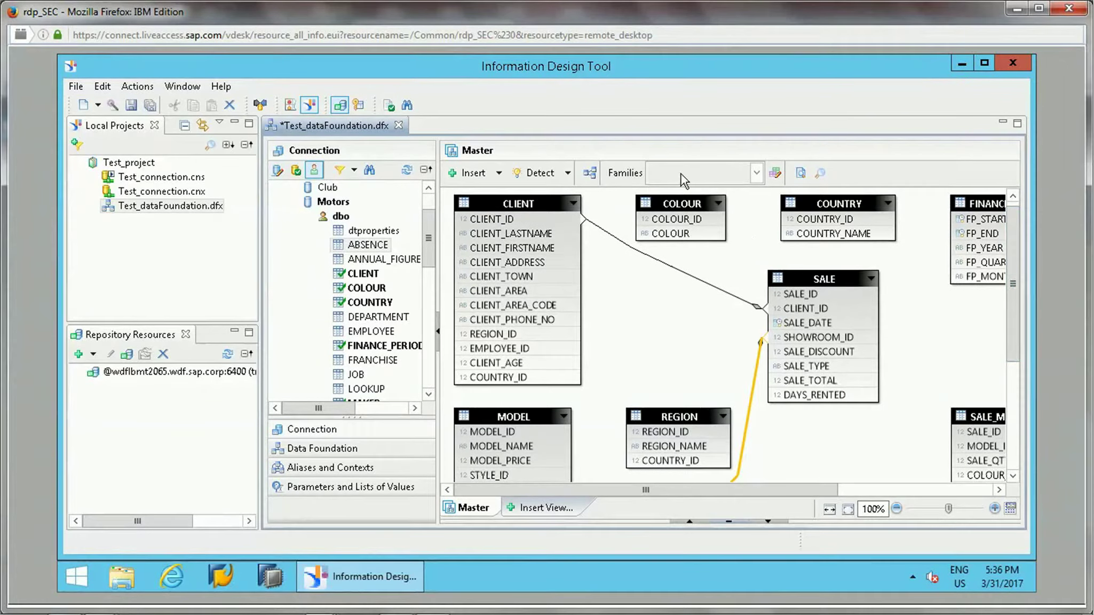
click(500, 173)
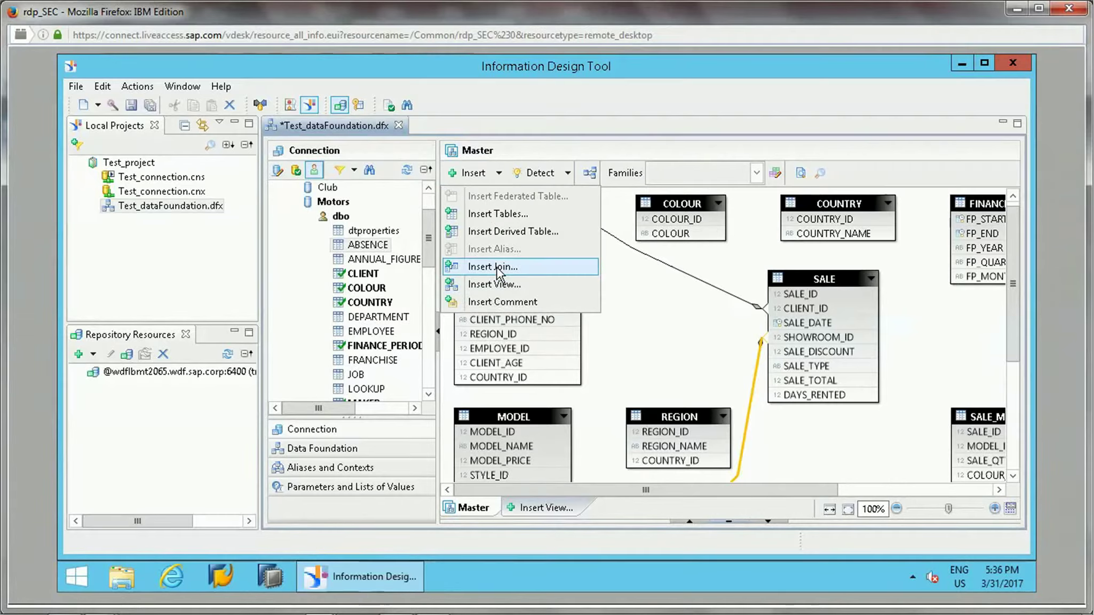
click(499, 270)
click(426, 165)
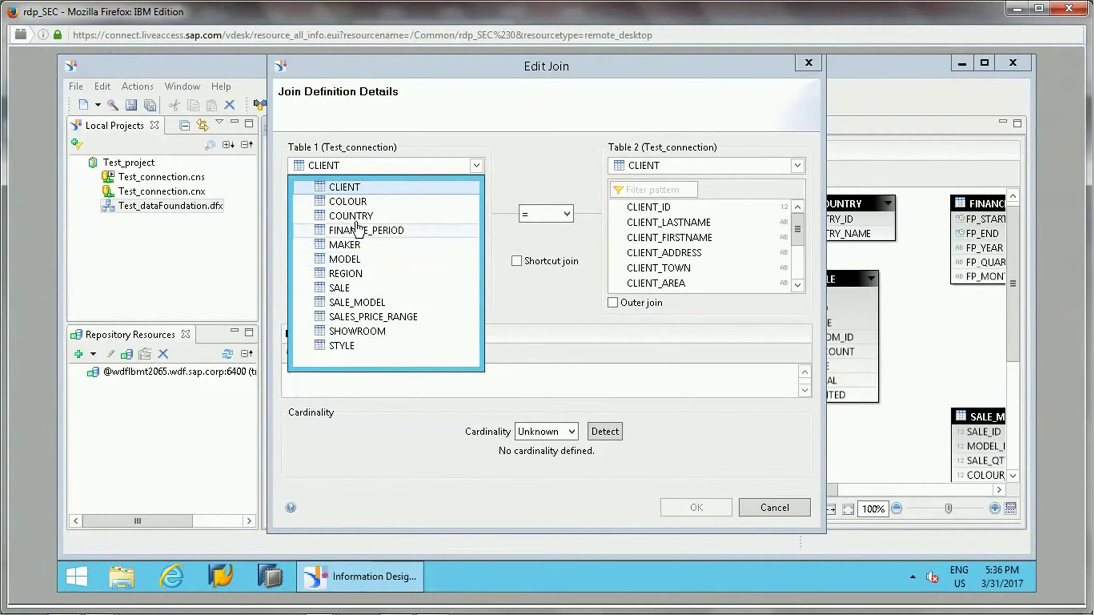
click(373, 216)
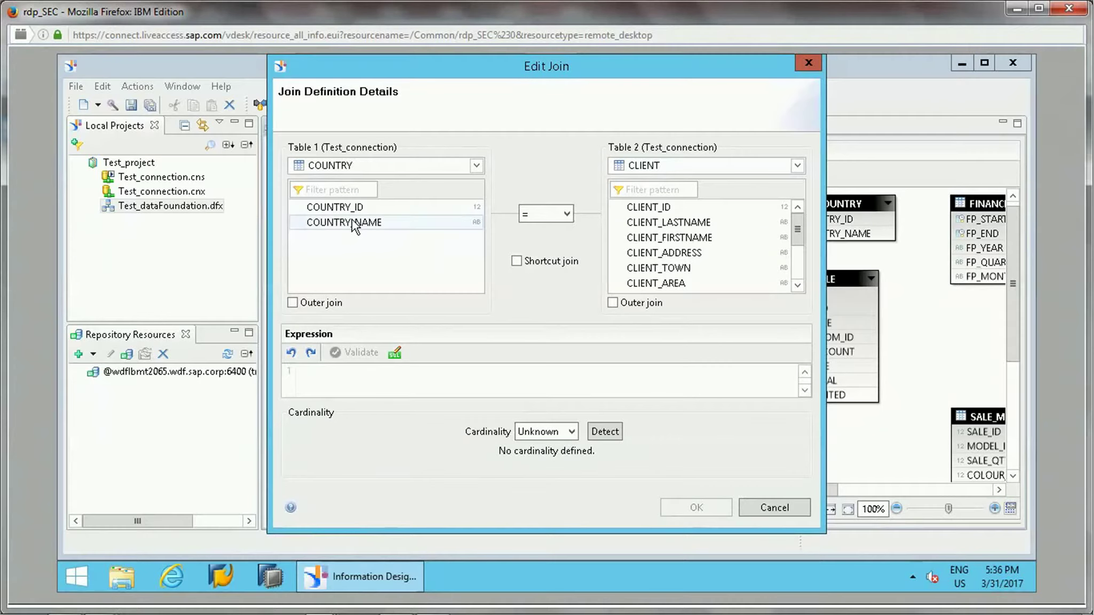
click(673, 167)
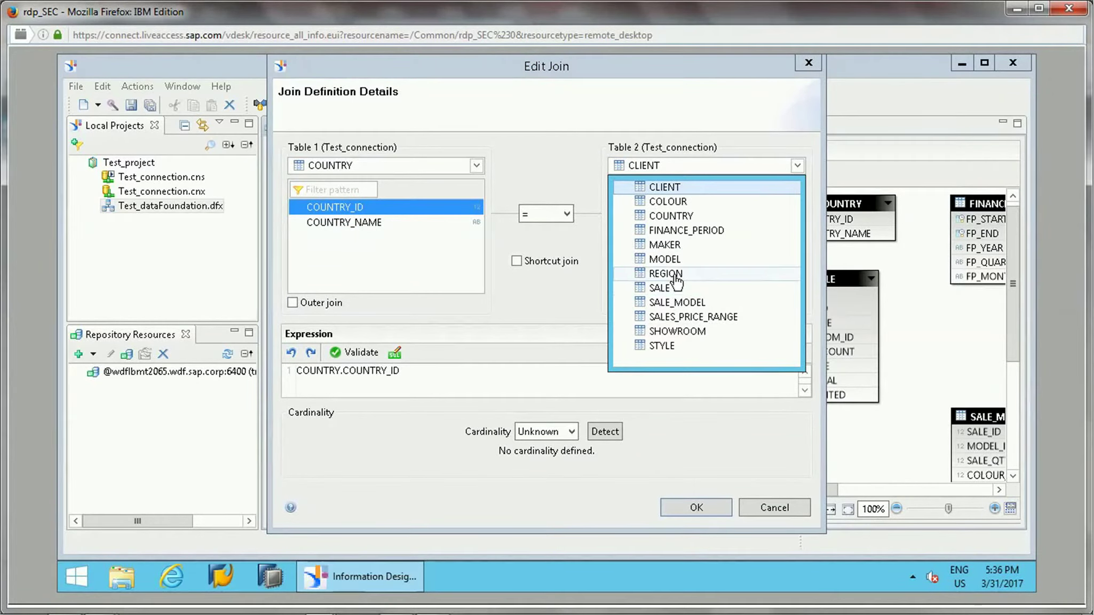
click(662, 274)
click(652, 237)
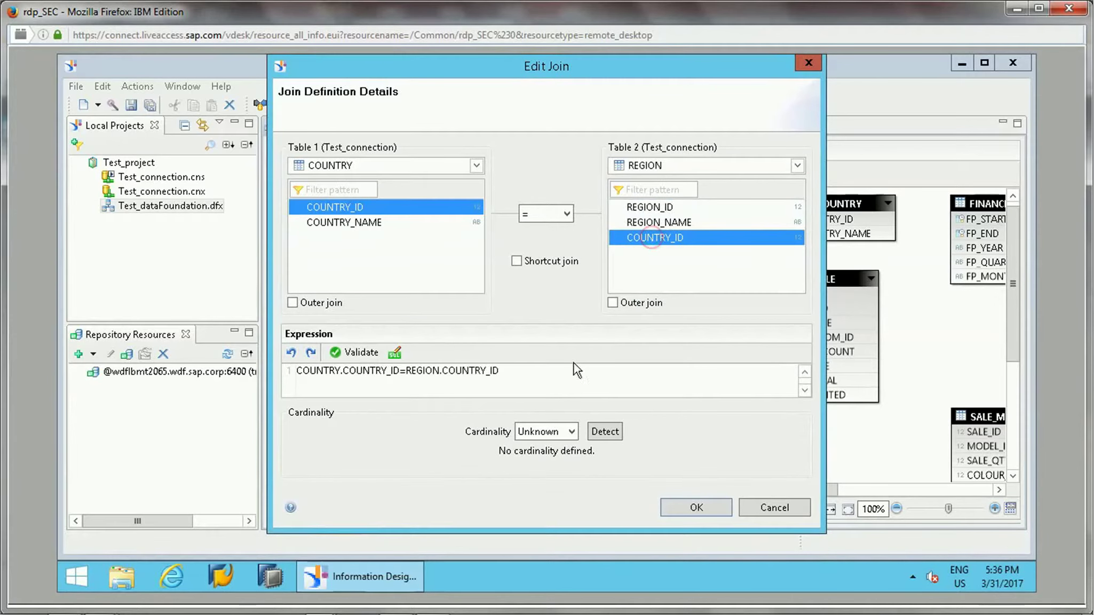
click(605, 431)
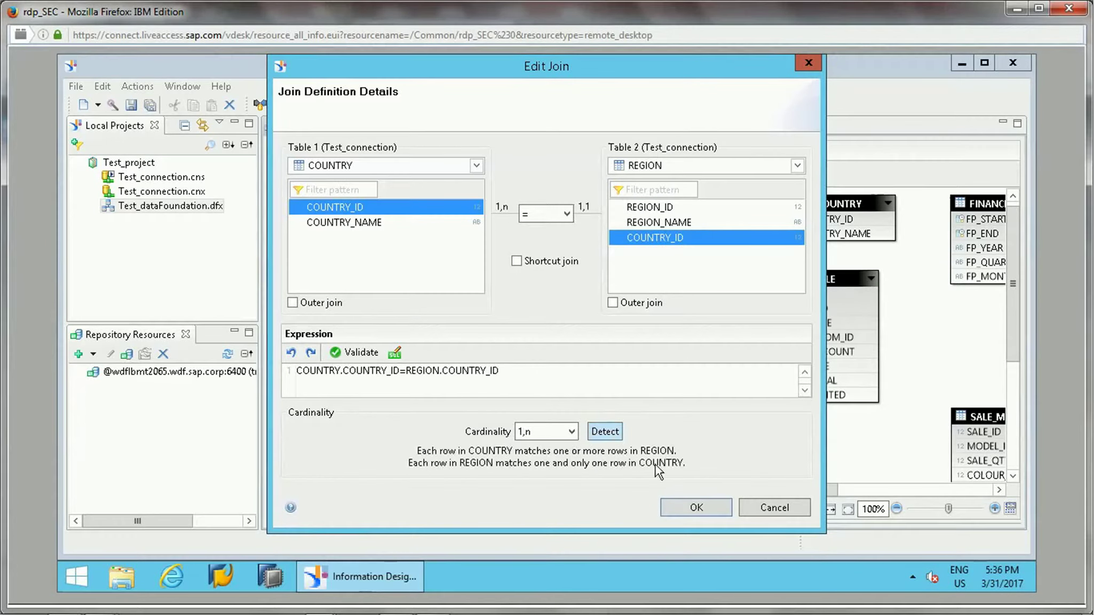
click(692, 507)
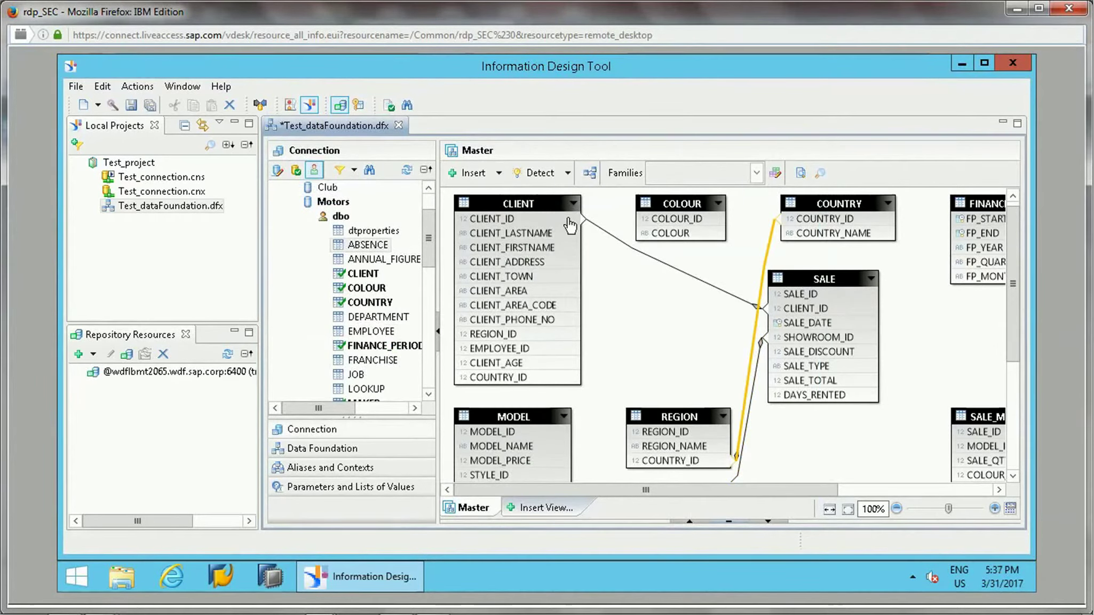
Insert a join from REGION.REGION_ID to CLIENT.REGION_ID with its cardinality detected automatically.
click(499, 173)
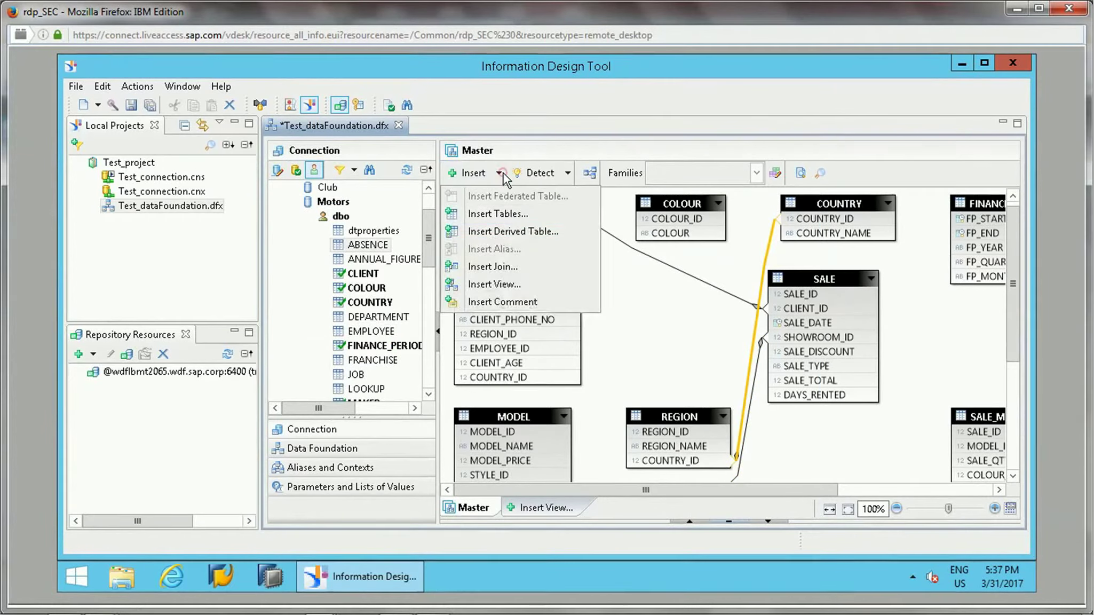
click(494, 265)
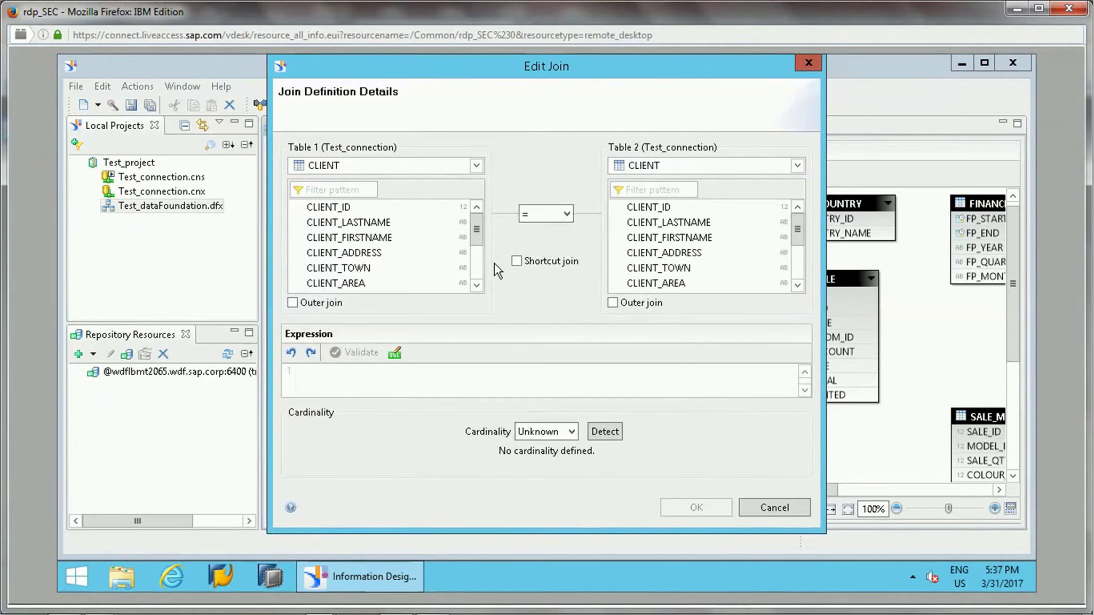
click(434, 166)
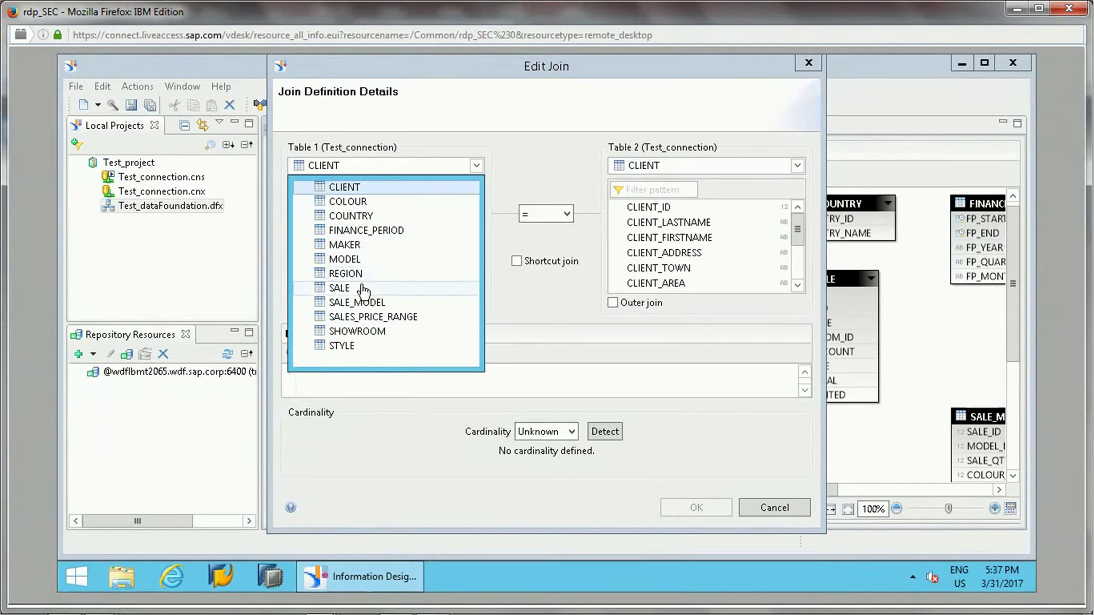
click(353, 274)
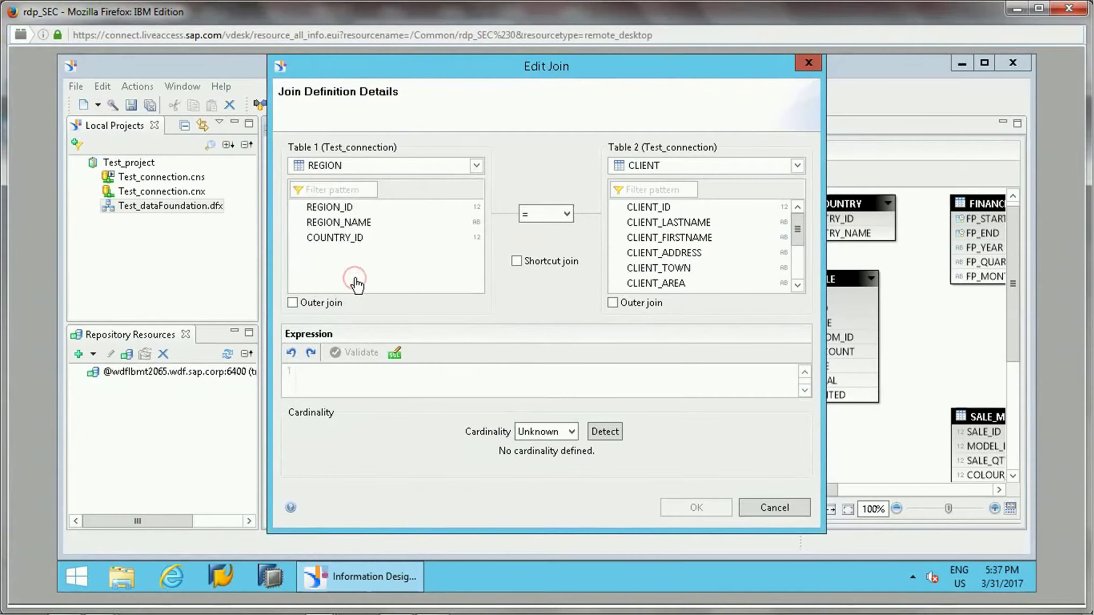
click(342, 208)
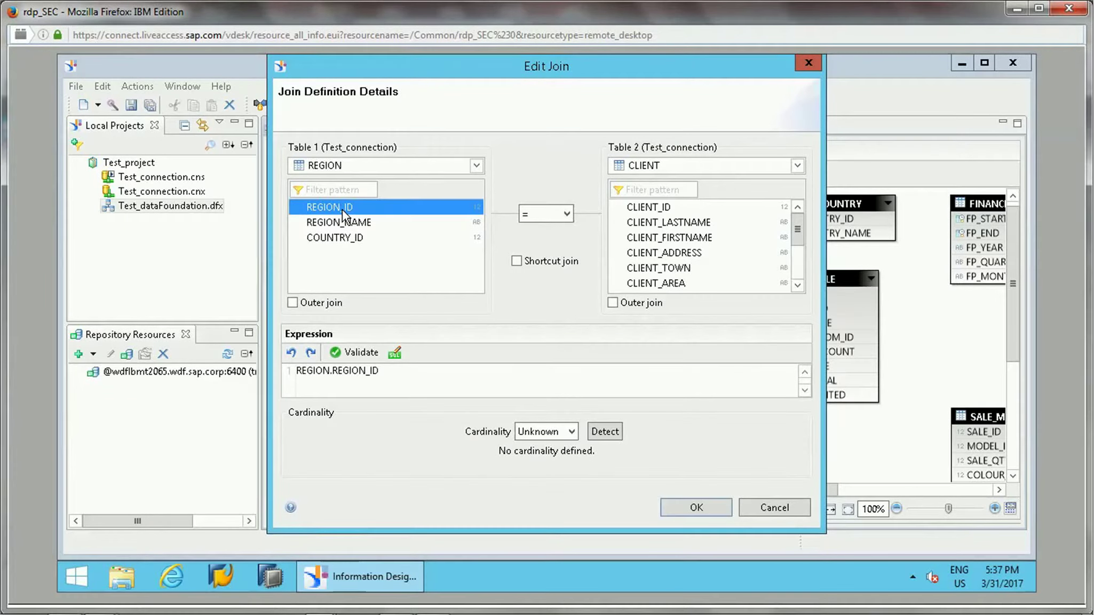
click(671, 168)
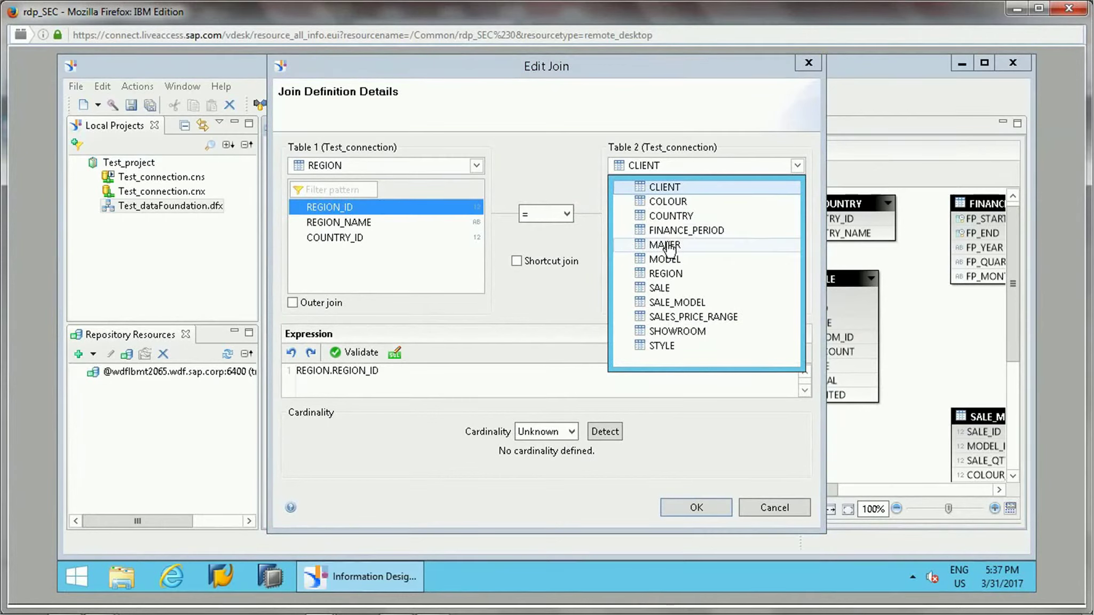
click(677, 188)
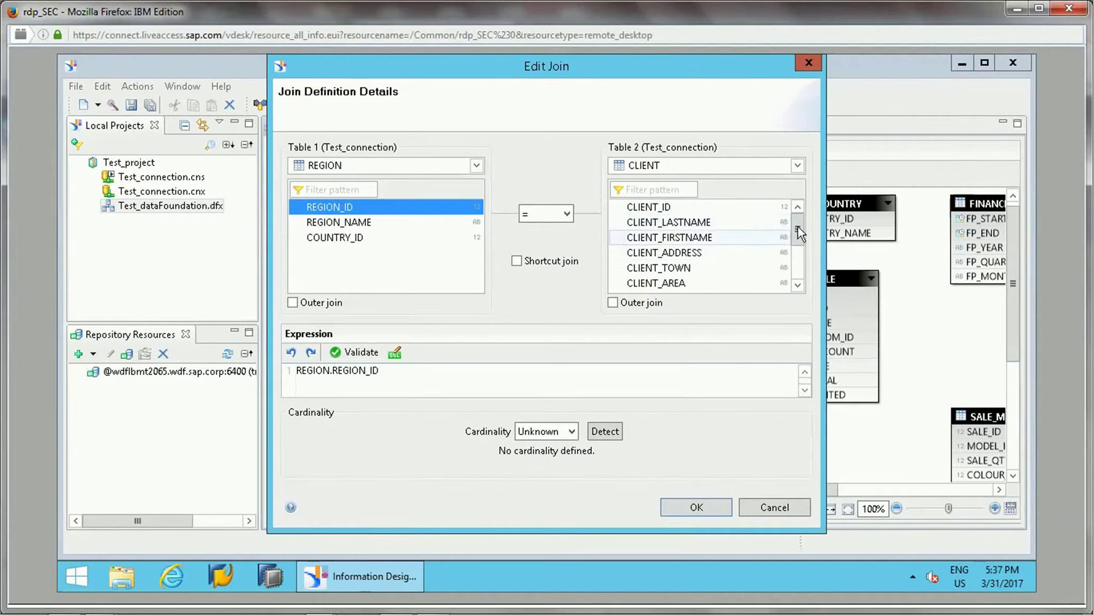
drag(797, 226, 797, 267)
click(651, 237)
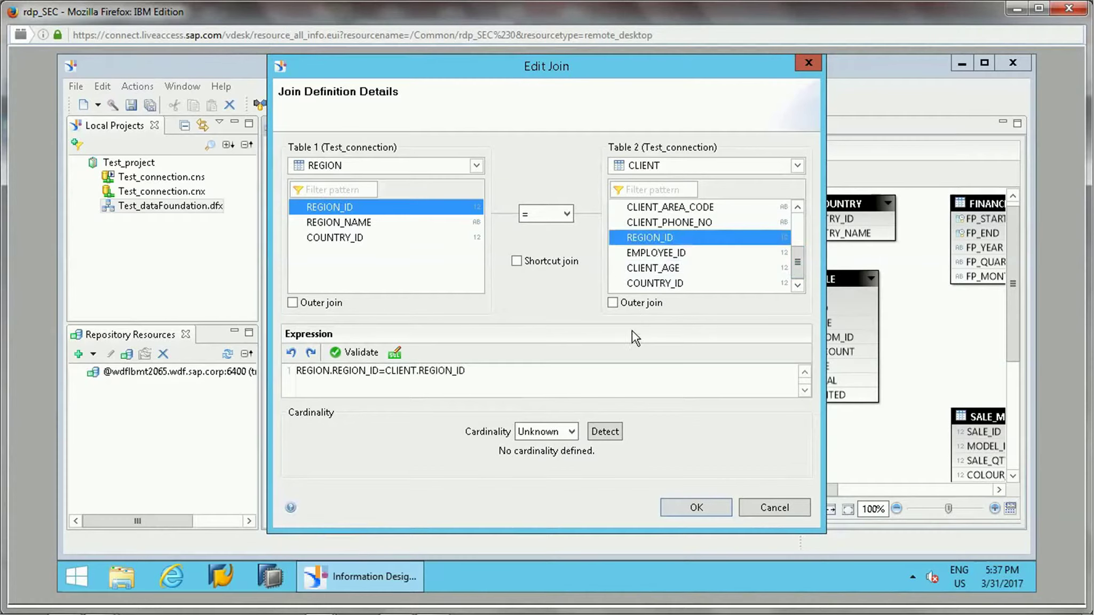
click(602, 431)
click(692, 505)
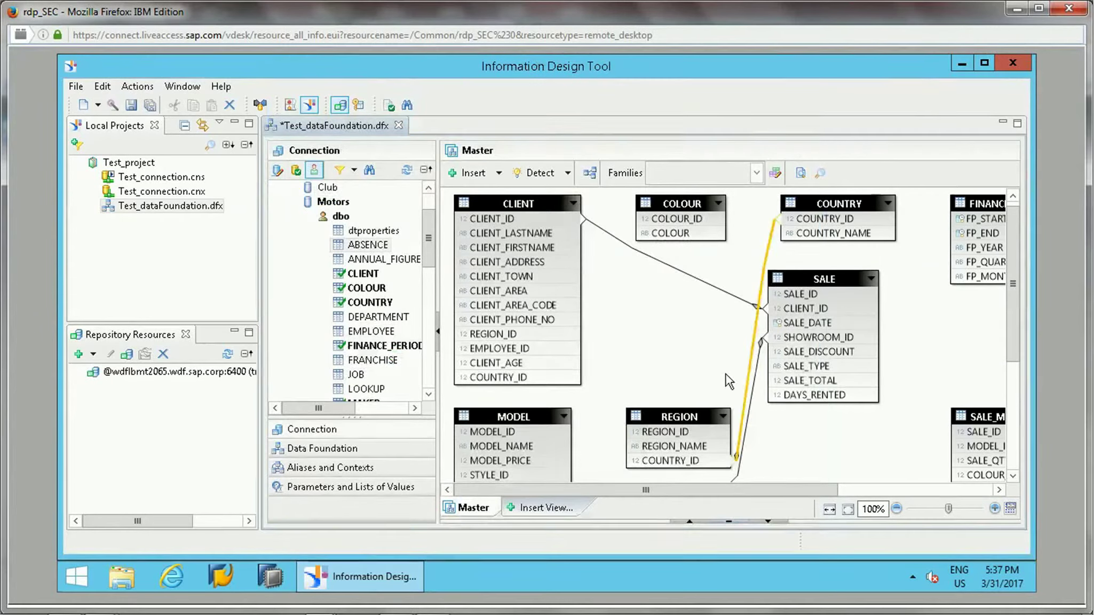
Insert a join from MODEL.STYLE_ID to STYLE.STYLE_ID with its cardinality detected automatically.
mouse_move(1013, 288)
mouse_down()
mouse_move(1014, 312)
mouse_move(1018, 298)
mouse_up()
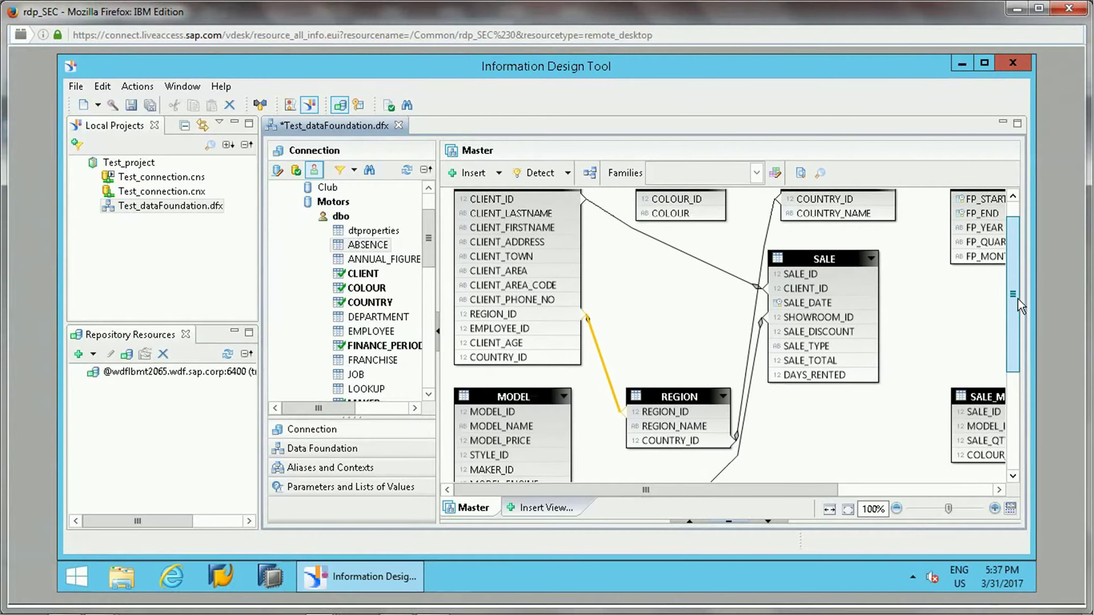
click(498, 173)
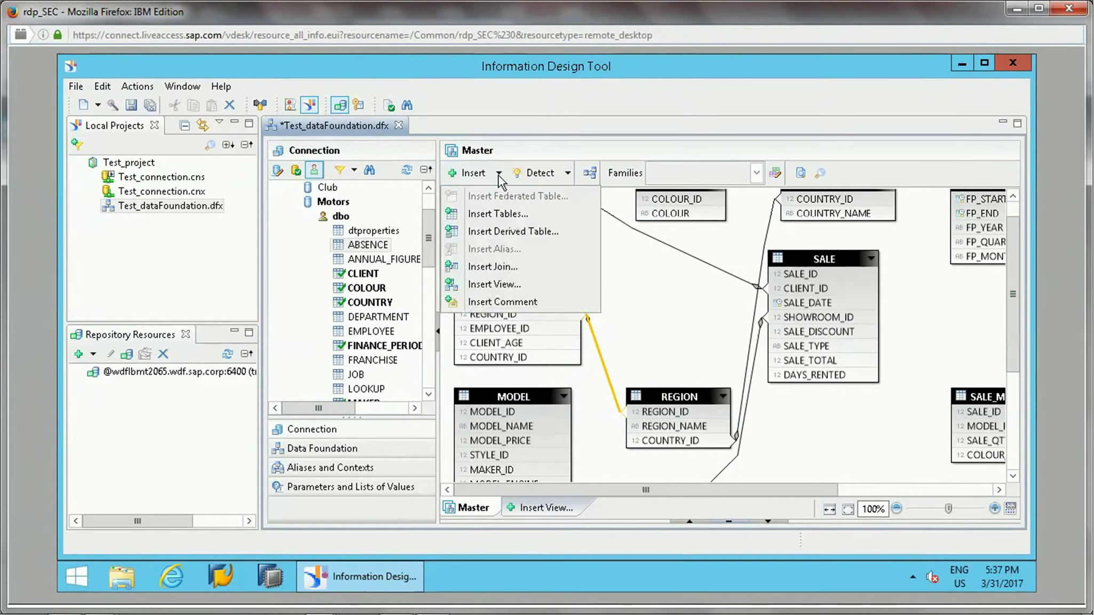
click(518, 265)
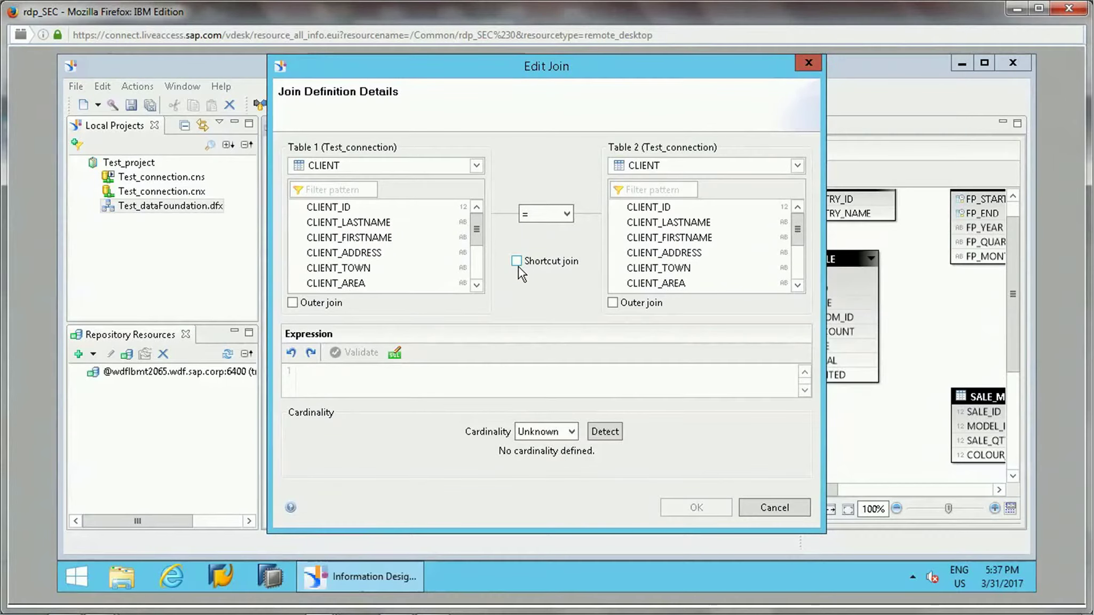
click(476, 166)
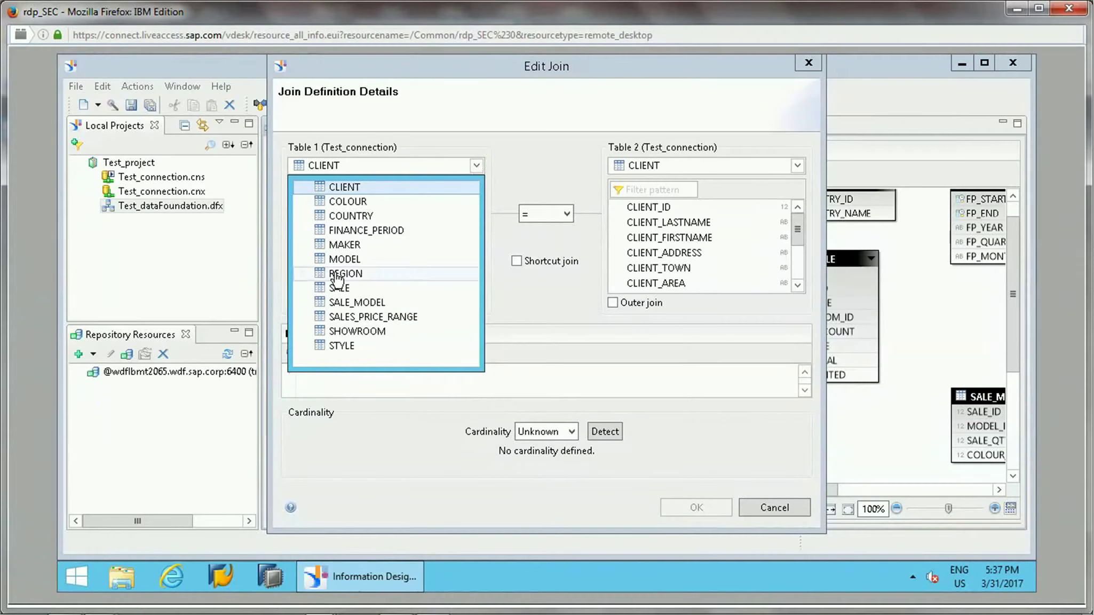
click(344, 259)
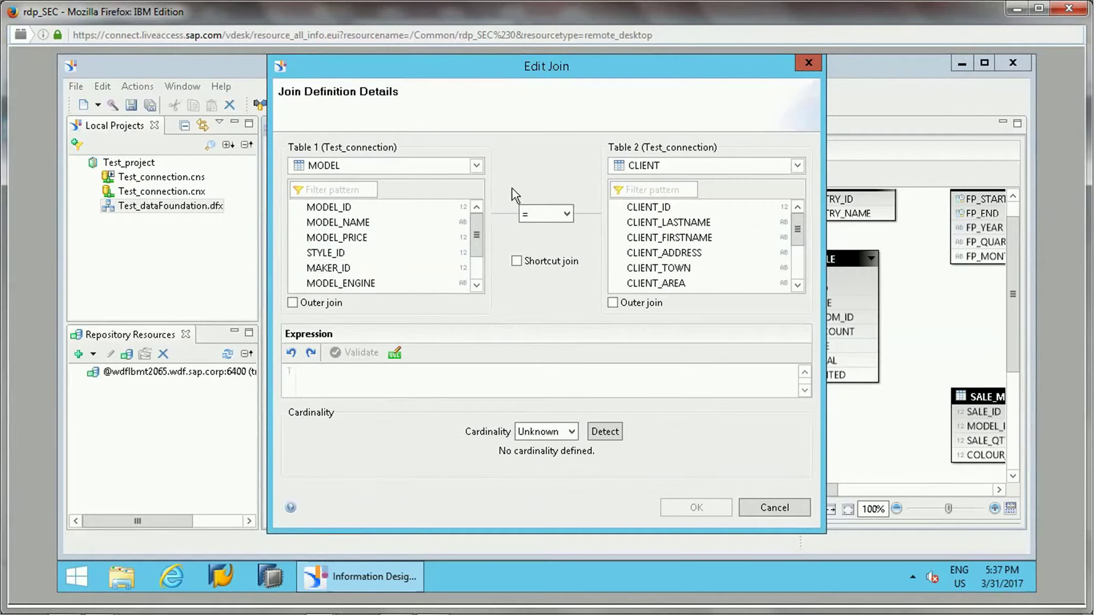
click(344, 212)
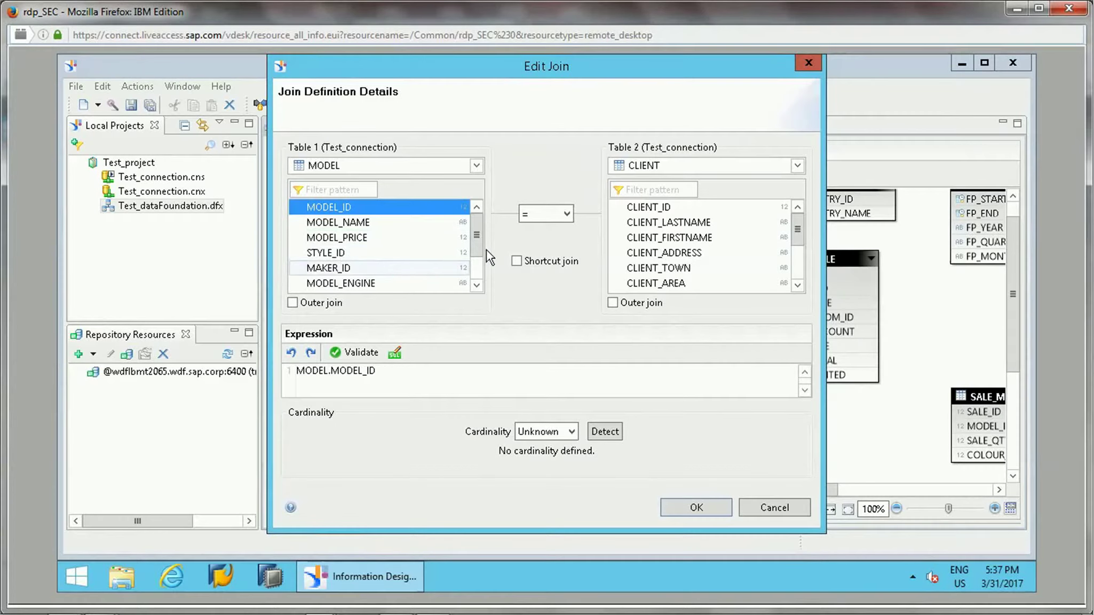
scroll(479, 270, down, 1)
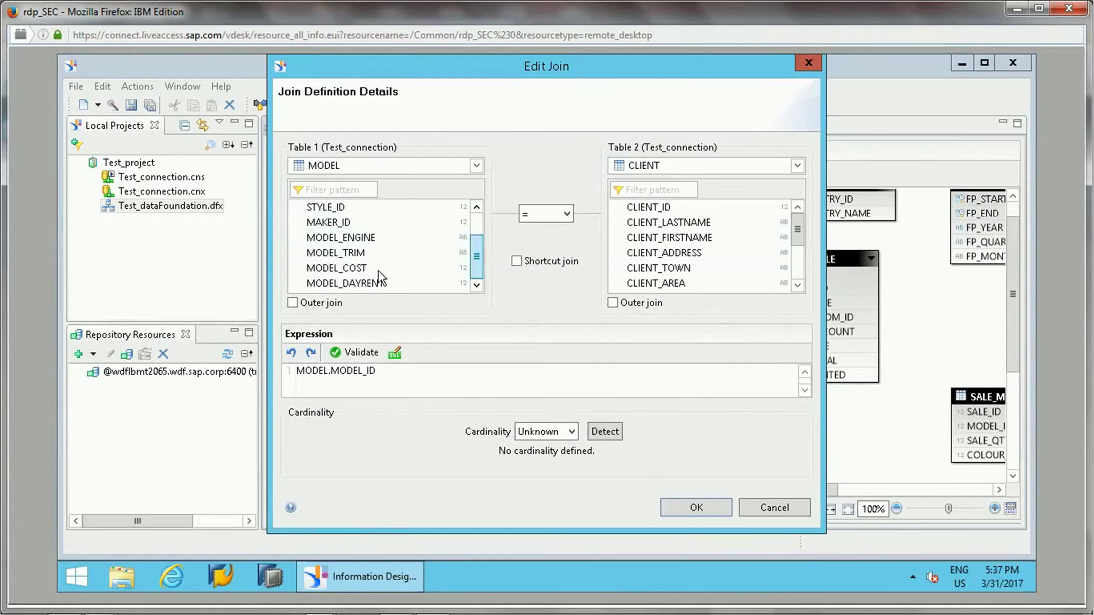
click(353, 207)
click(670, 168)
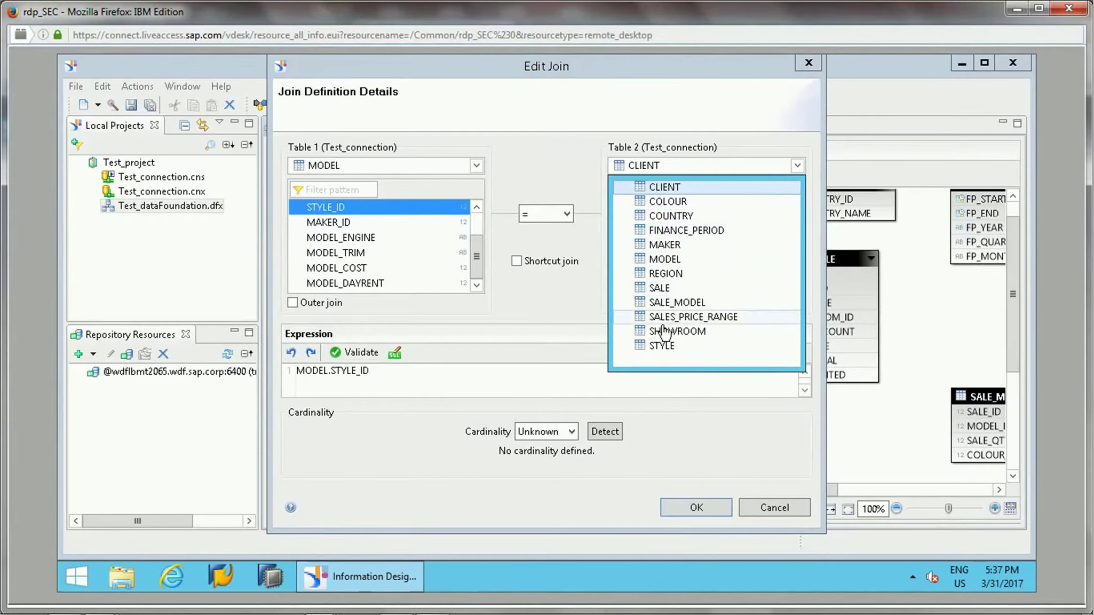
click(661, 345)
click(646, 209)
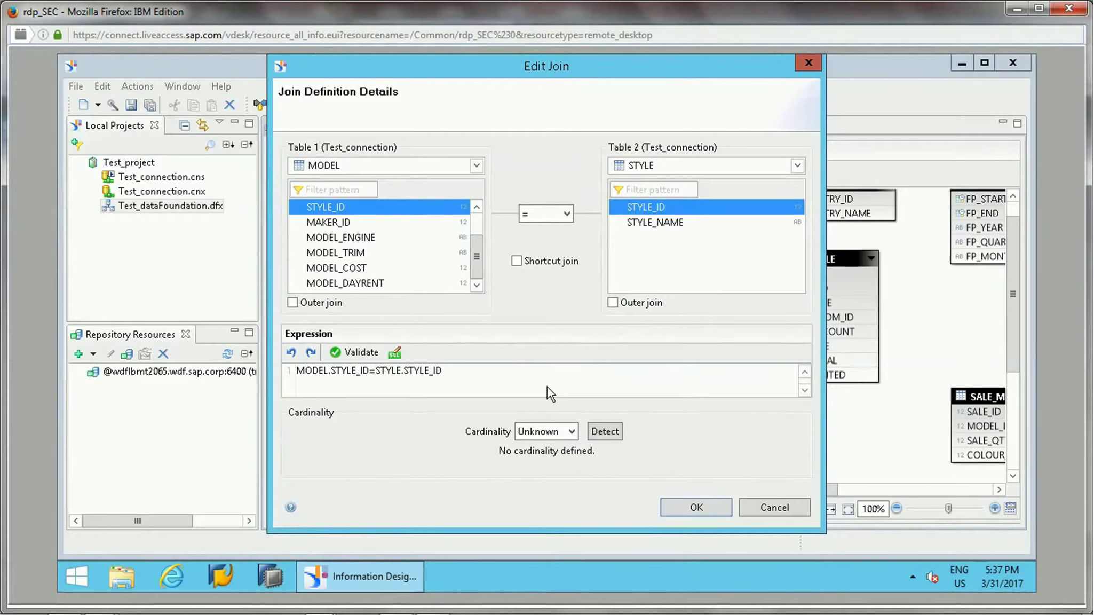
click(604, 431)
click(696, 507)
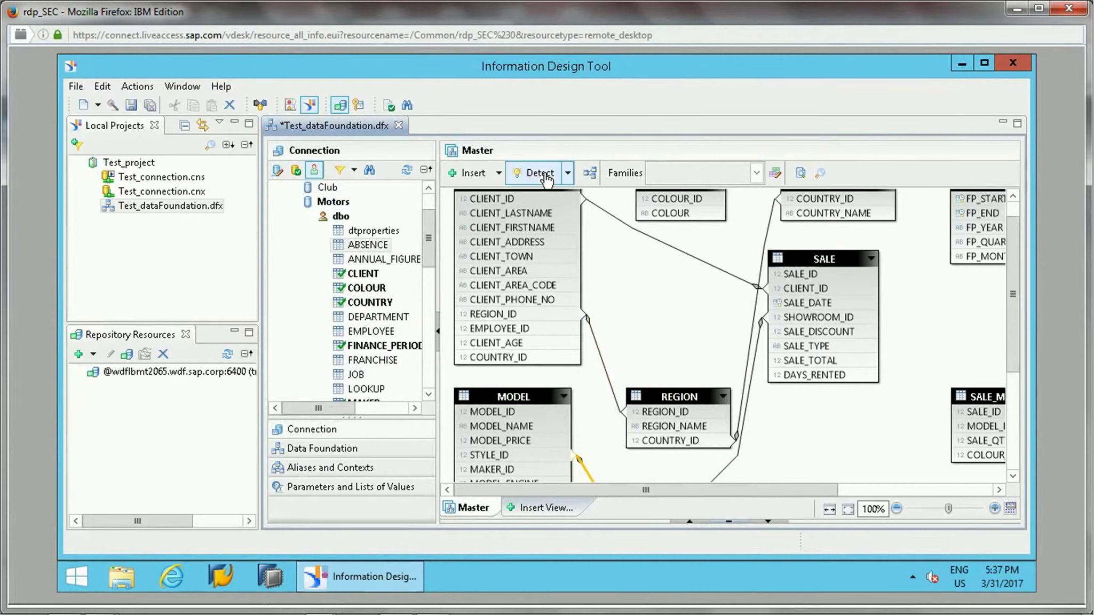
Insert a join from MODEL.MAKER_ID to MAKER.MAKER_ID with its cardinality detected automatically.
click(718, 264)
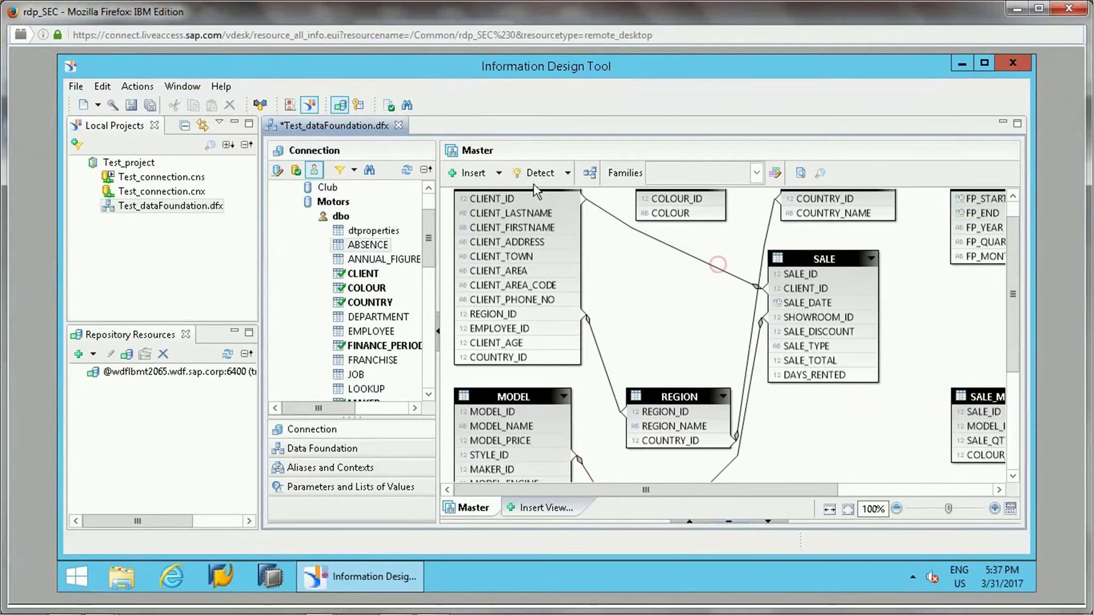
click(498, 172)
click(496, 270)
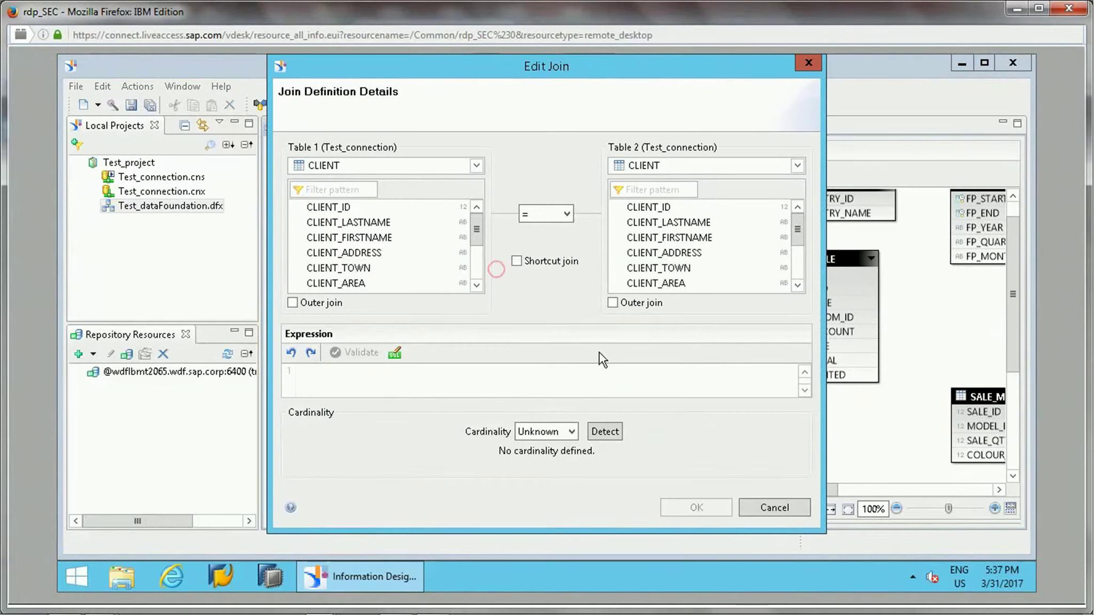
click(474, 165)
click(345, 258)
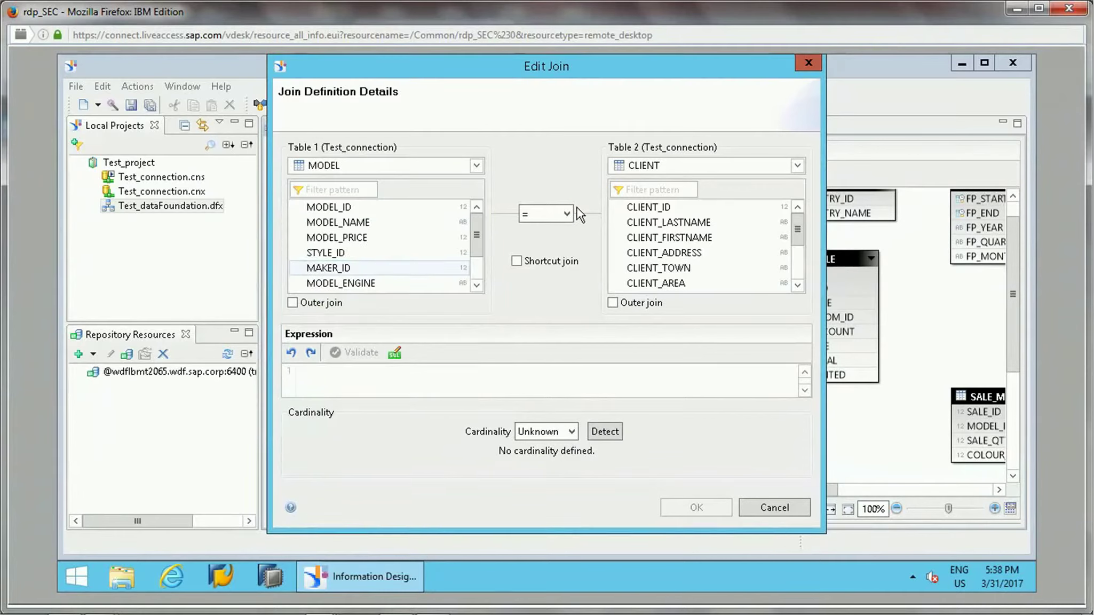
click(347, 252)
click(350, 265)
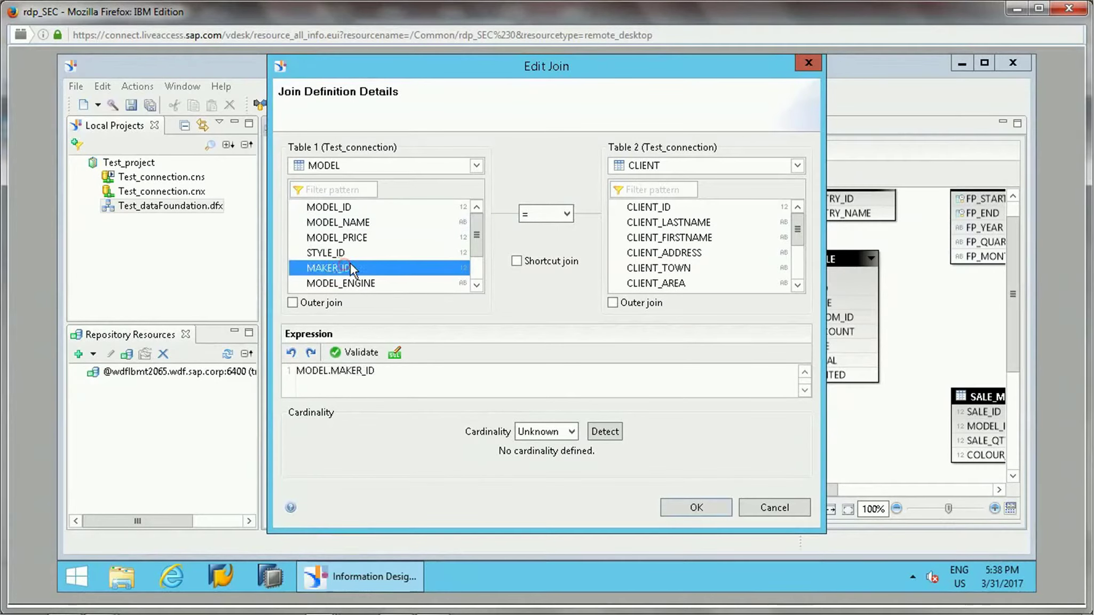
click(661, 165)
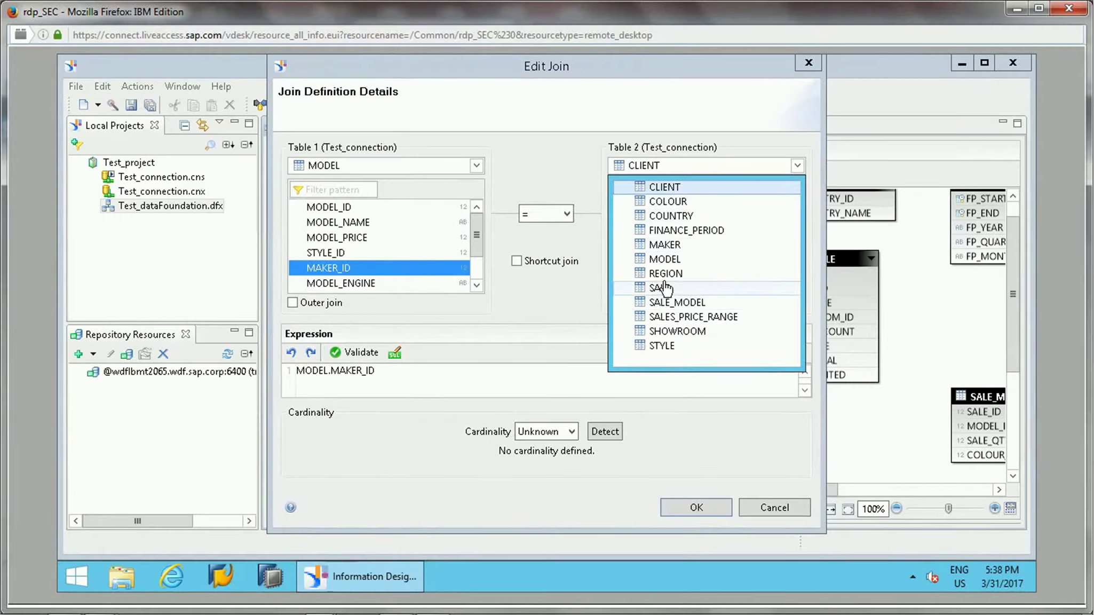
click(664, 245)
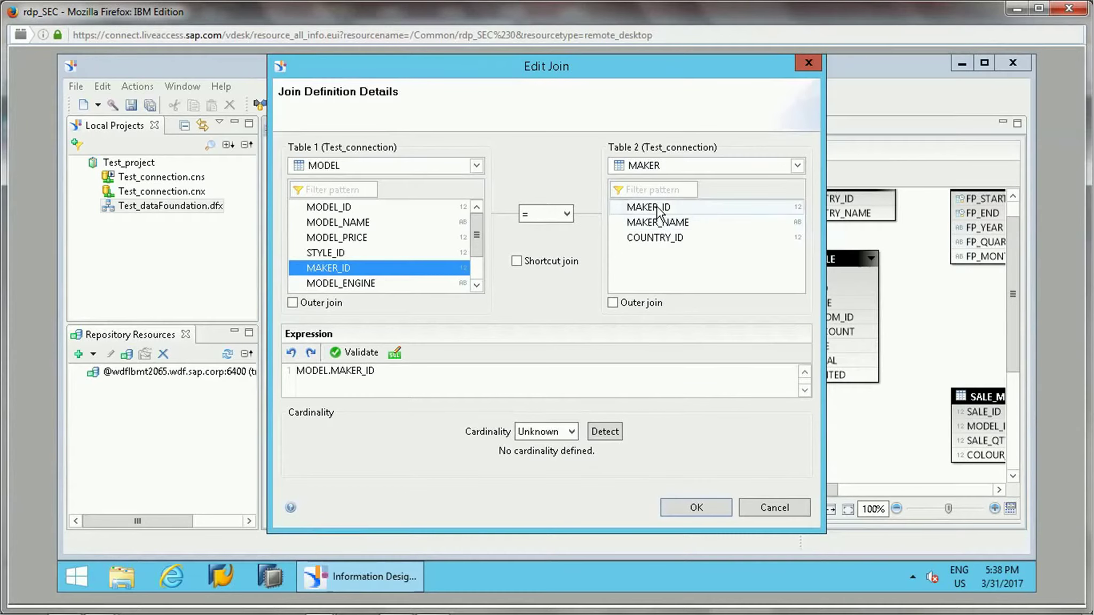
click(657, 207)
click(605, 431)
click(688, 506)
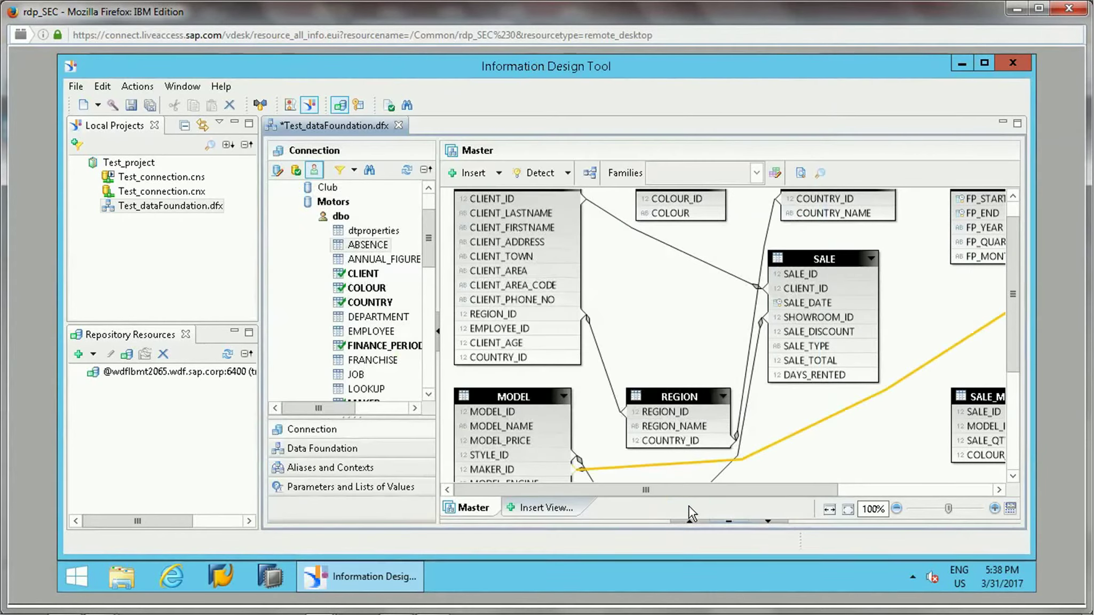
Open the definition of the join between CLIENT and SALE and examine its expression and the available comparison operators.
drag(1012, 343, 1025, 276)
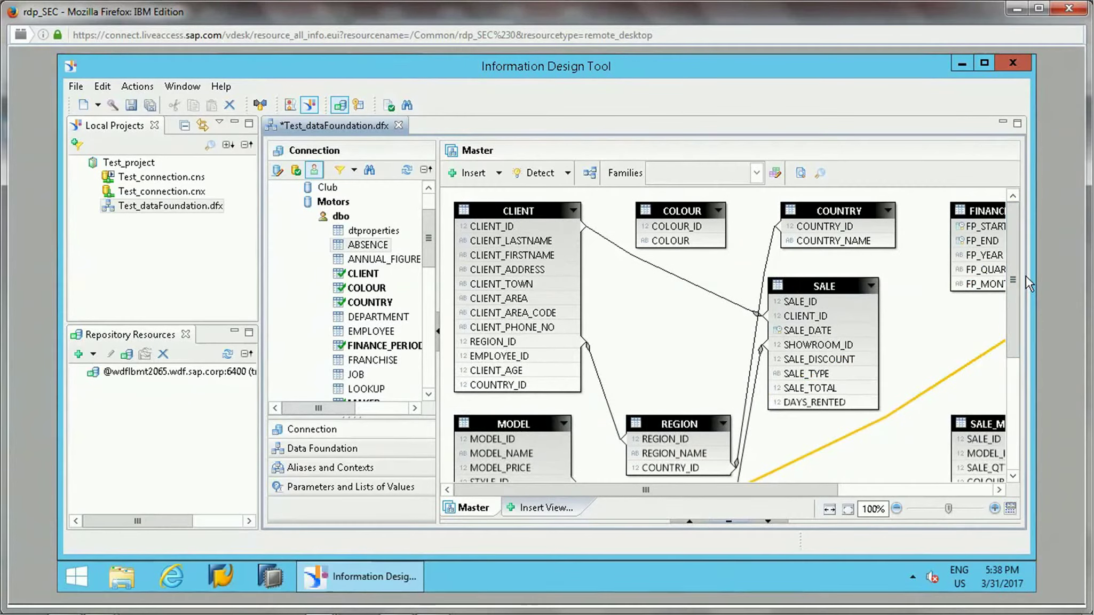
double_click(667, 268)
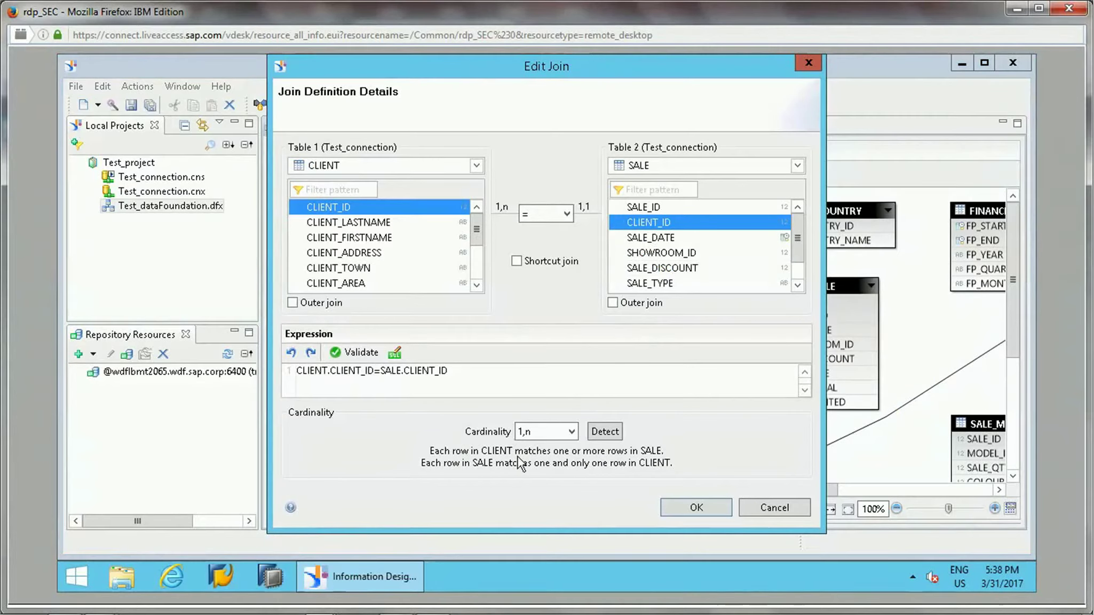
double_click(376, 370)
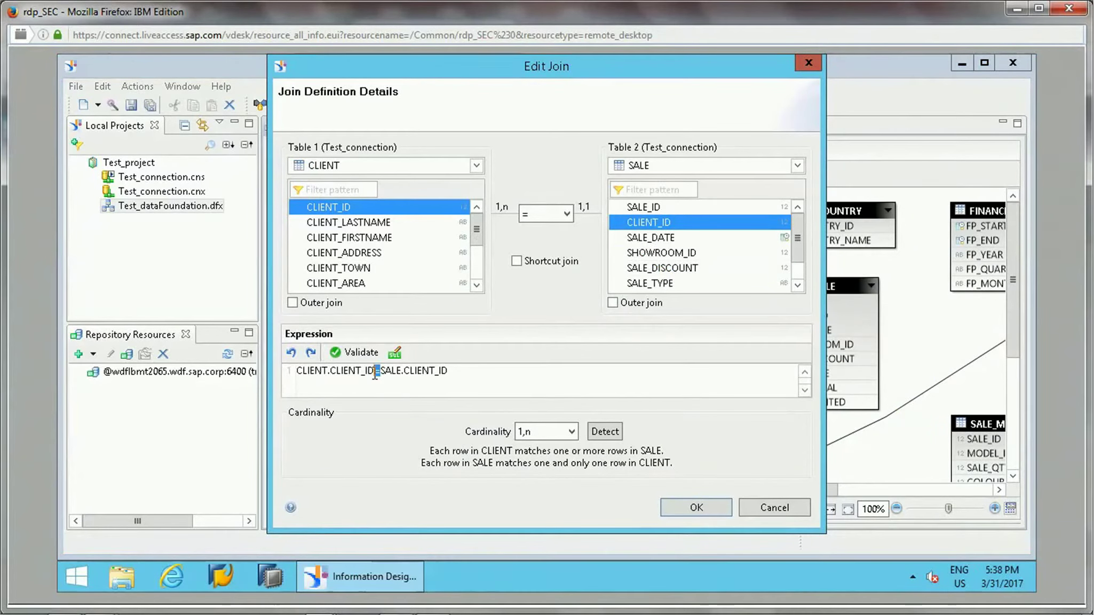
drag(307, 370, 471, 371)
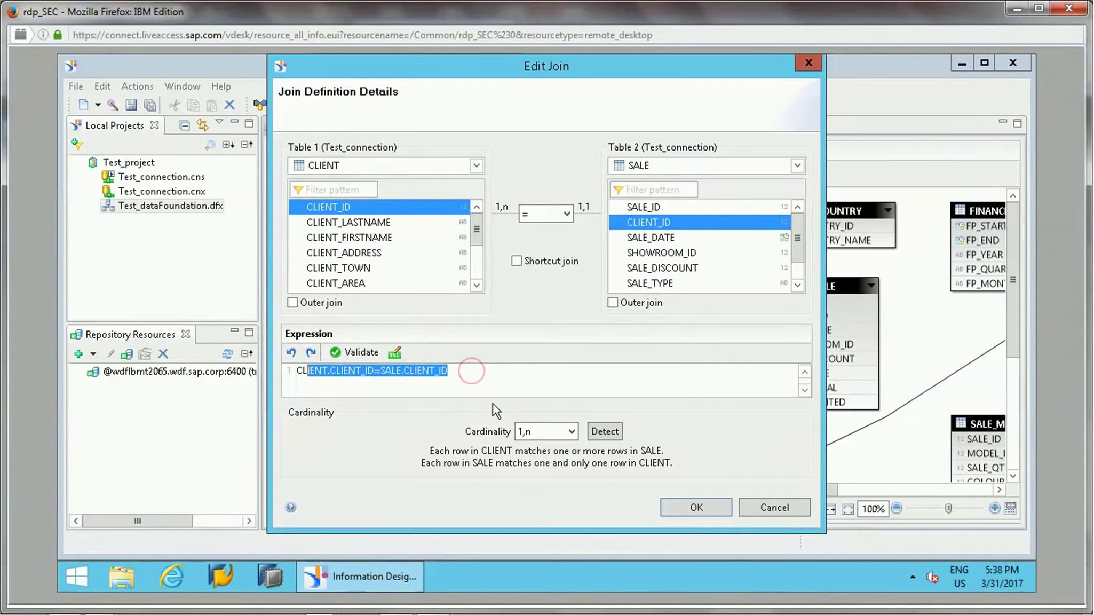
click(566, 213)
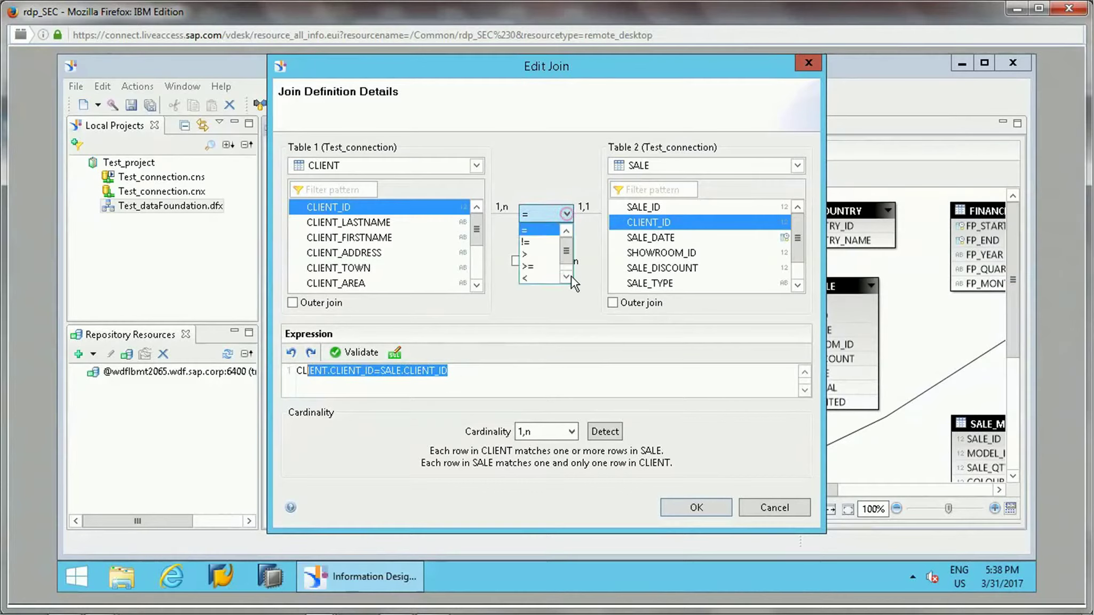
click(590, 235)
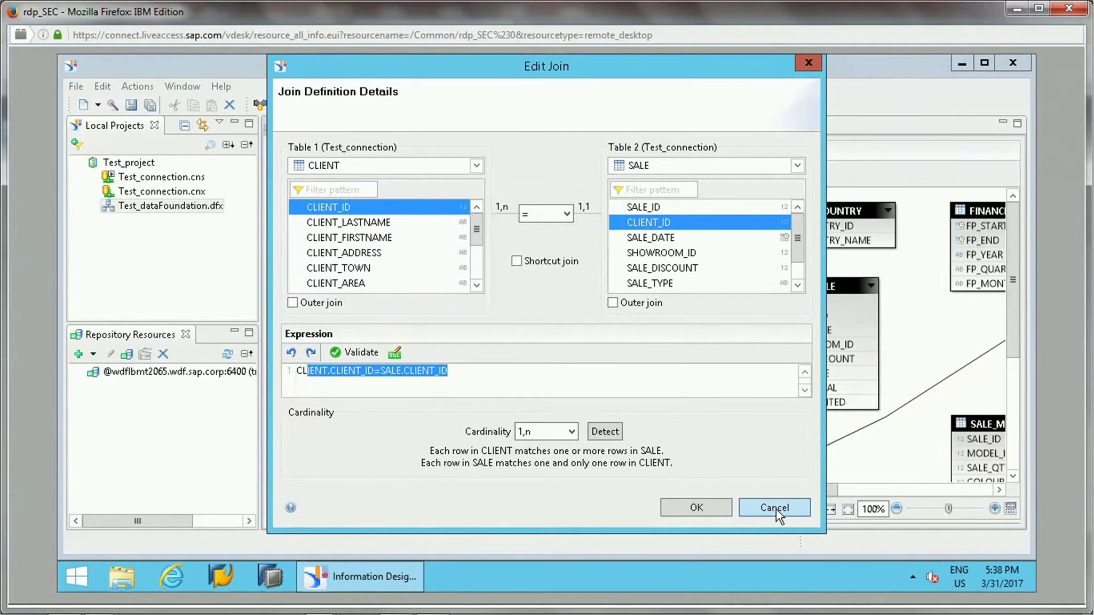
Switch the outer join option on and off for the CLIENT side of the join, leaving it enabled.
click(311, 303)
click(311, 303)
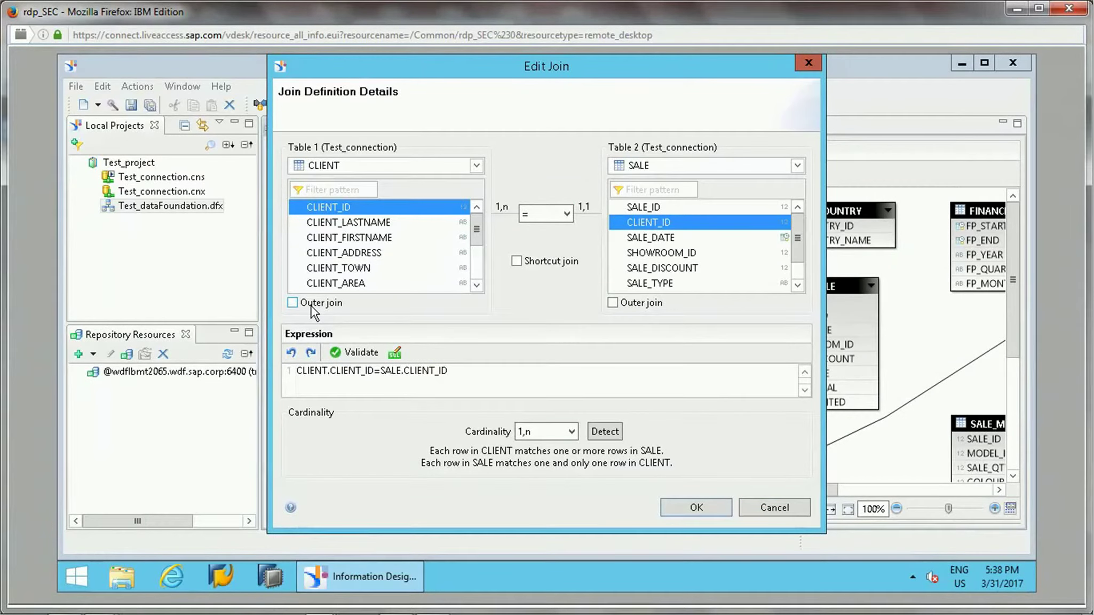
click(311, 305)
click(311, 305)
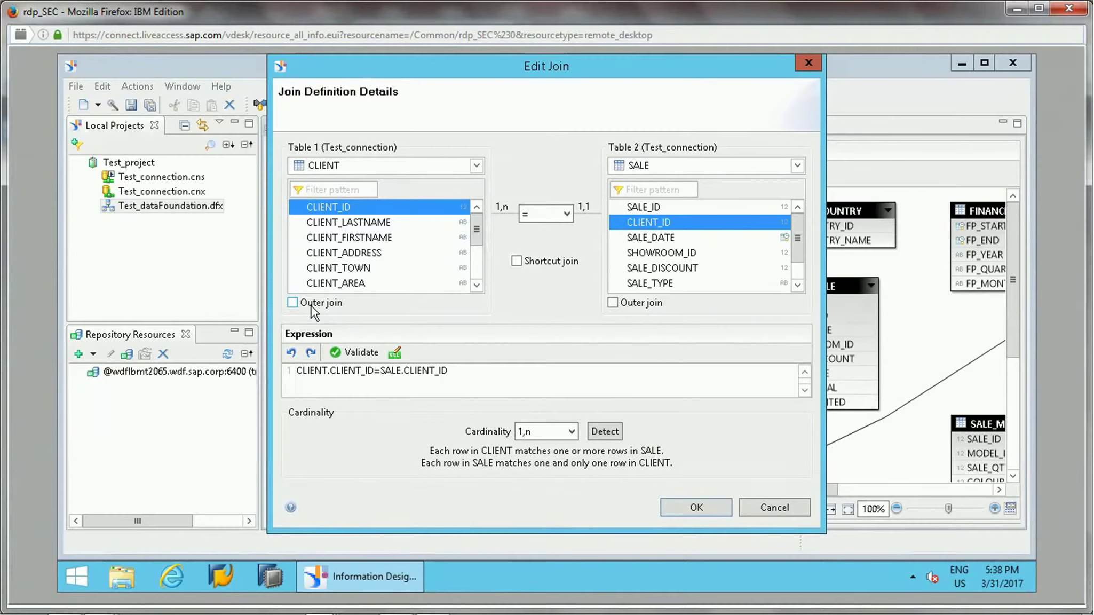
click(311, 304)
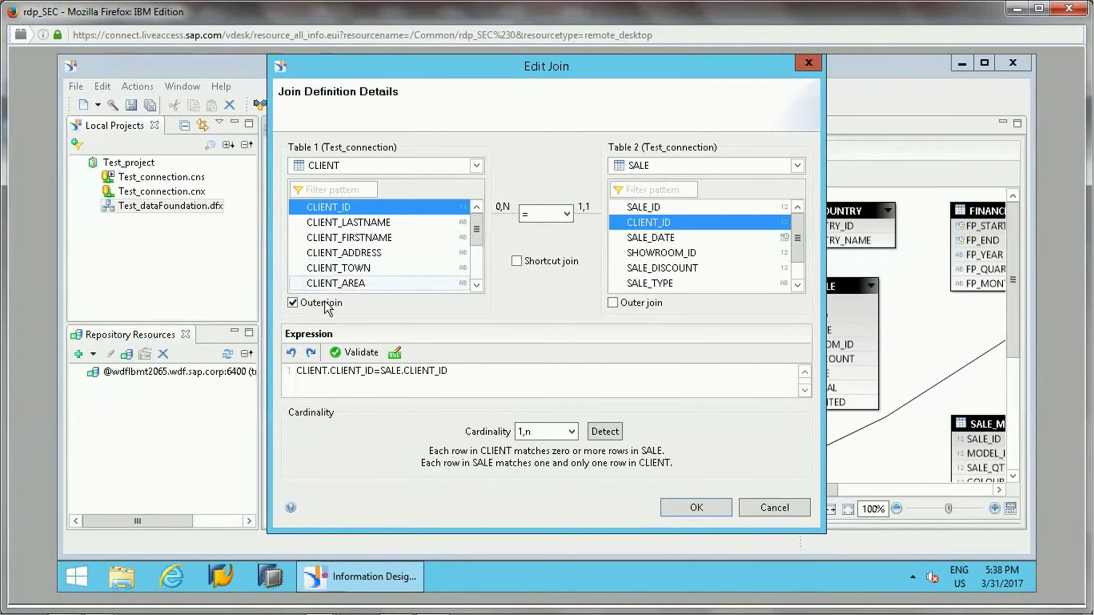
Apply the outer join option on the CLIENT side to the join between CLIENT and SALE.
click(703, 506)
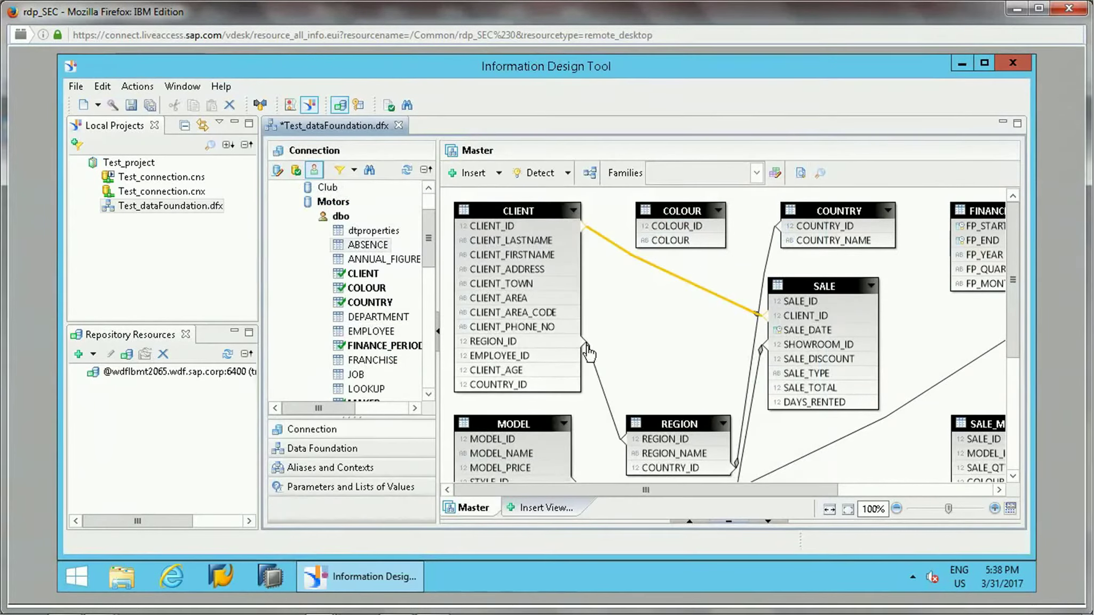
mouse_move(1017, 295)
mouse_down()
mouse_move(1013, 419)
mouse_move(1028, 276)
mouse_up()
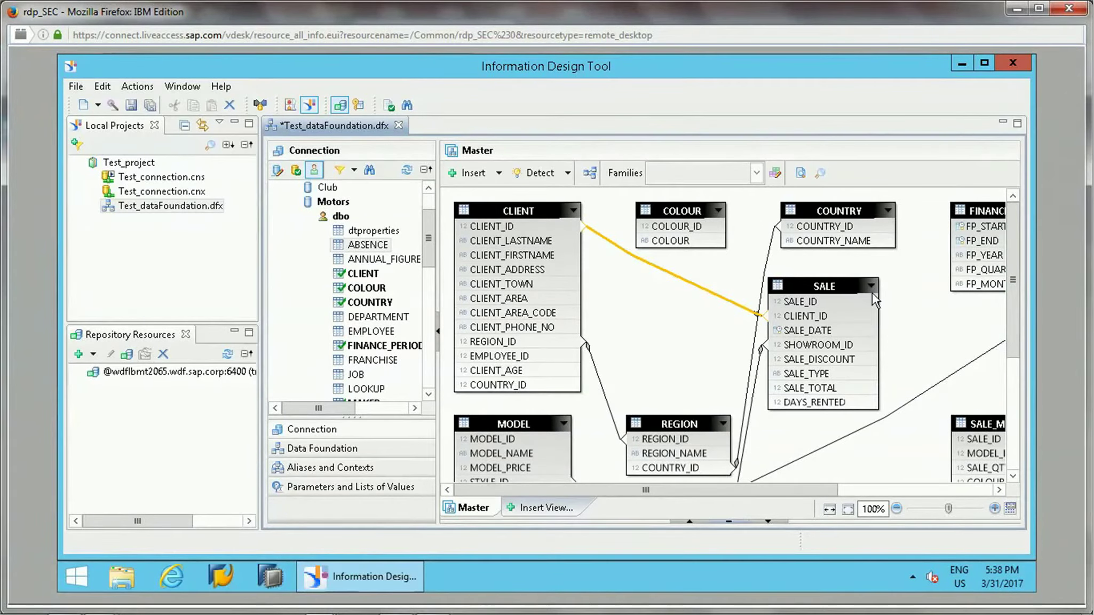
Start a new join from SALE.SALE_DATE with FINANCE_PERIOD as the second table.
click(500, 172)
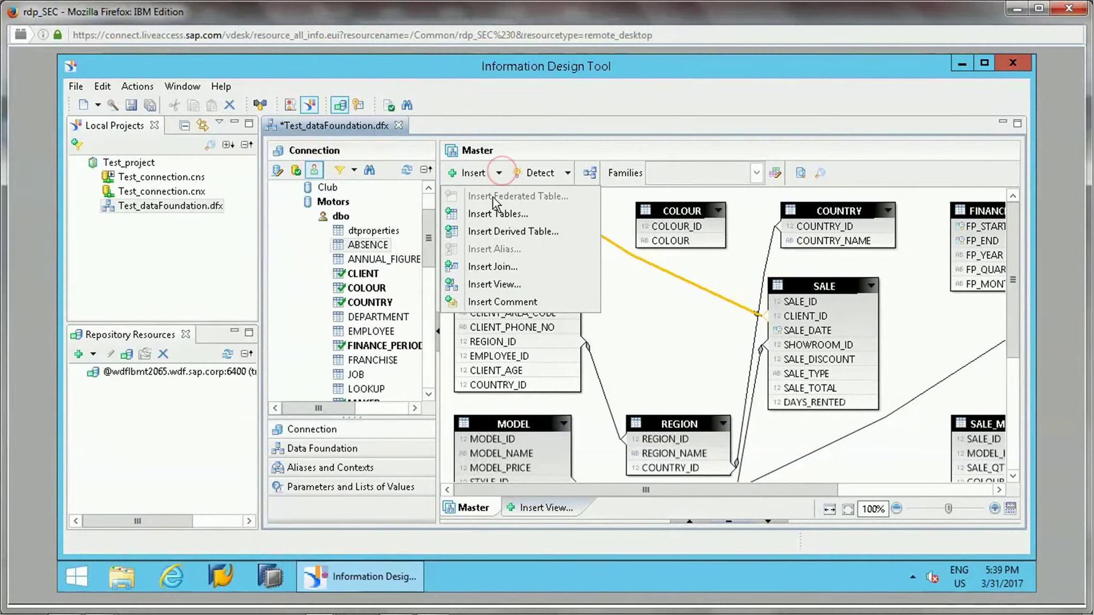
click(491, 268)
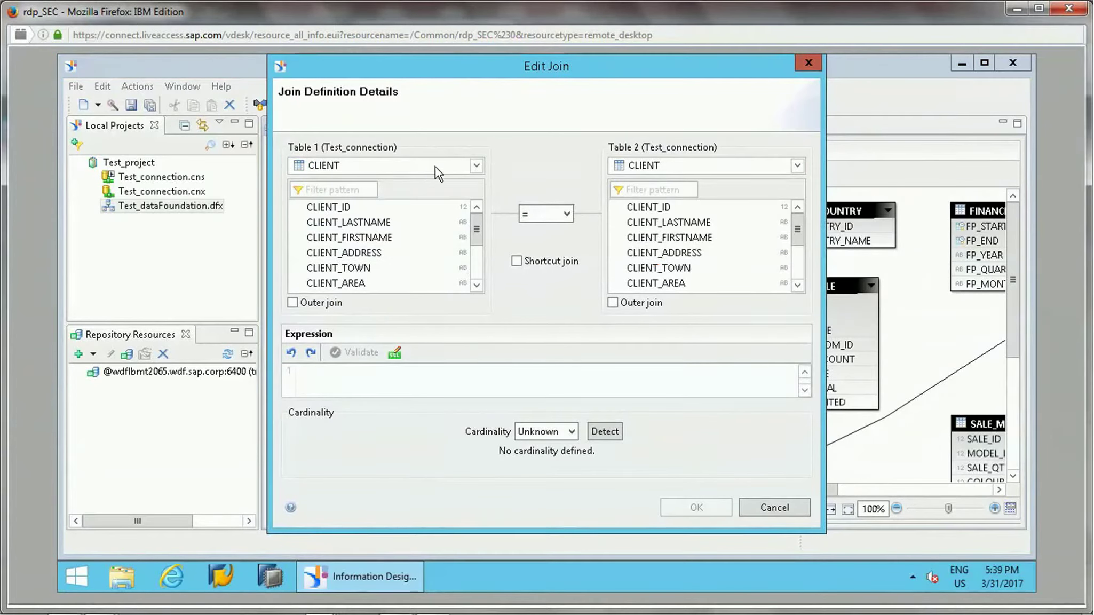
click(451, 166)
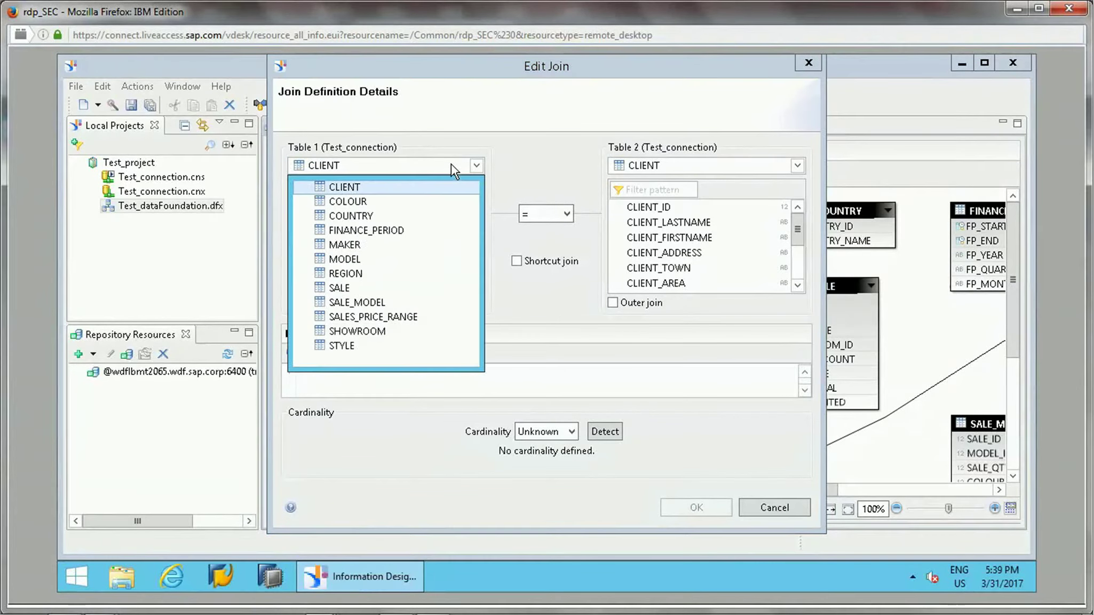
click(348, 288)
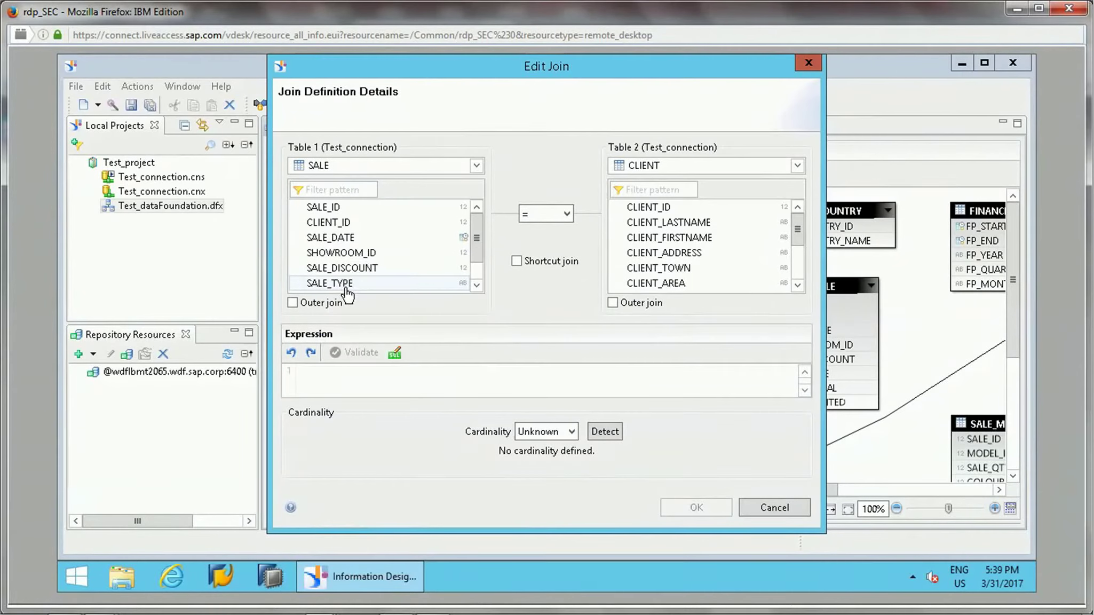
click(348, 238)
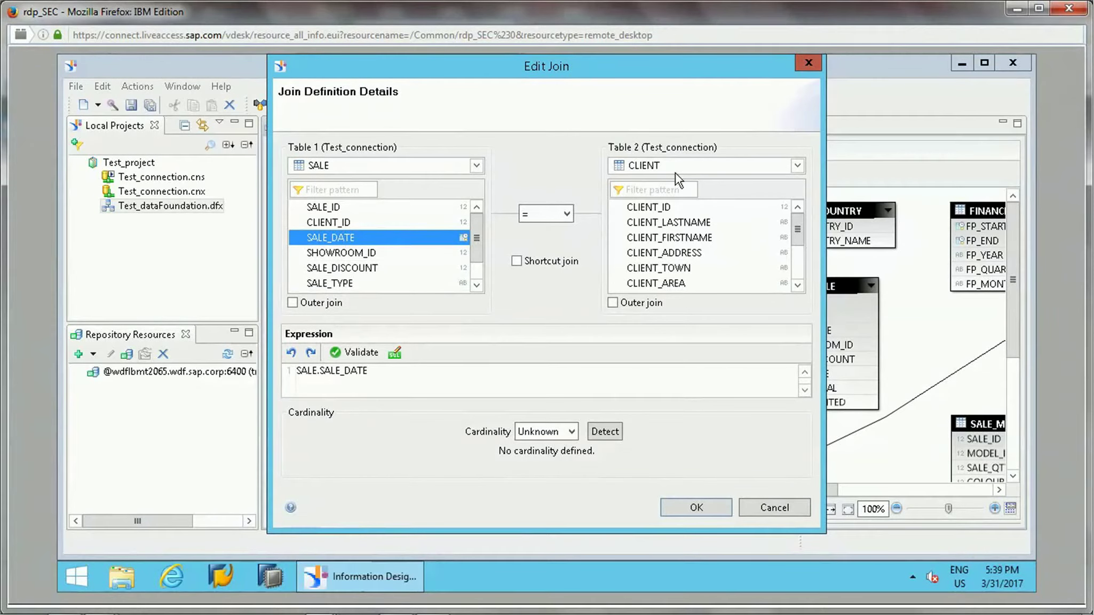
click(740, 166)
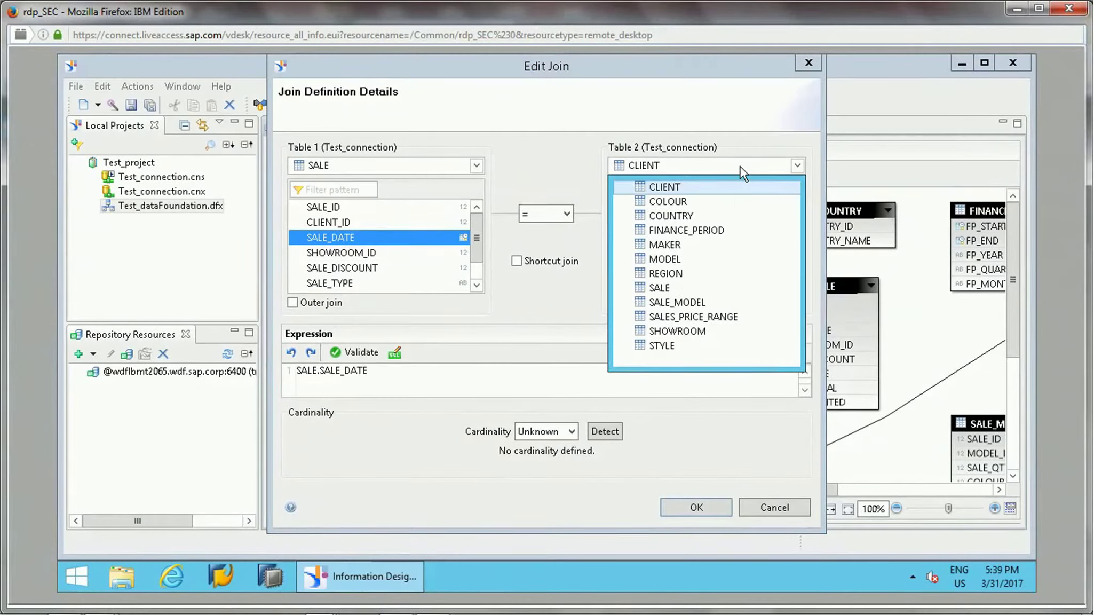
click(704, 237)
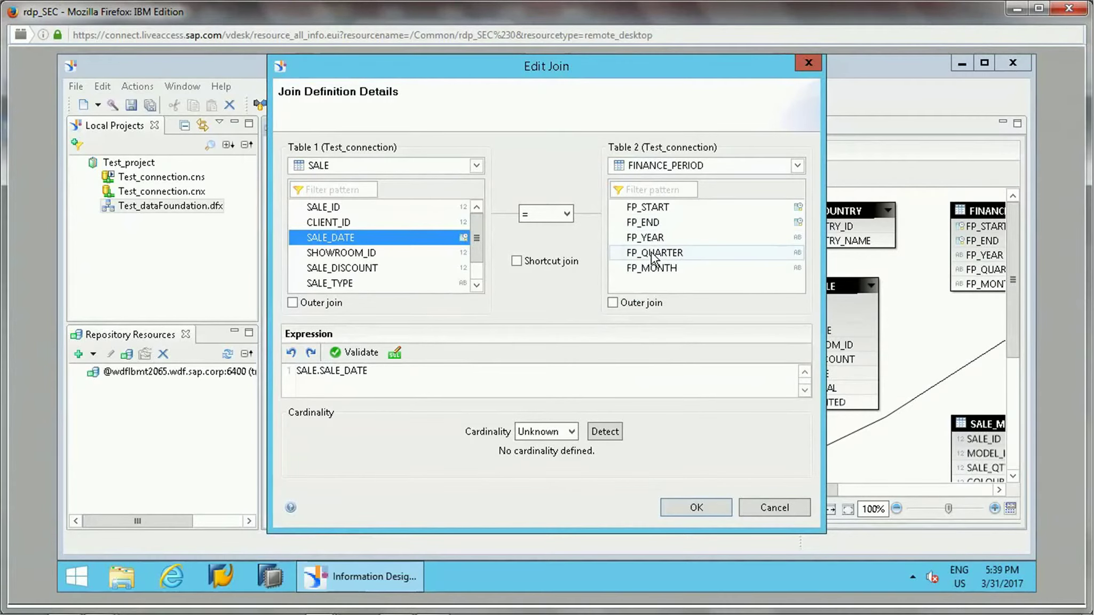
Try to write the join expression by hand as SALE.SALE_DATE between FINANCE_PERIOD.FP_START and a second column.
click(417, 374)
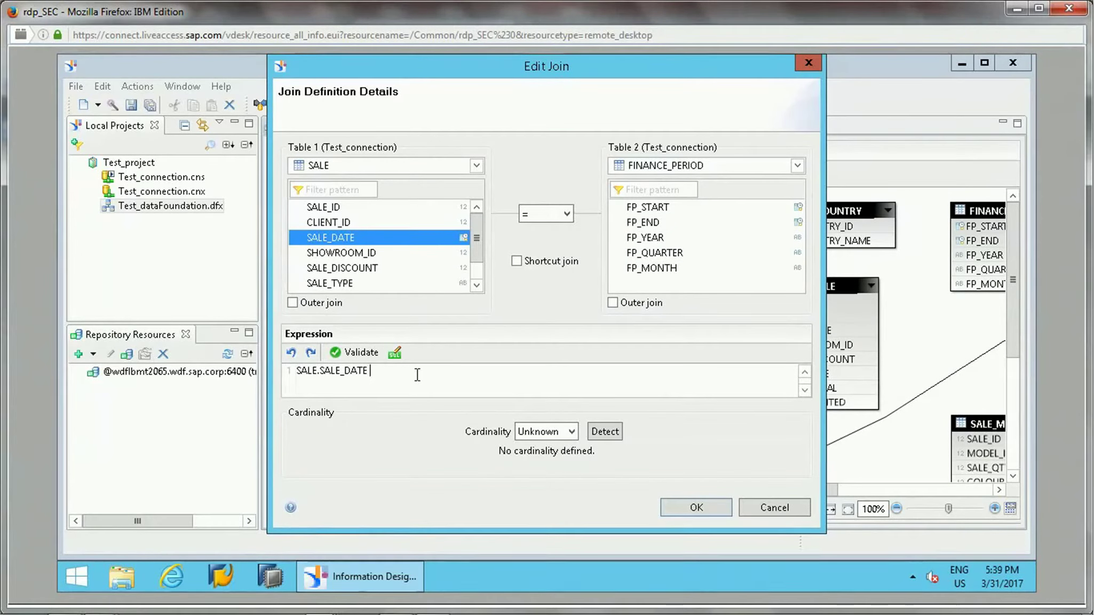
text(between)
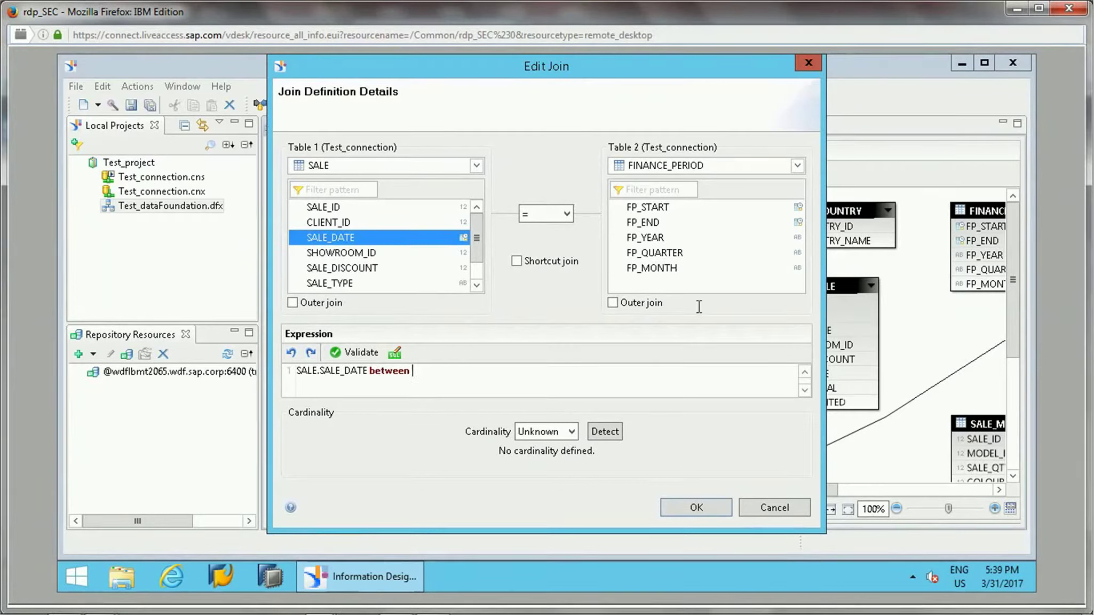
click(666, 210)
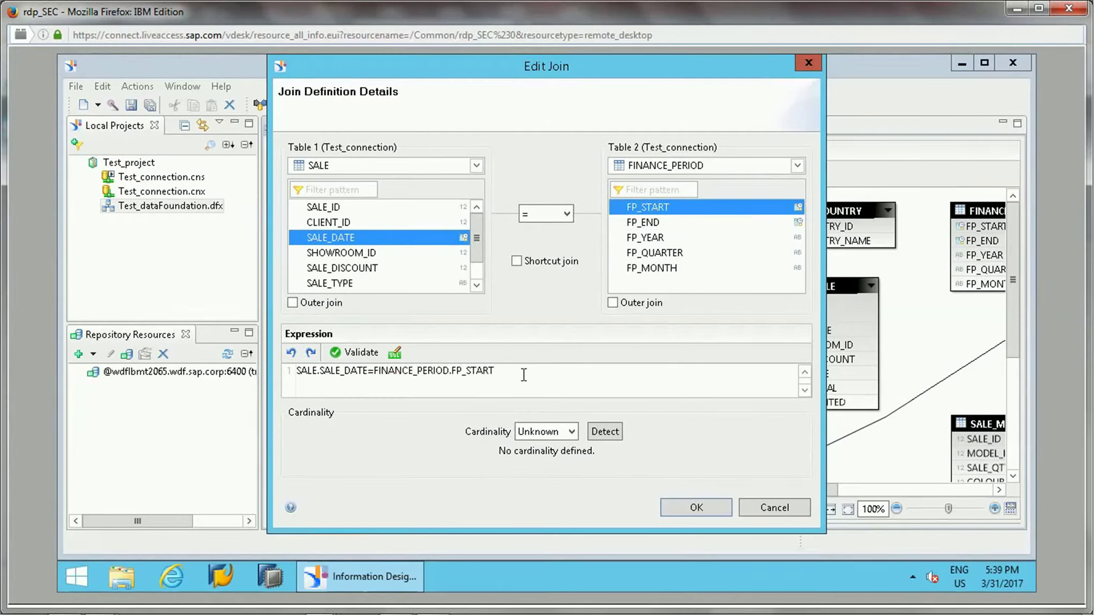
text(and)
click(637, 223)
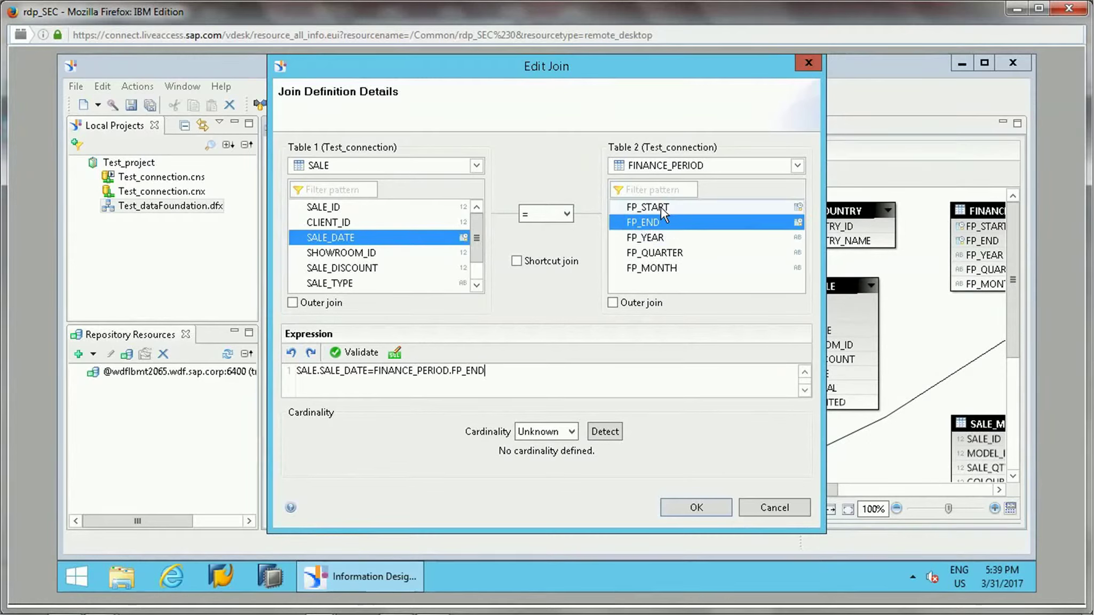
click(661, 207)
click(535, 371)
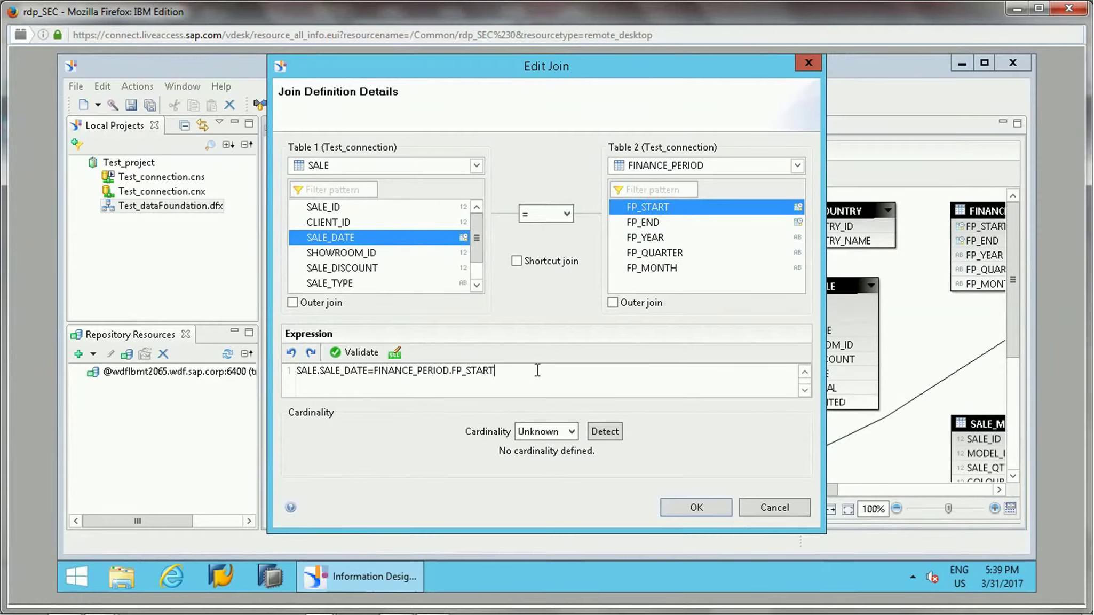
click(373, 369)
key(BackSpace)
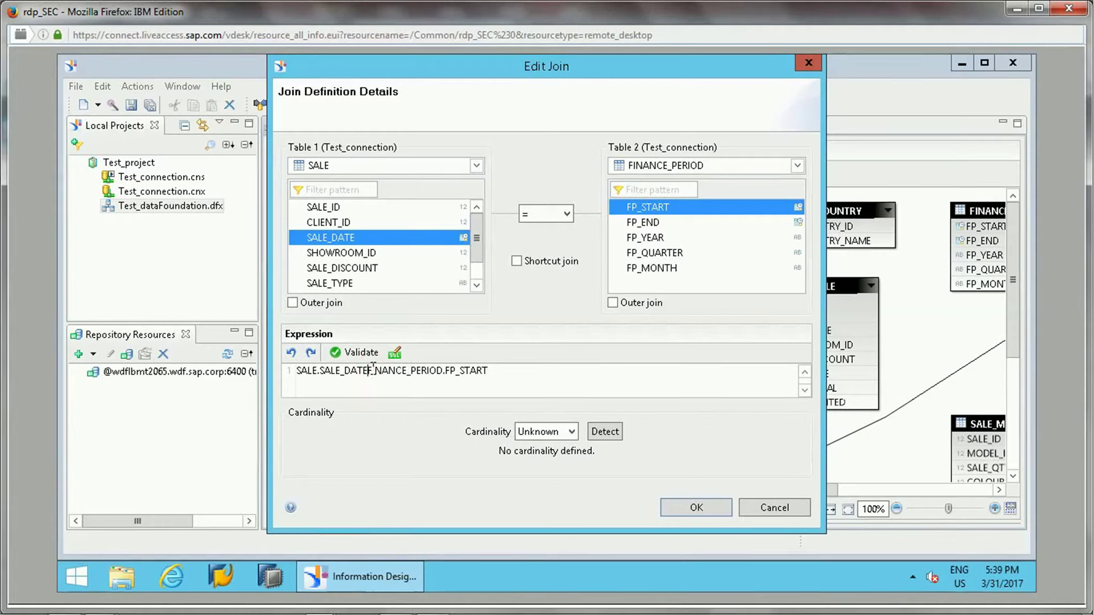
text(between)
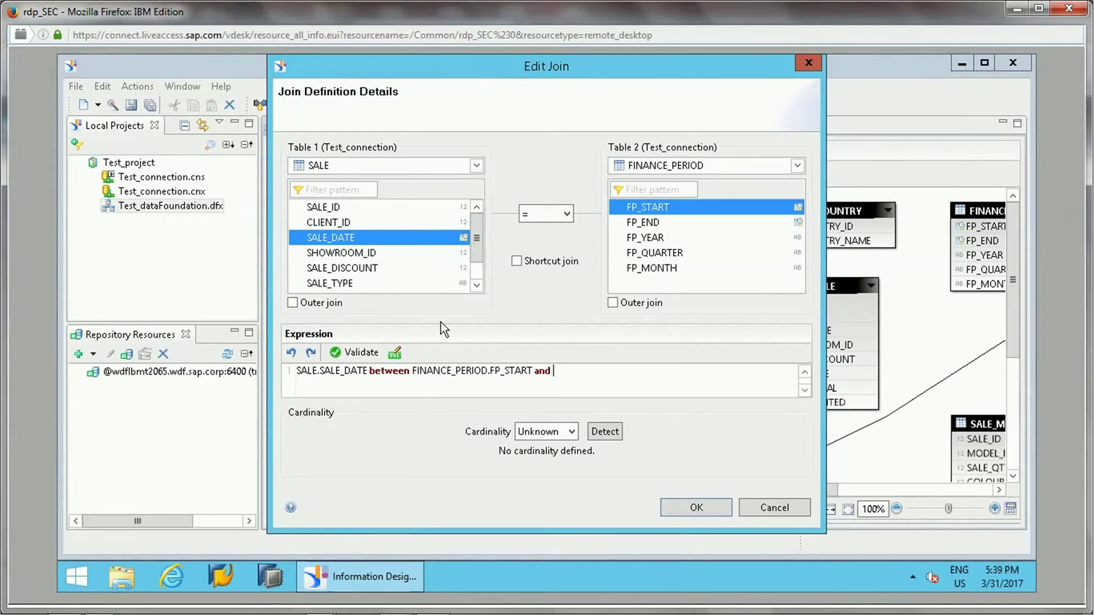
Pick FP_END in FINANCE_PERIOD for the join and mark it as a shortcut join.
click(654, 226)
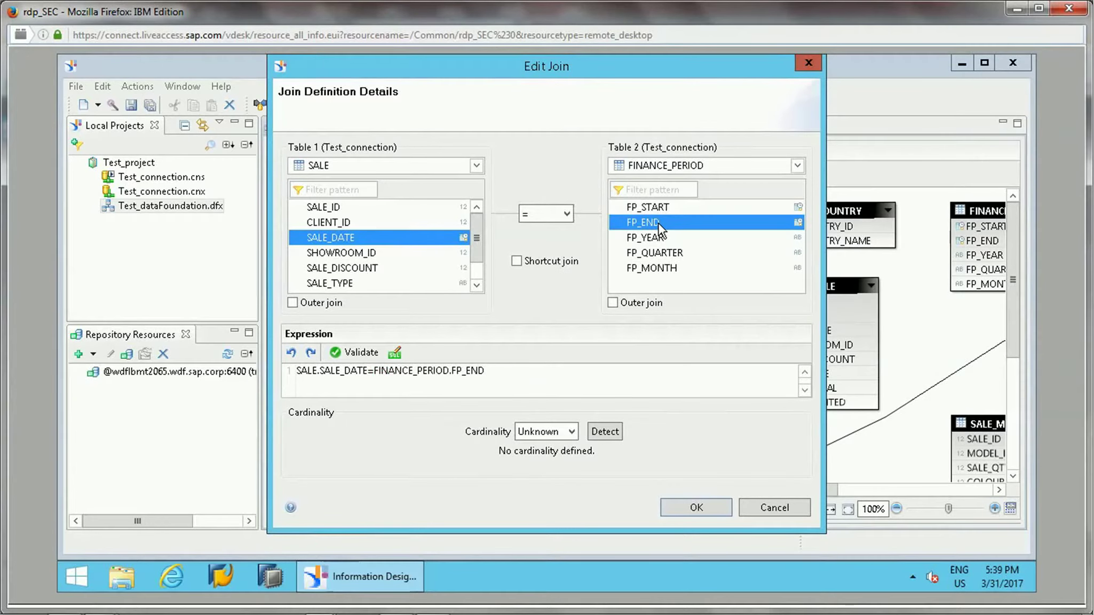
click(545, 257)
Try replacing the equals sign before FINANCE_PERIOD.FP_END with between, remove that text again and check the comparison operators.
click(376, 371)
key(BackSpace)
text(b)
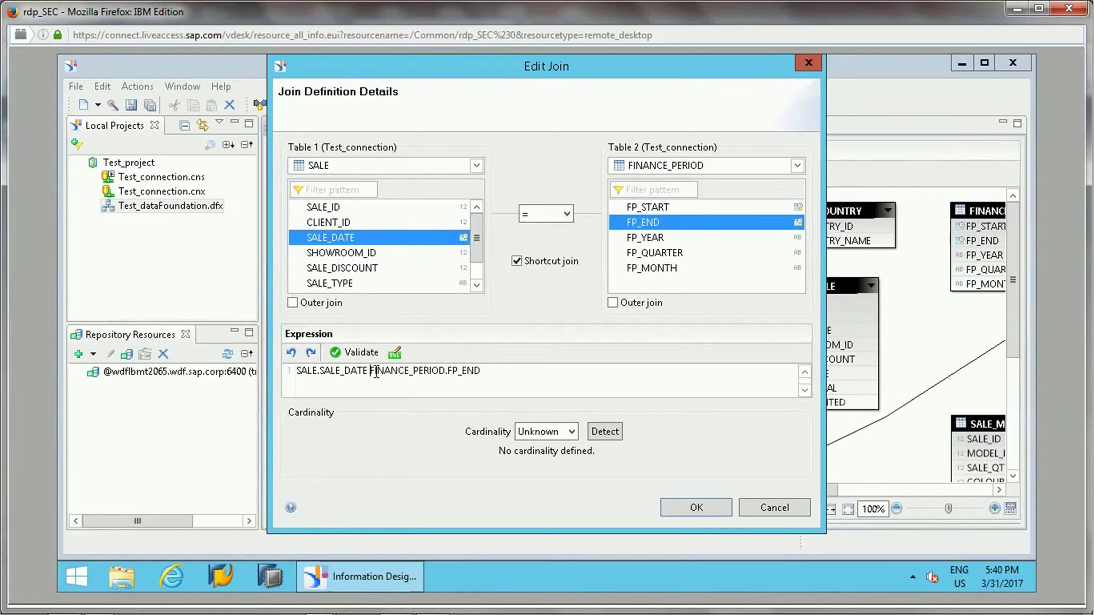
text(etween)
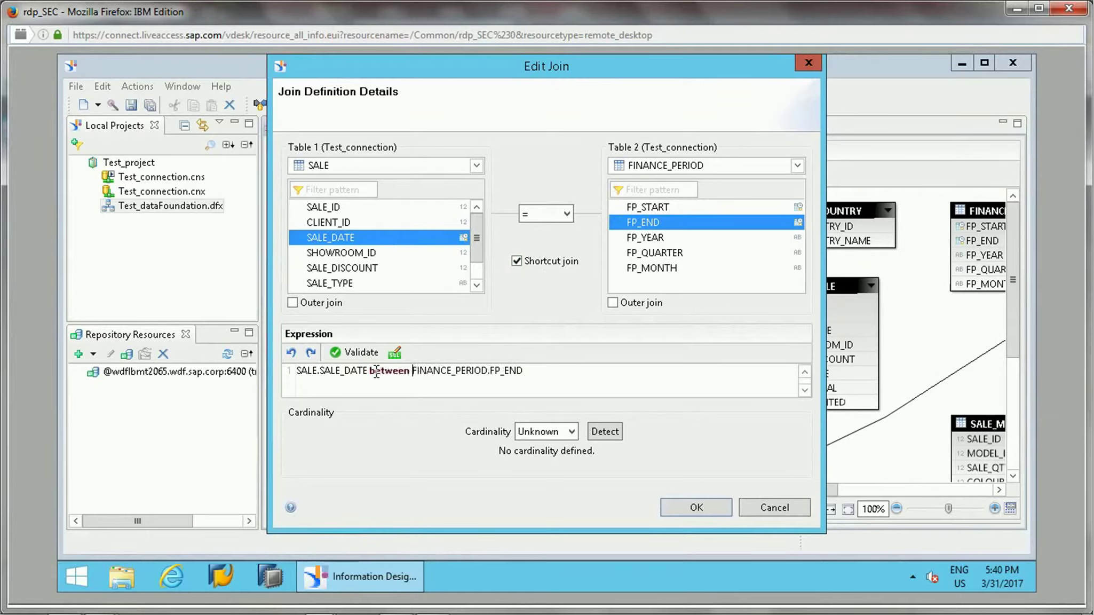
key(BackSpace)
key(BackSpace)
key(BackSpace)
key(BackSpace)
key(BackSpace)
key(BackSpace)
key(BackSpace)
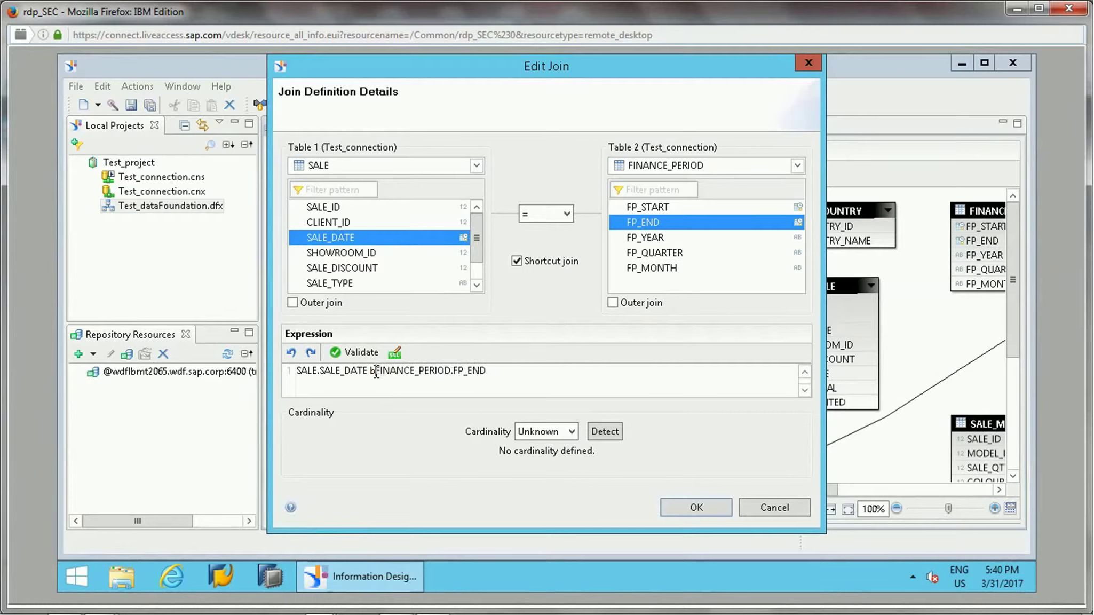
click(564, 213)
click(564, 213)
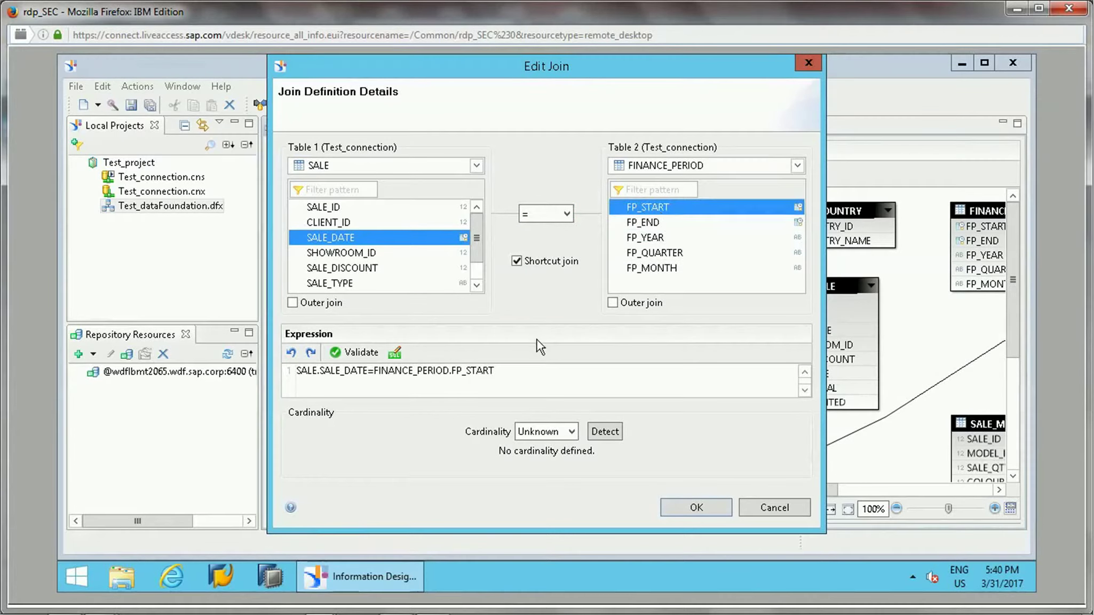
Combine FP_START and FP_END in the join so SALE.SALE_DATE is matched BETWEEN them, and validate the expression.
ctrl+click(650, 223)
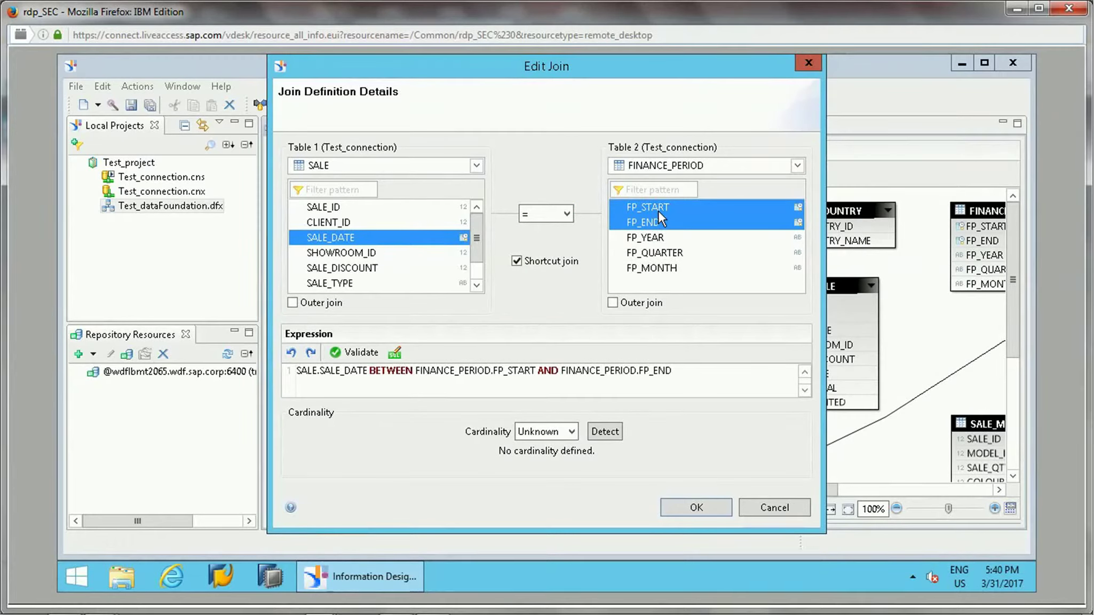
click(356, 353)
click(638, 318)
click(507, 370)
Detect the cardinality of the shortcut join between SALE and FINANCE_PERIOD automatically and insert the join.
click(606, 434)
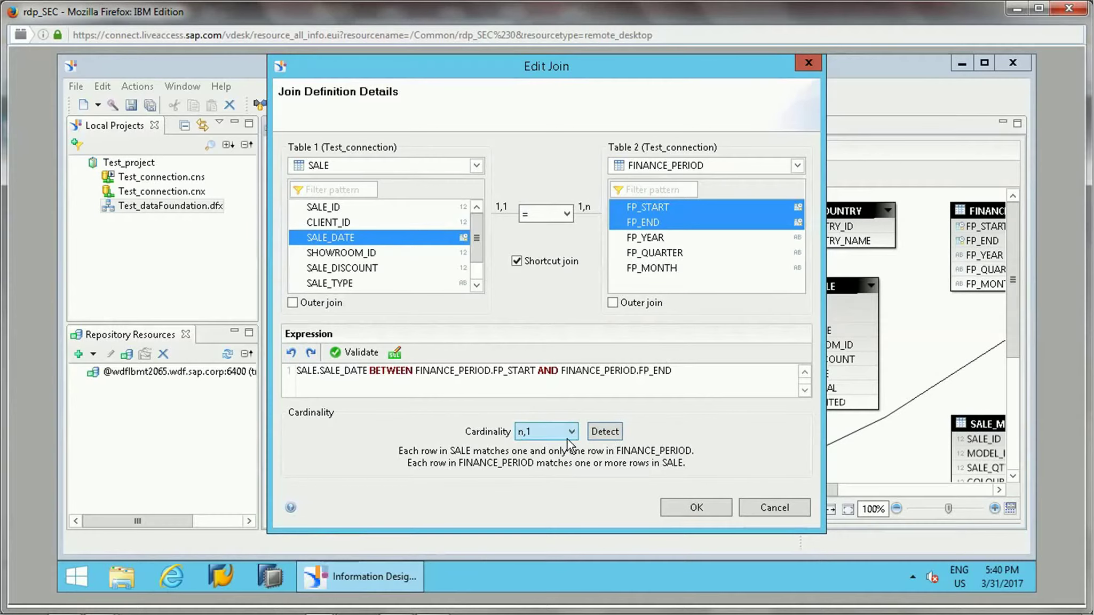
click(709, 510)
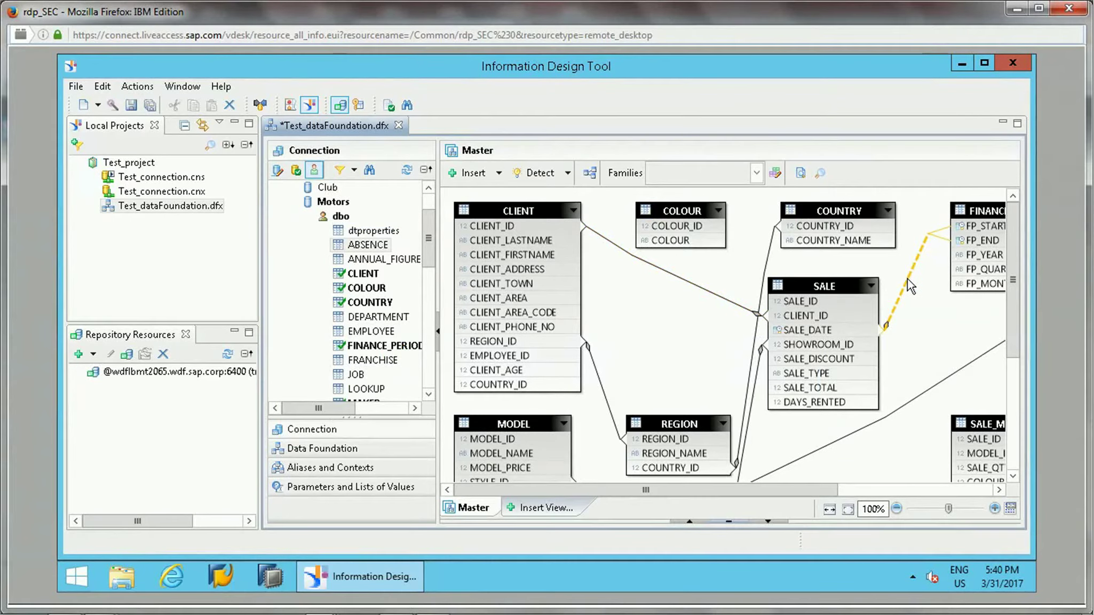
Compare the new SALE to FINANCE_PERIOD shortcut join with a regular join in the Master diagram.
mouse_move(907, 278)
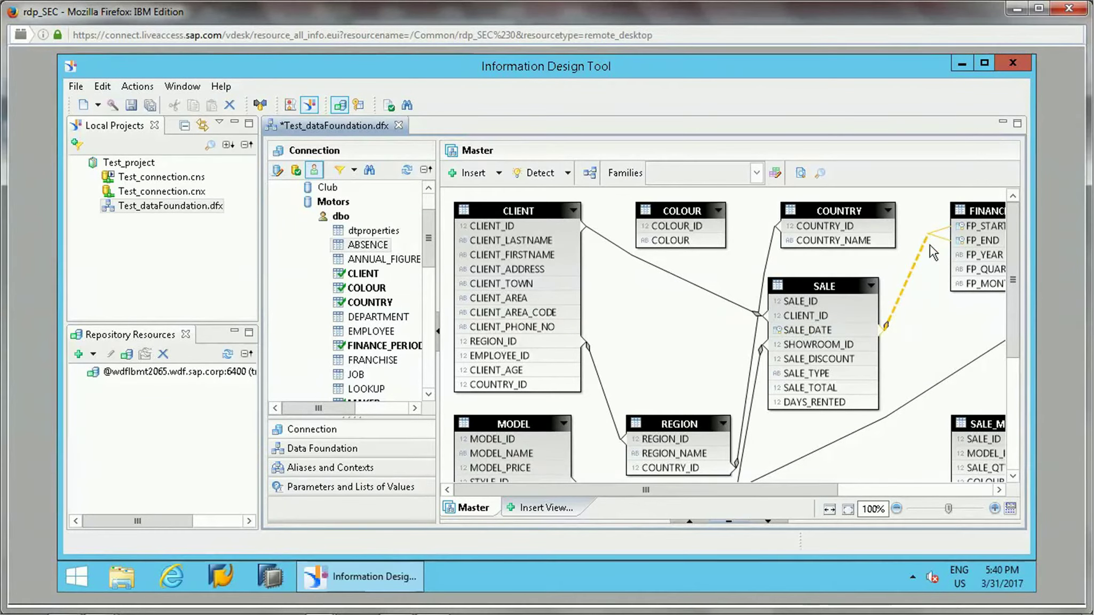
click(883, 426)
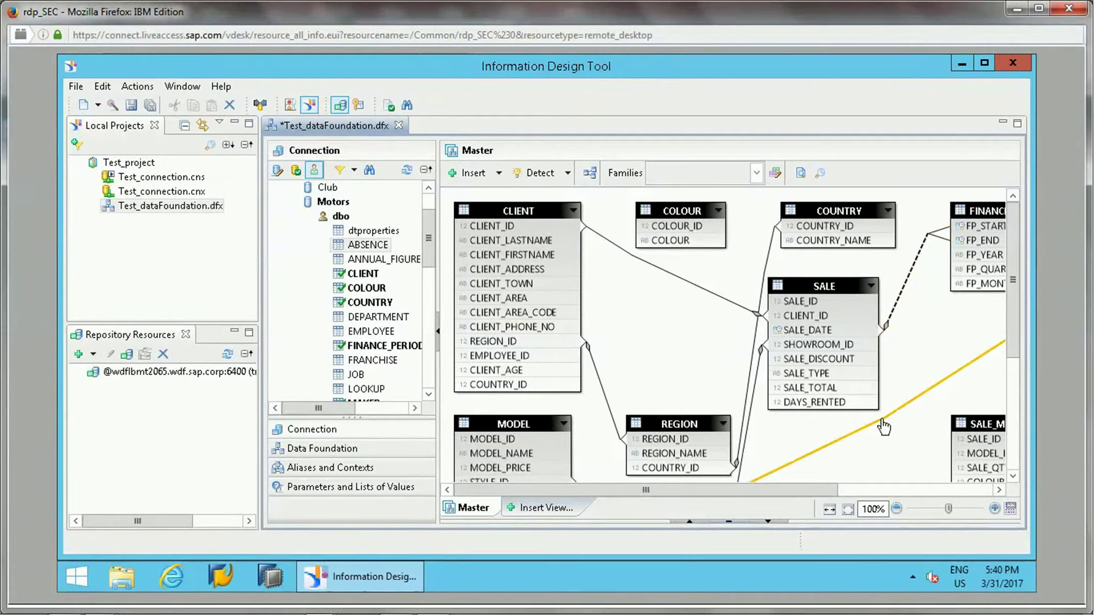
click(902, 298)
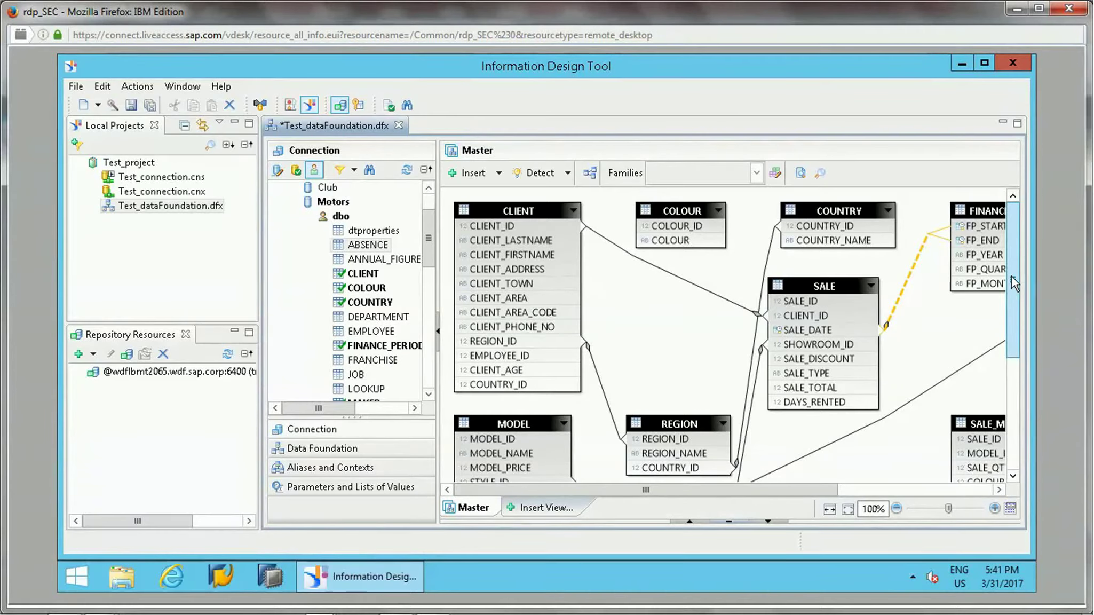
drag(1013, 288, 1011, 302)
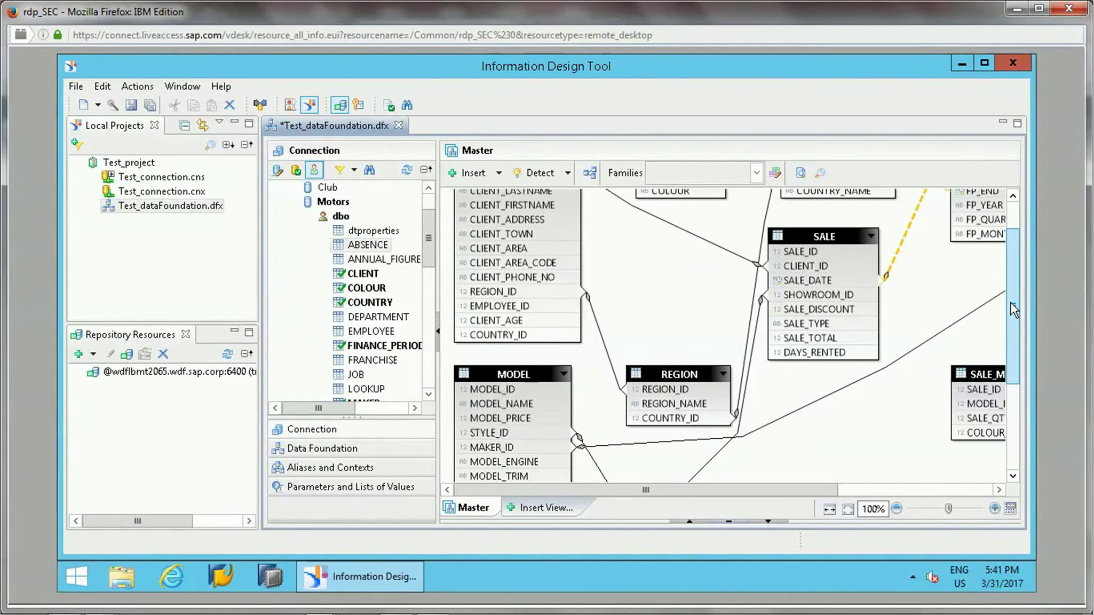
Examine which actions and insertable objects, such as alias and derived tables, are available for the SALE table.
click(797, 234)
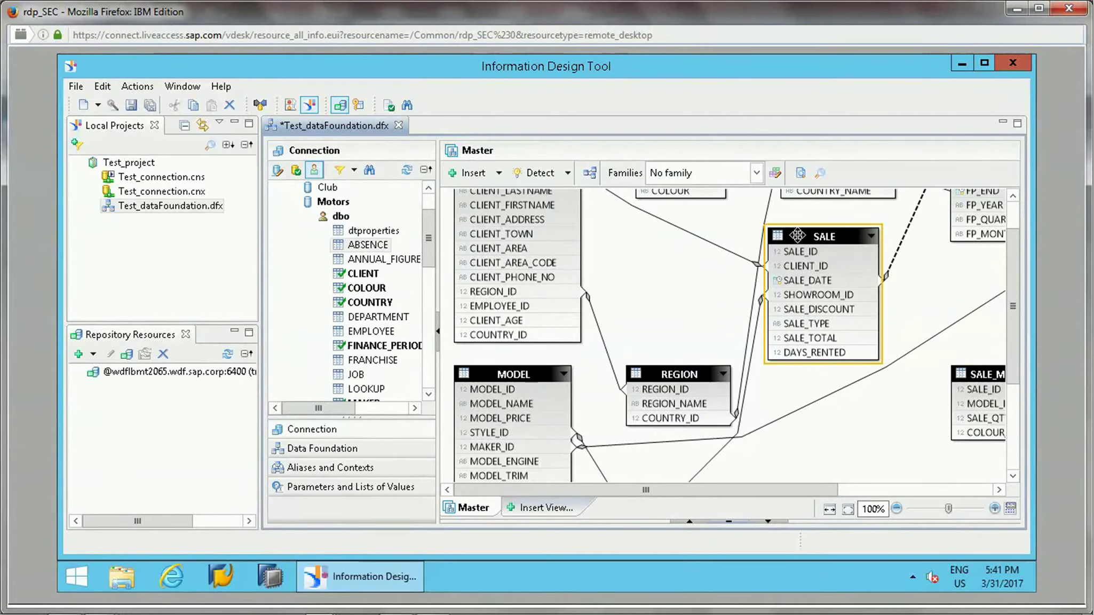
right_click(797, 236)
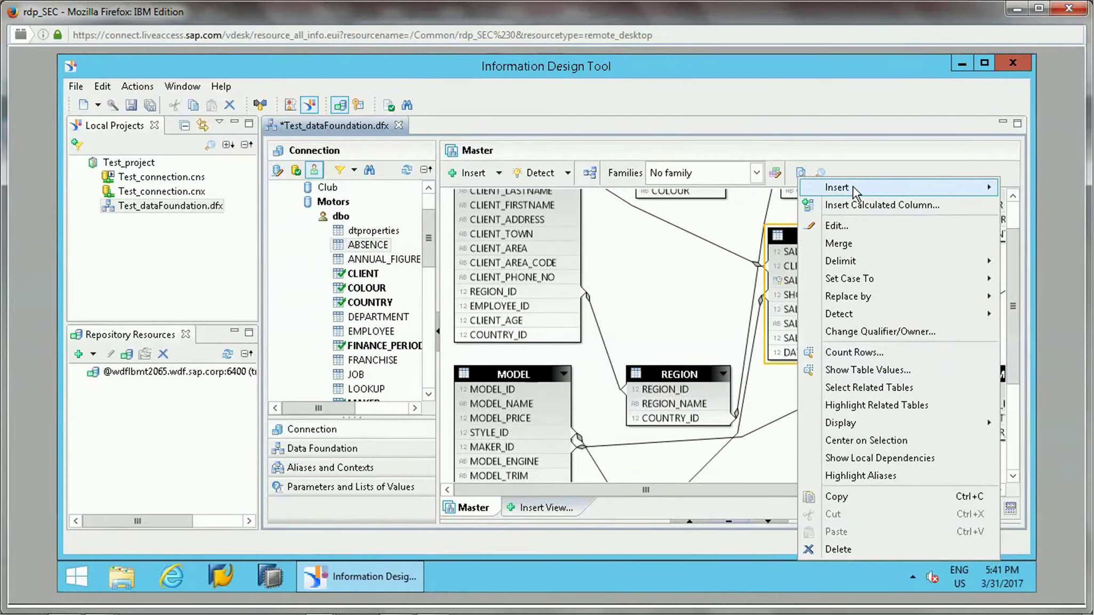
mouse_move(853, 187)
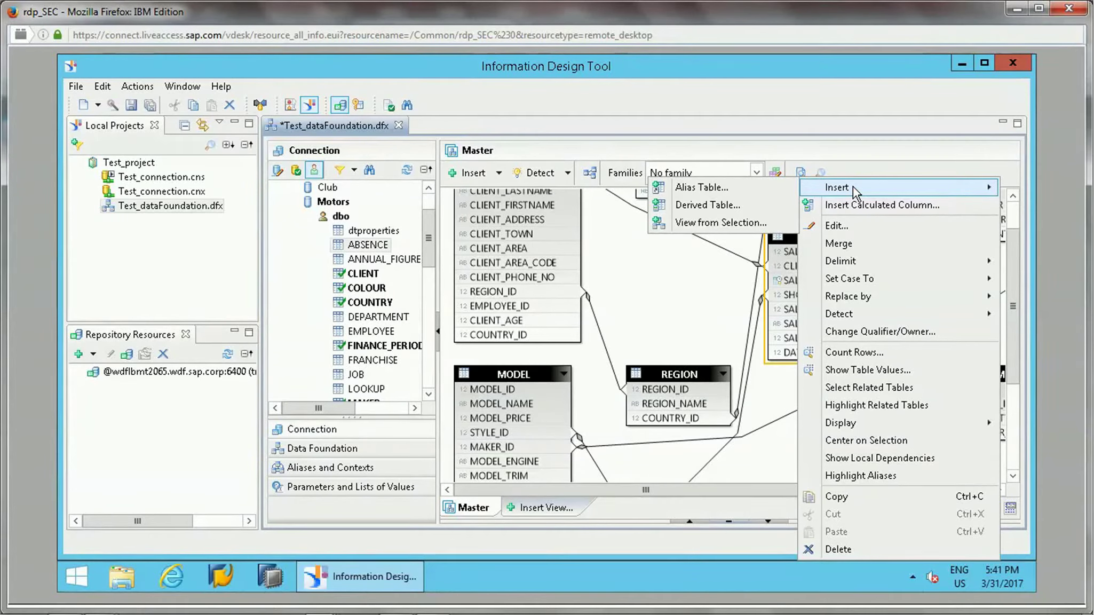
click(779, 244)
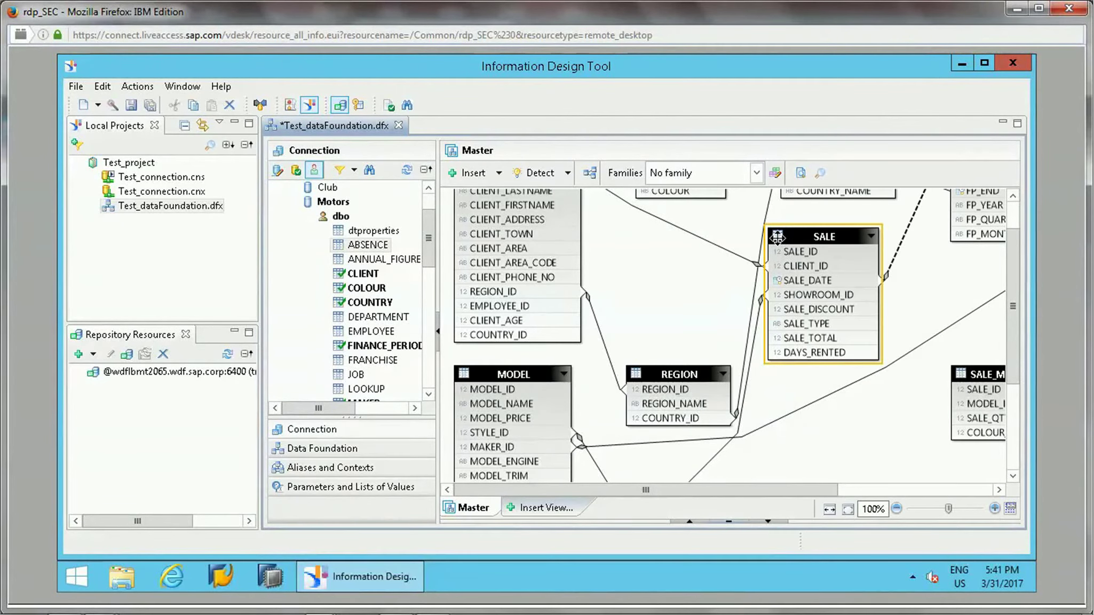
right_click(778, 236)
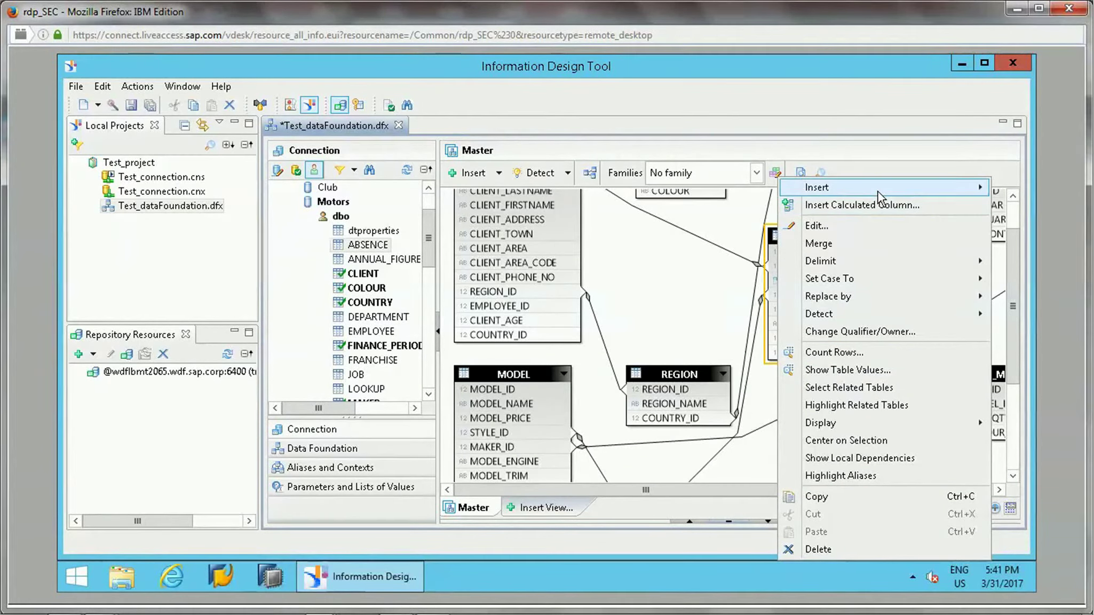
click(645, 310)
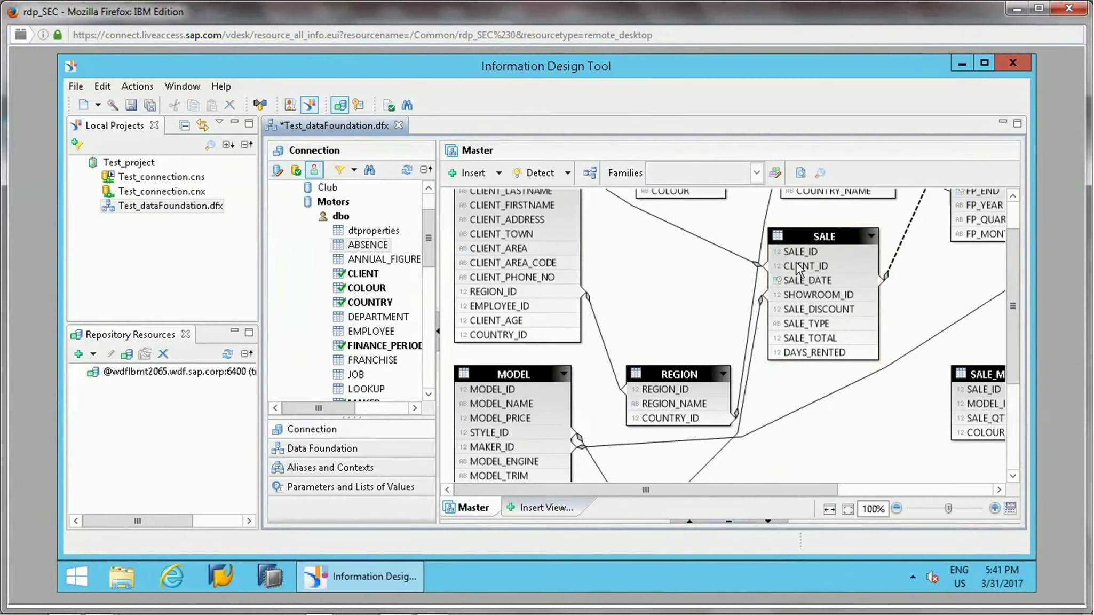
Reduce the display of the SALE table to its joined columns.
click(870, 236)
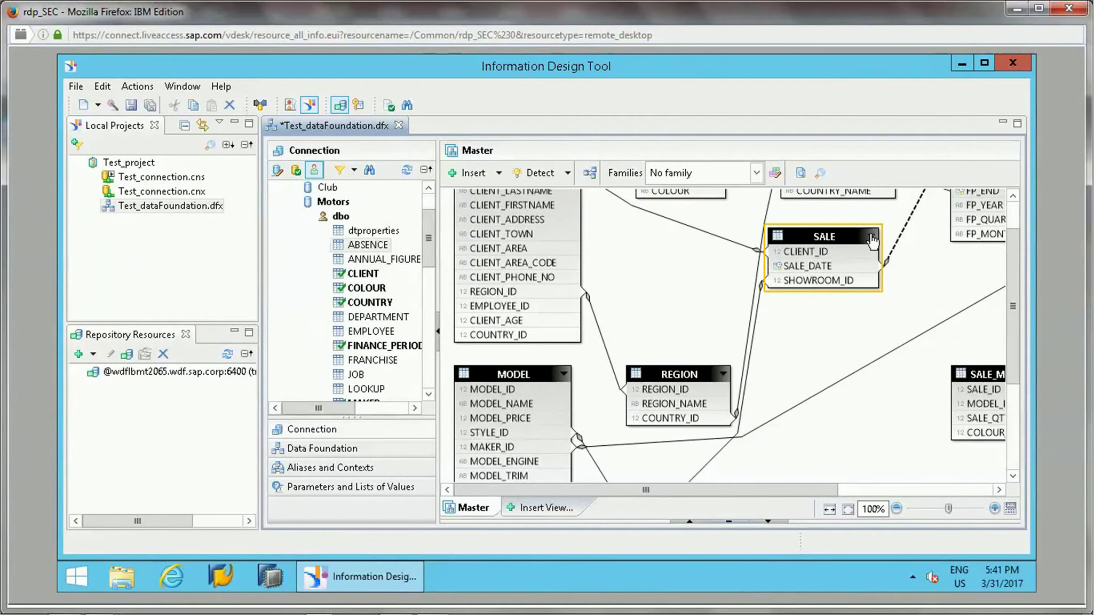
Start a new join with the SALE table's SALE_TYPE column as its first column.
right_click(871, 240)
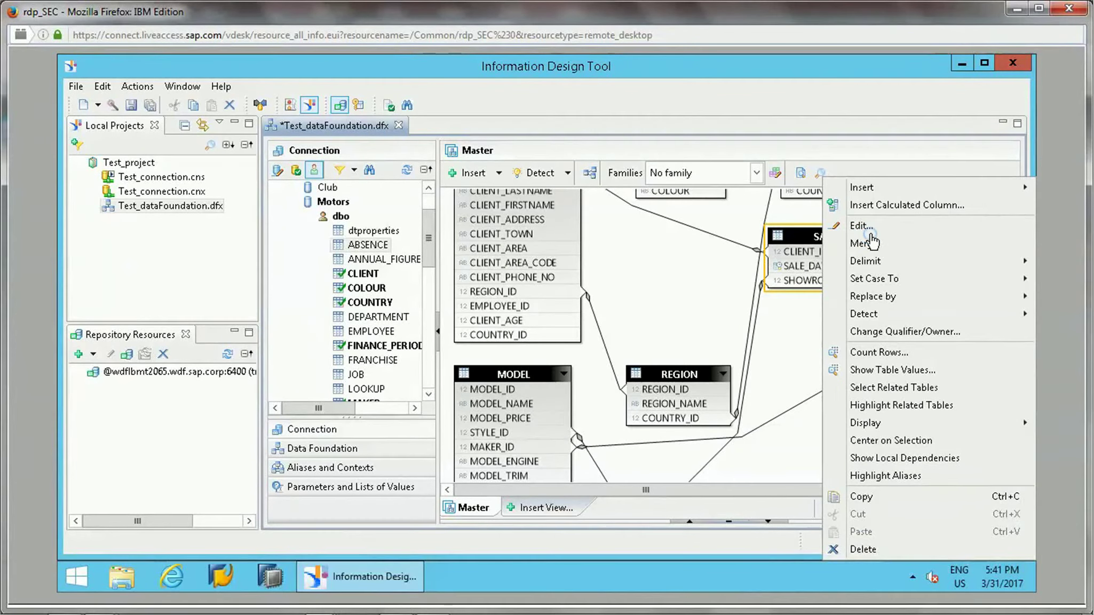
click(816, 241)
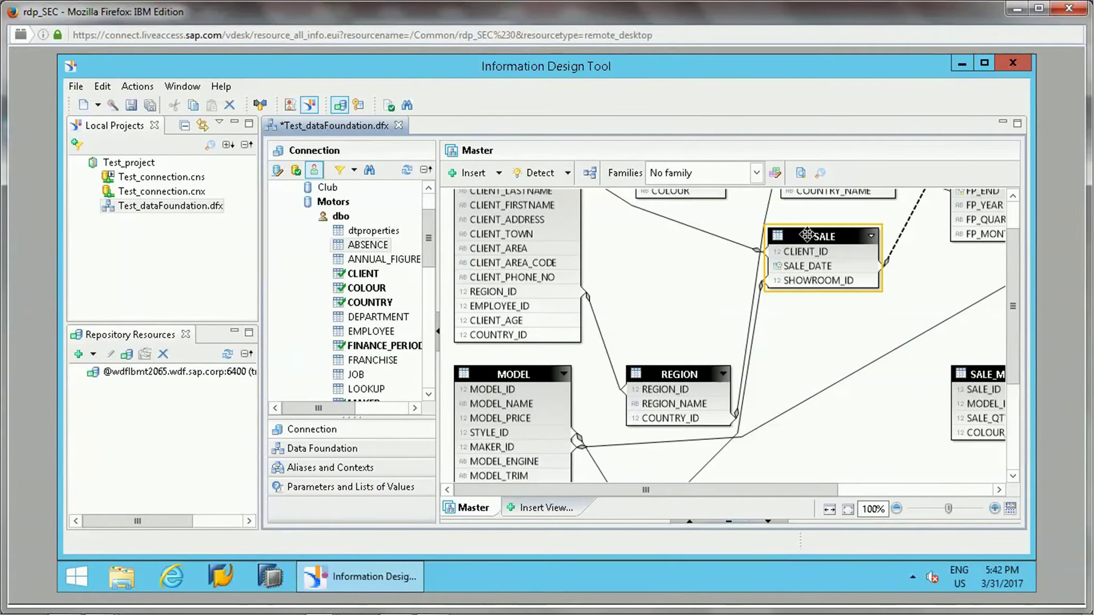
click(497, 174)
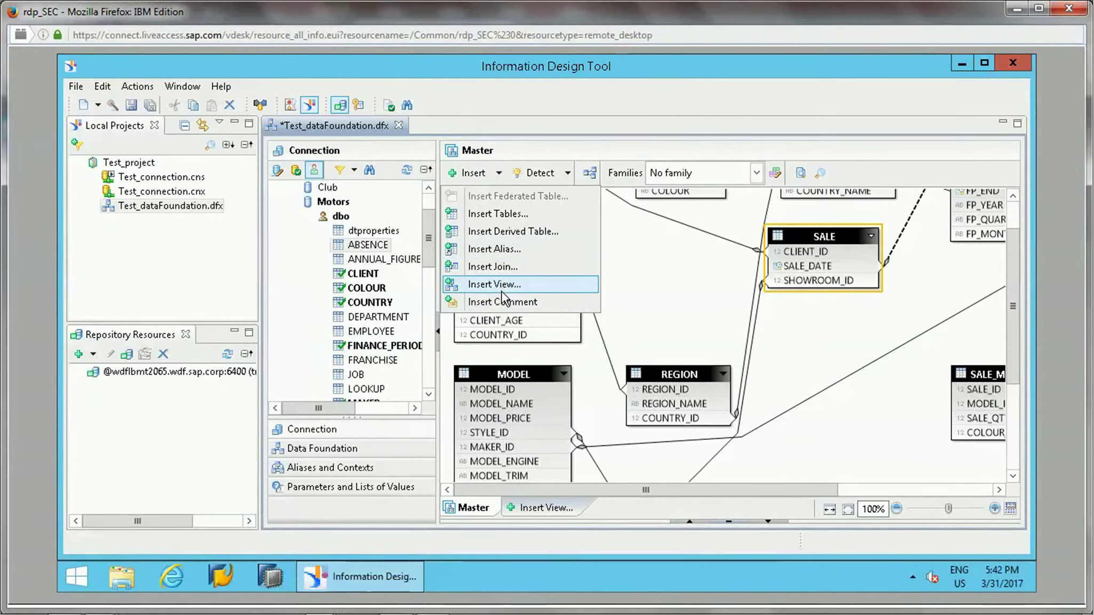
click(502, 267)
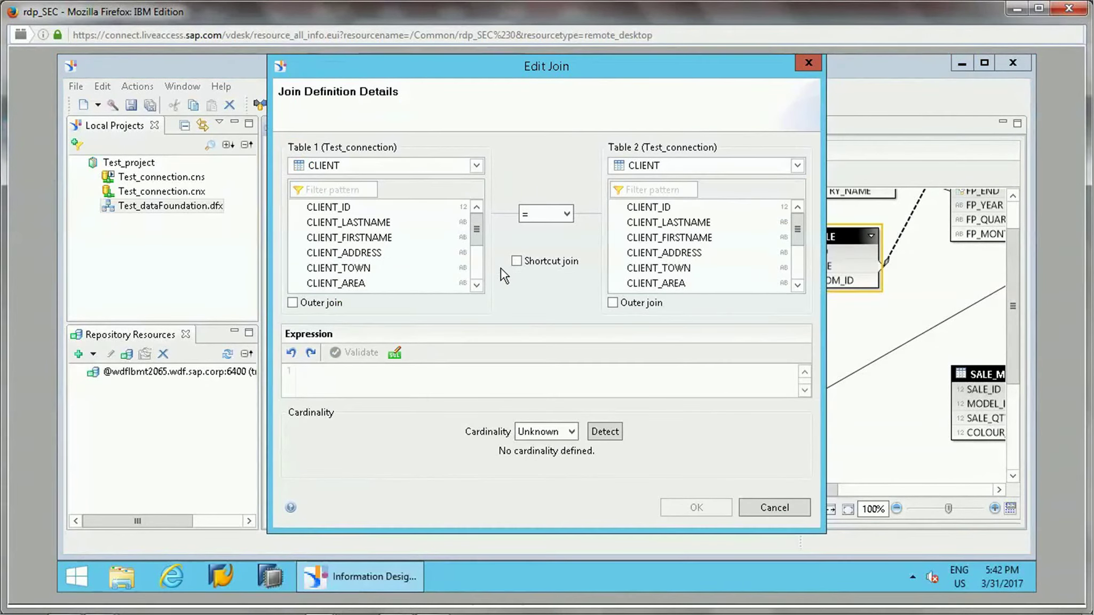
click(476, 165)
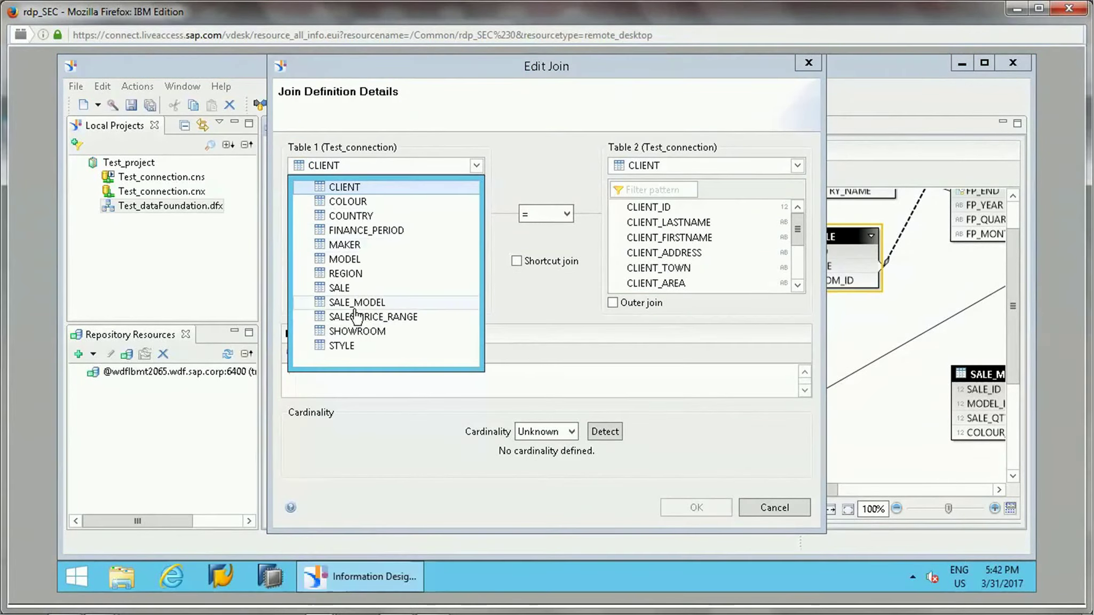
click(341, 288)
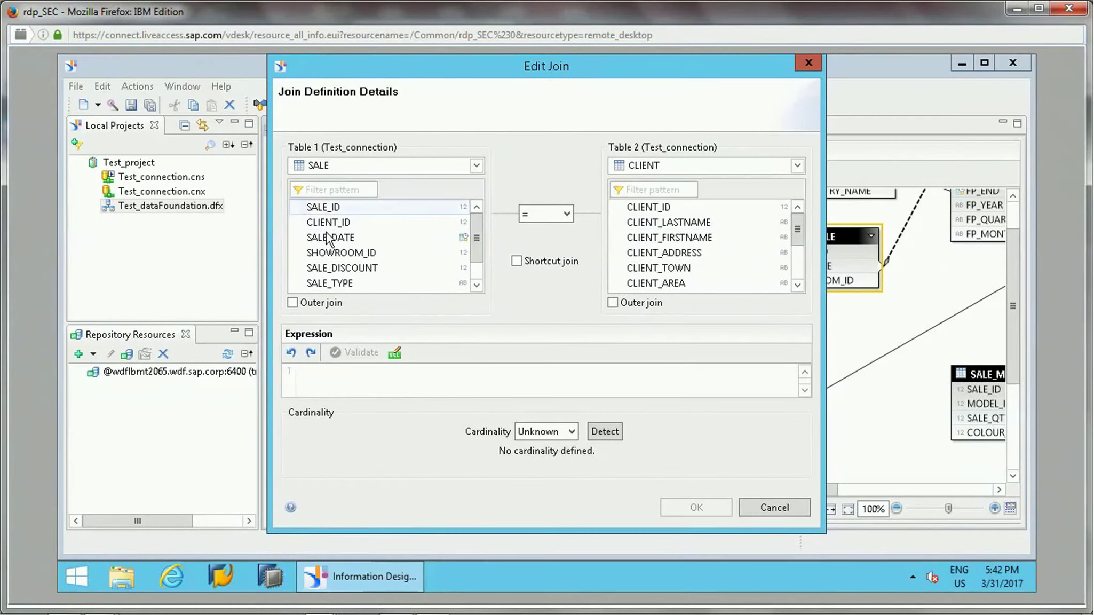
click(334, 285)
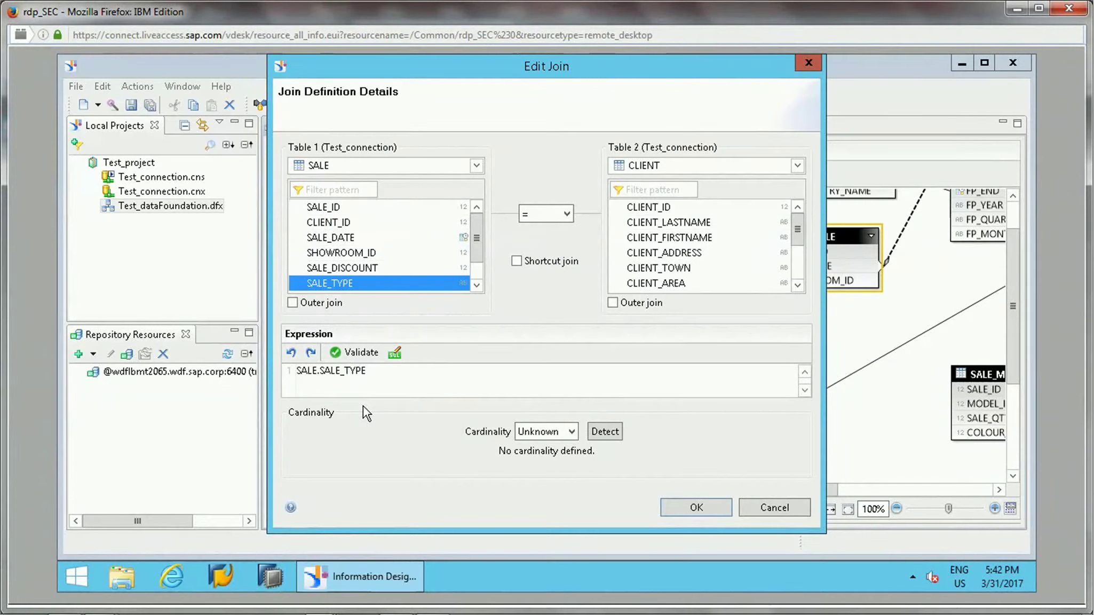
Complete the join expression as SALE.SALE_TYPE ='S' and validate it.
click(528, 262)
click(517, 262)
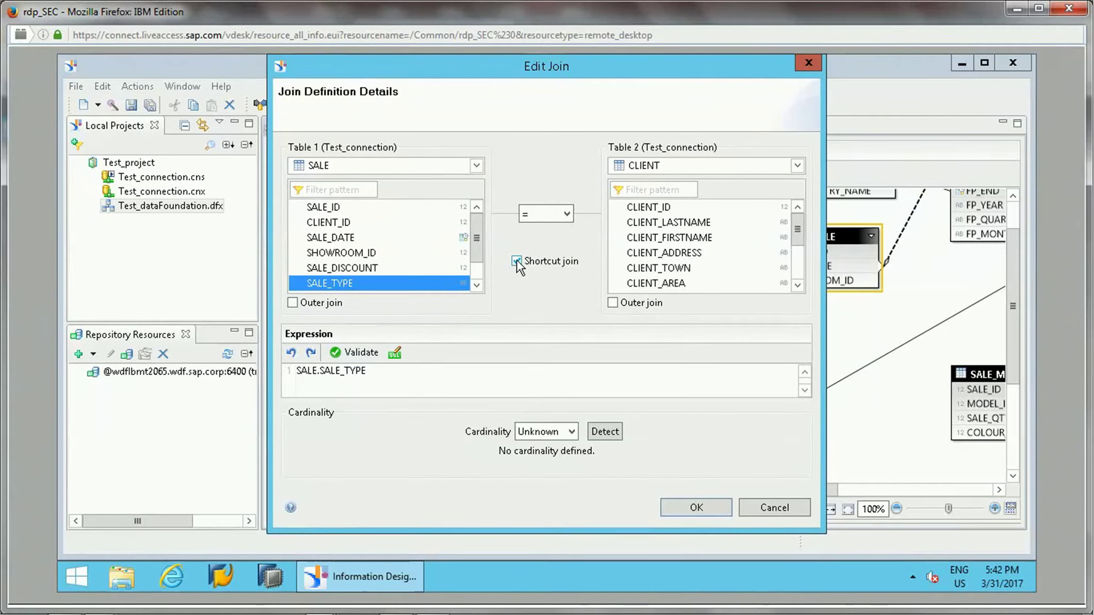
click(416, 372)
text(=)
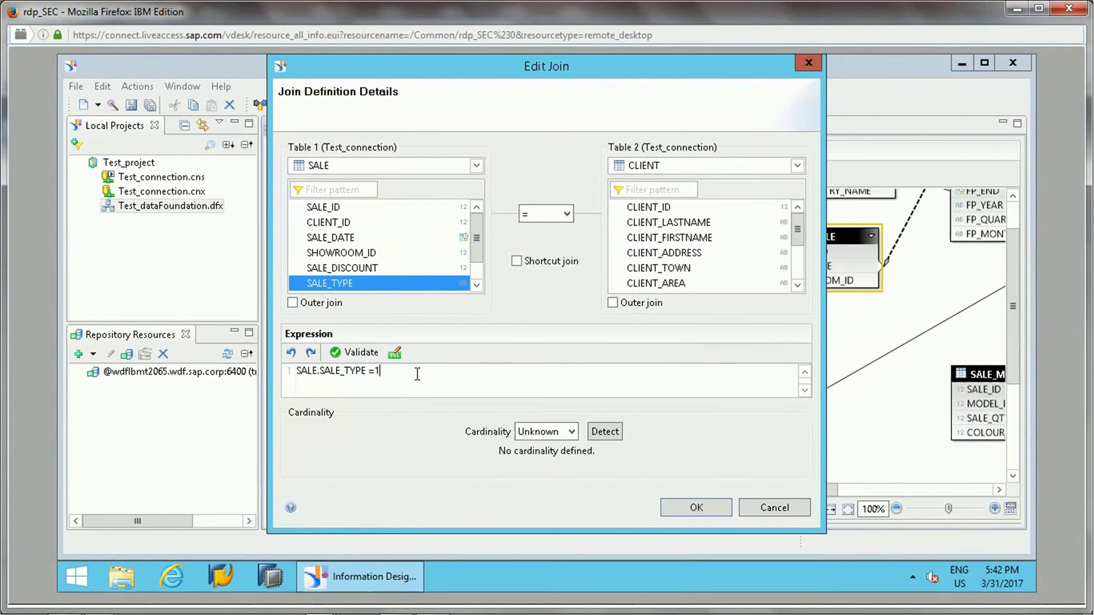
text('S')
click(356, 357)
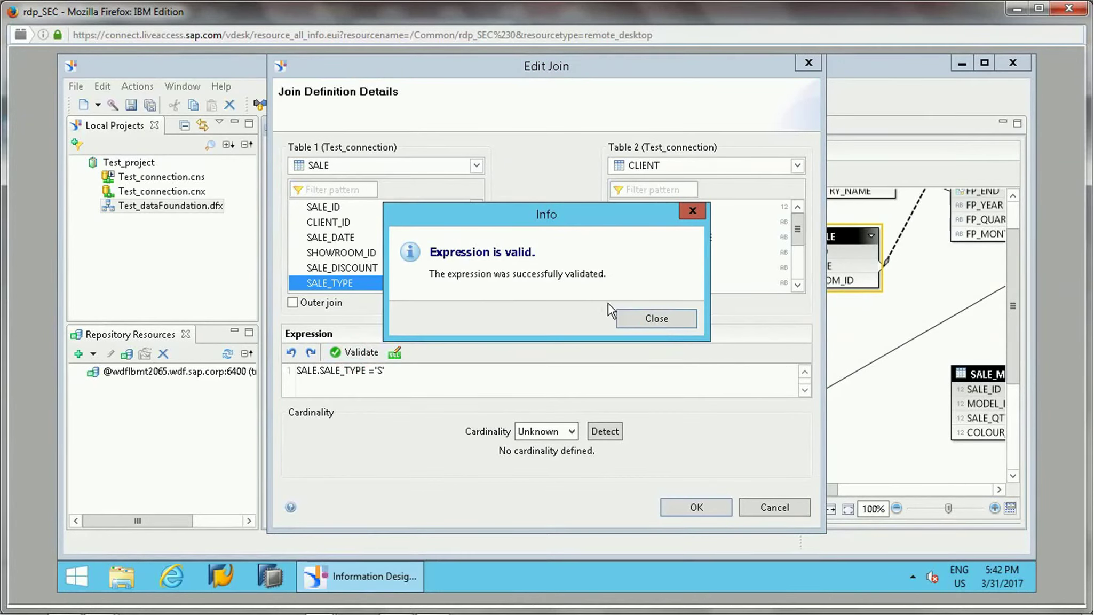
click(673, 321)
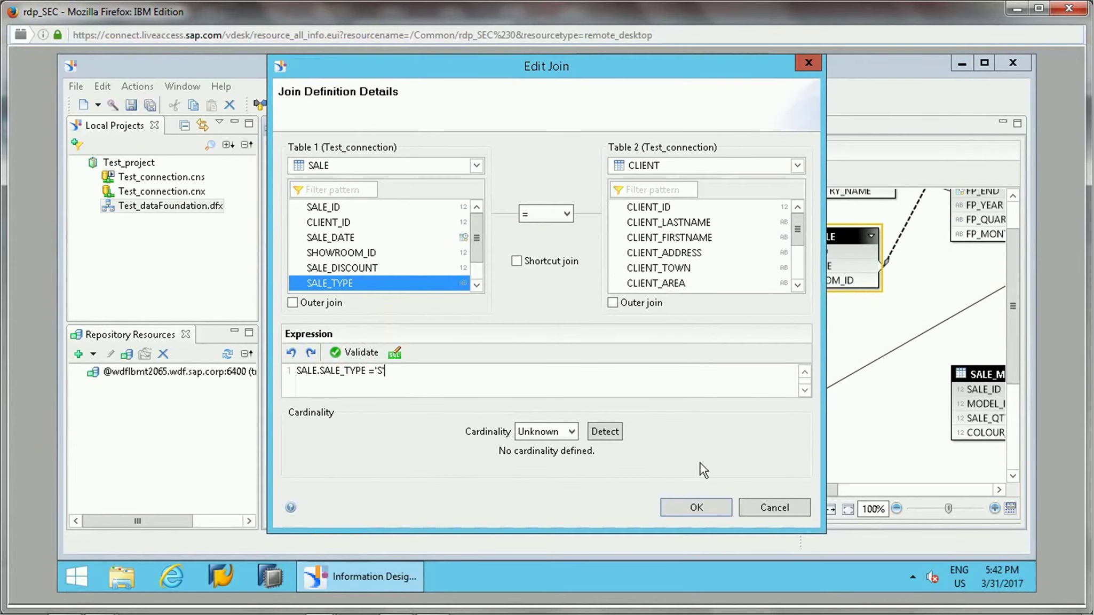
Insert the SALE_TYPE filter into the SALE table and save the data foundation.
click(695, 505)
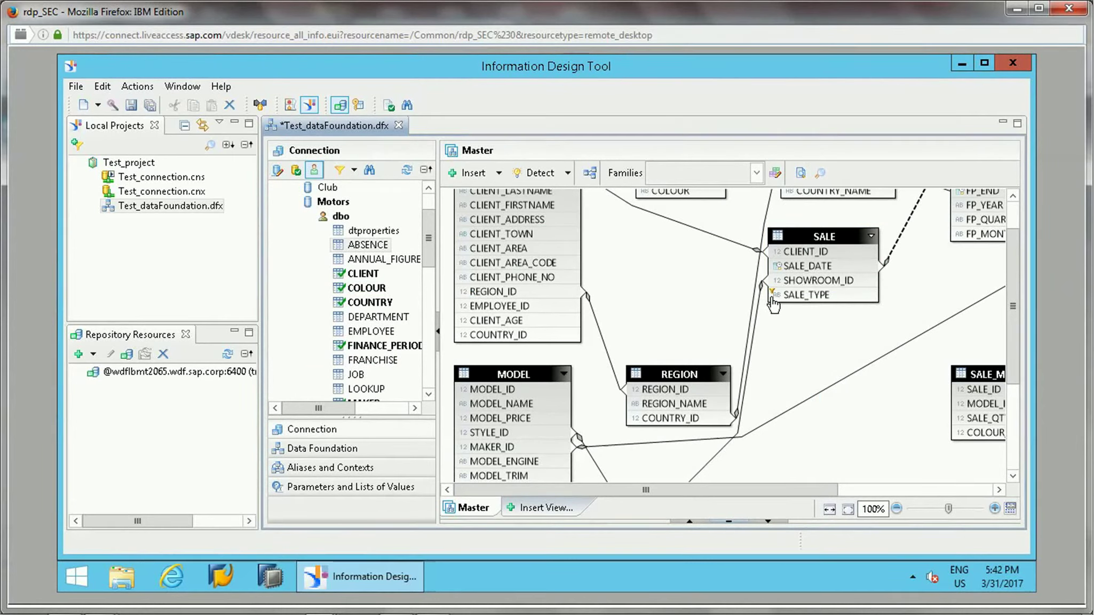
mouse_move(772, 300)
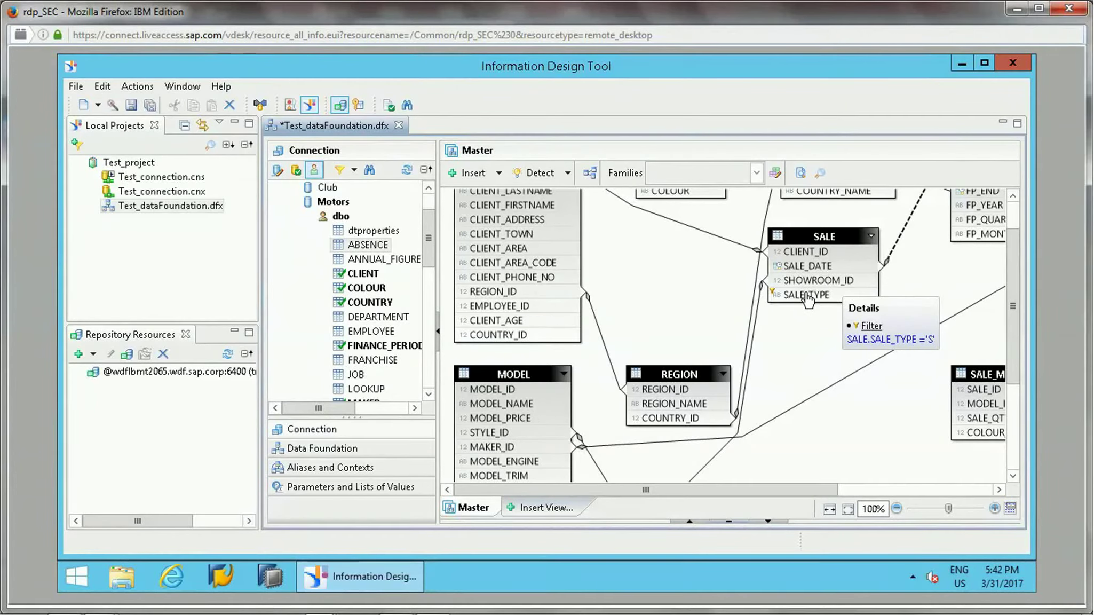
click(131, 106)
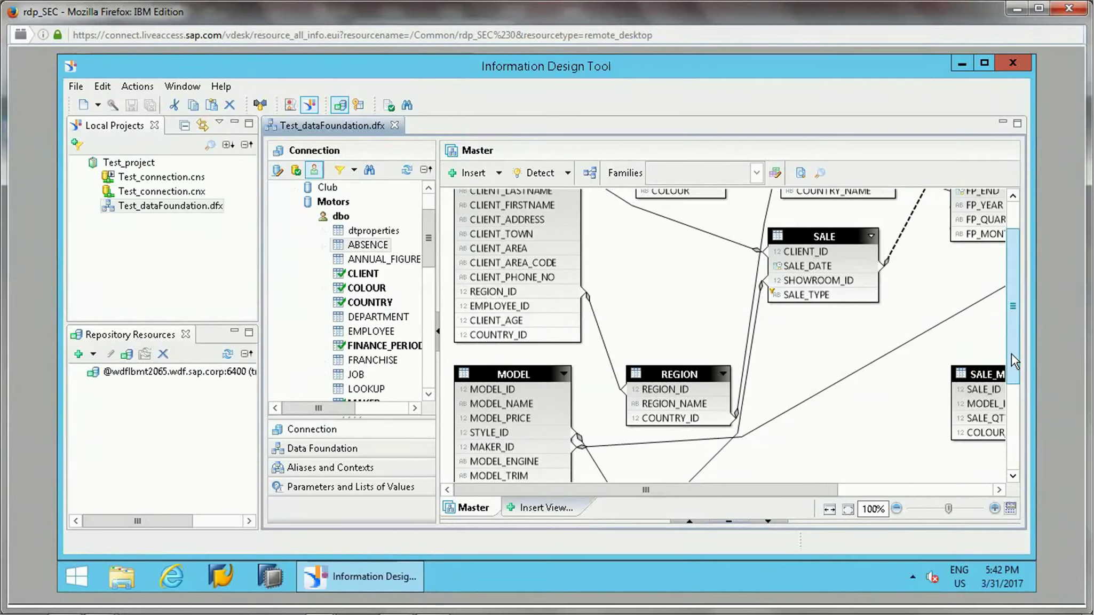
Review the column definitions and table properties of the CLIENT table, and show them alongside the diagram.
drag(1011, 354, 1024, 246)
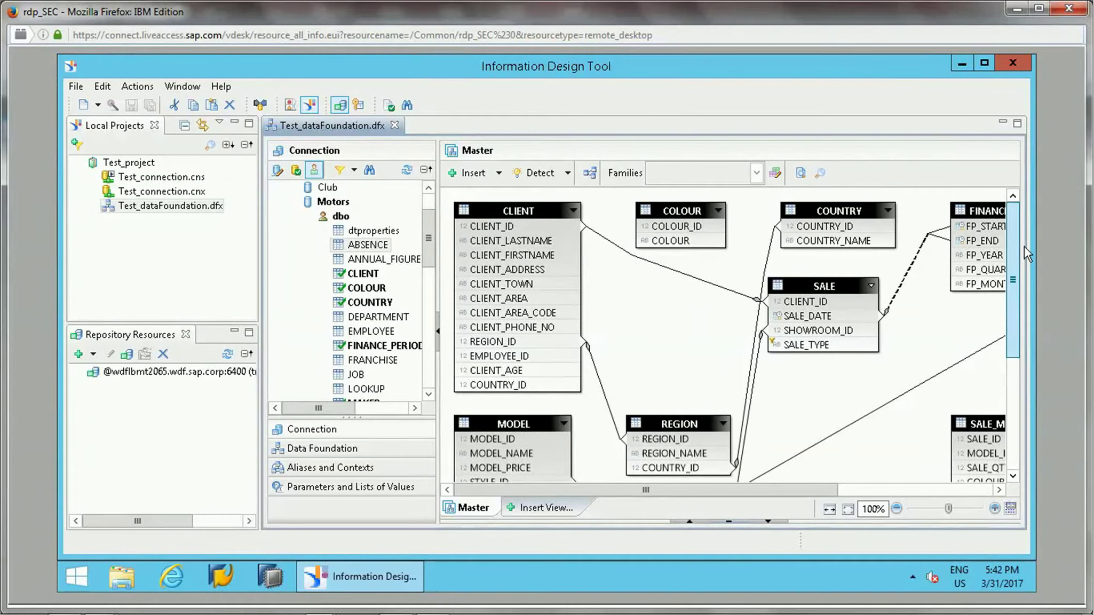
click(532, 203)
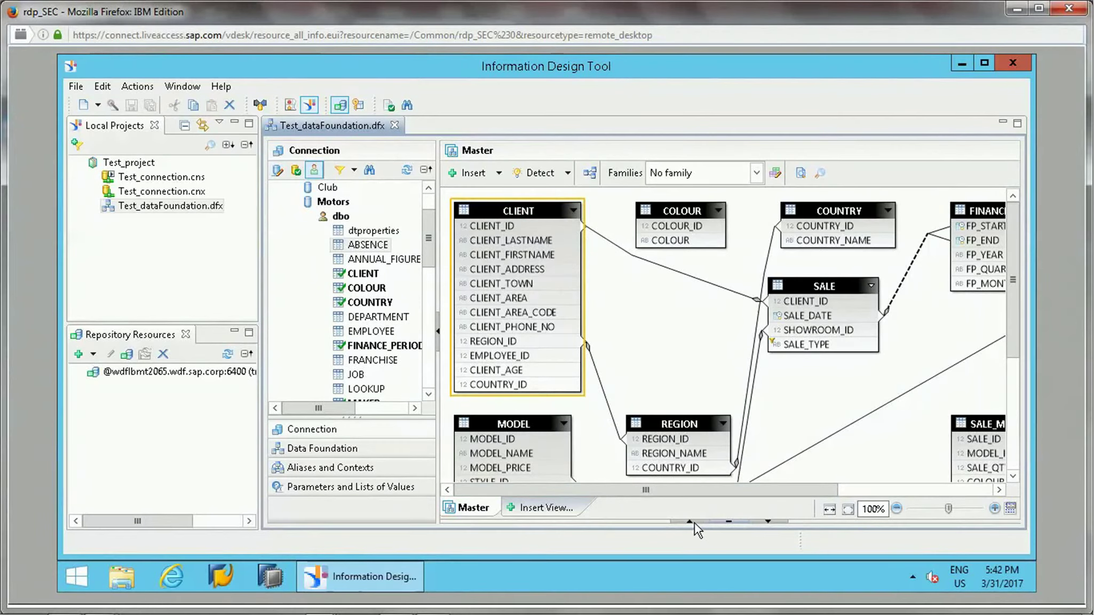
click(690, 521)
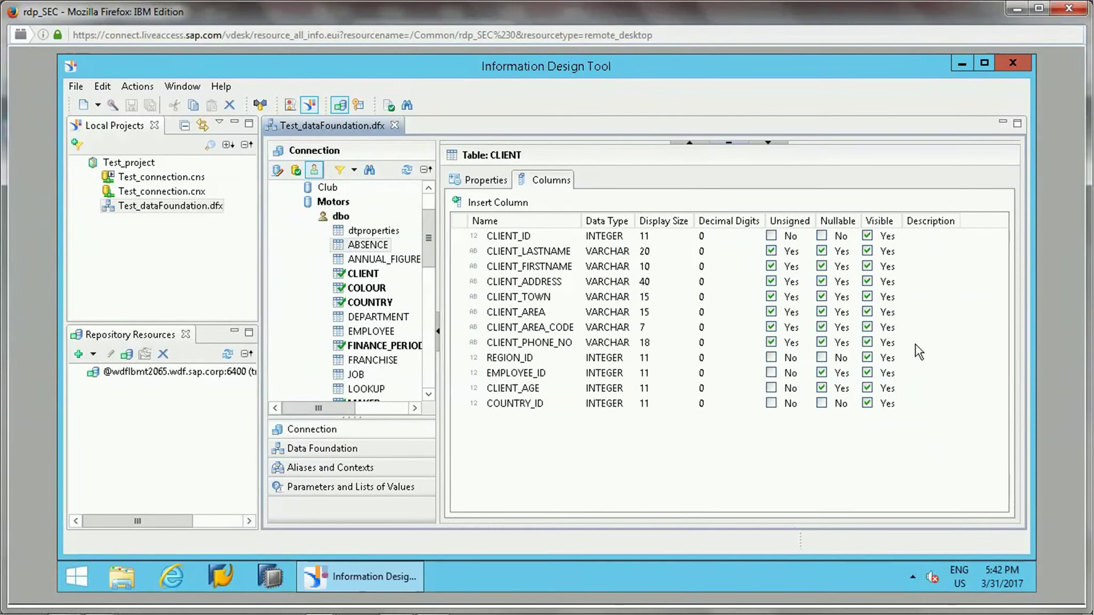
click(484, 181)
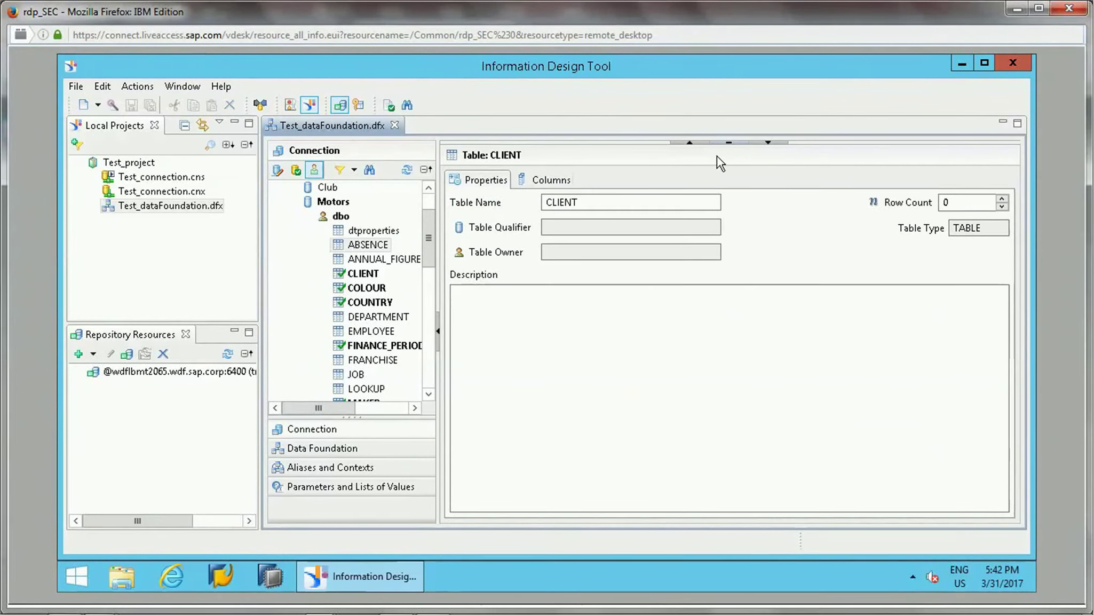
click(729, 142)
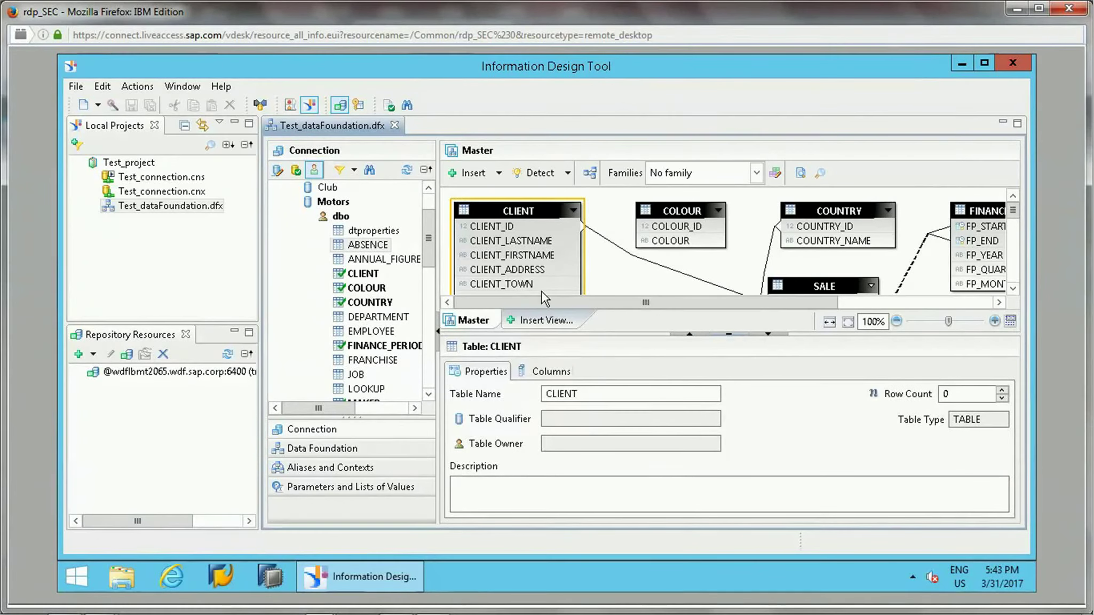
Review the table properties and column definitions of the COLOUR table.
click(663, 205)
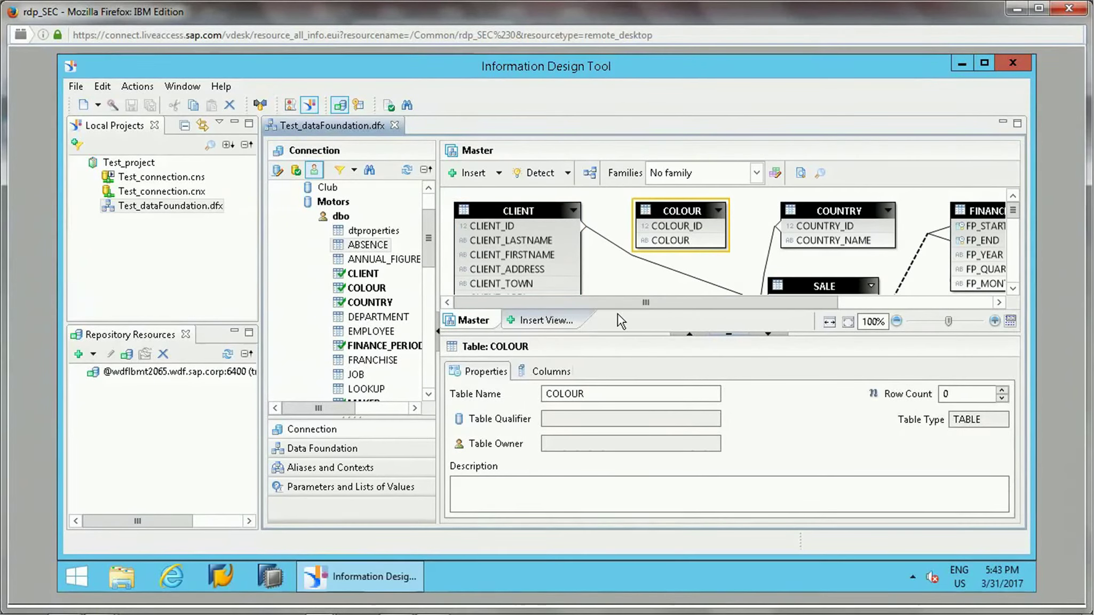
click(544, 371)
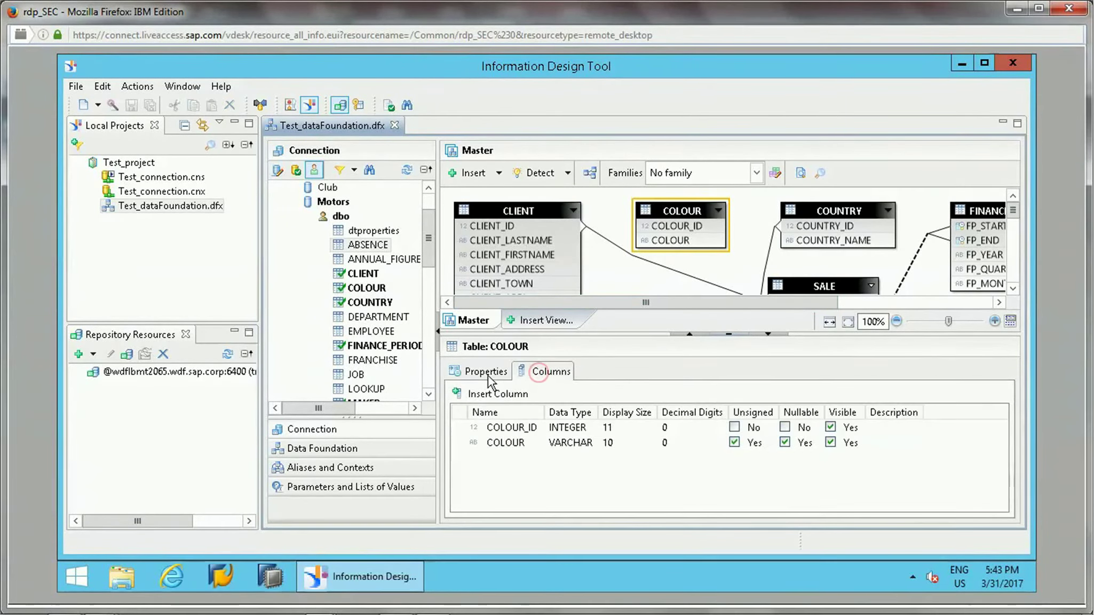
click(485, 371)
click(547, 371)
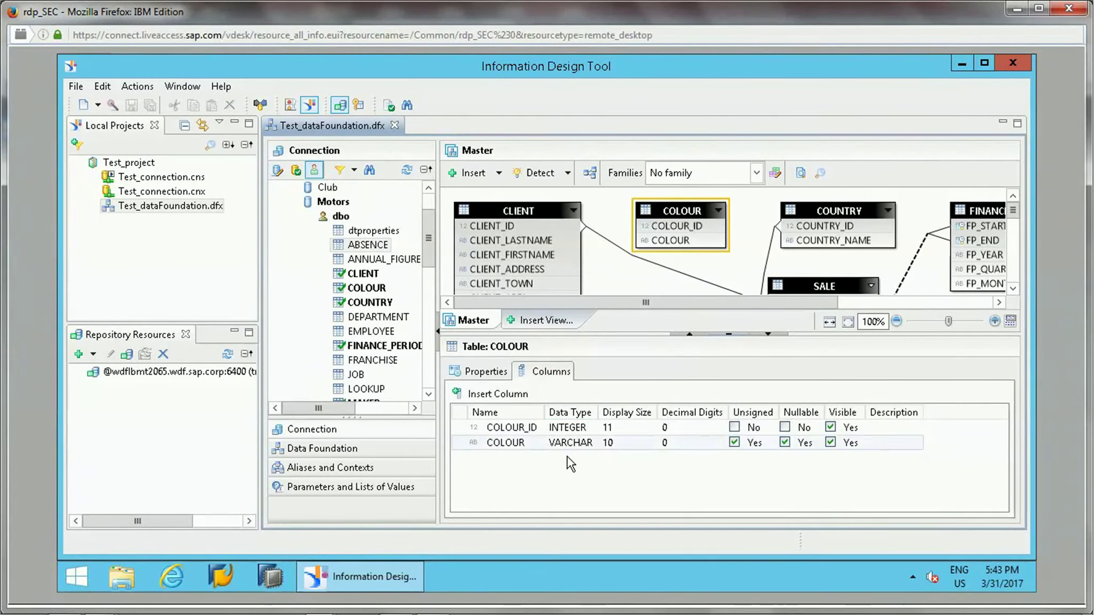
Change the data type of the COLOUR_ID column in the COLOUR table to REAL.
click(572, 430)
click(573, 428)
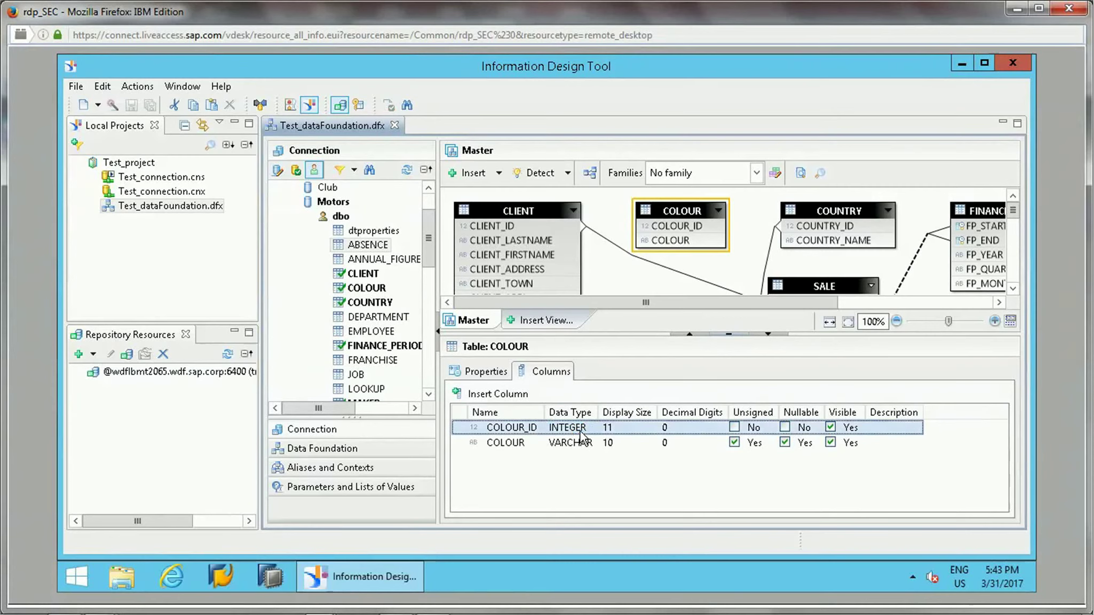
click(591, 427)
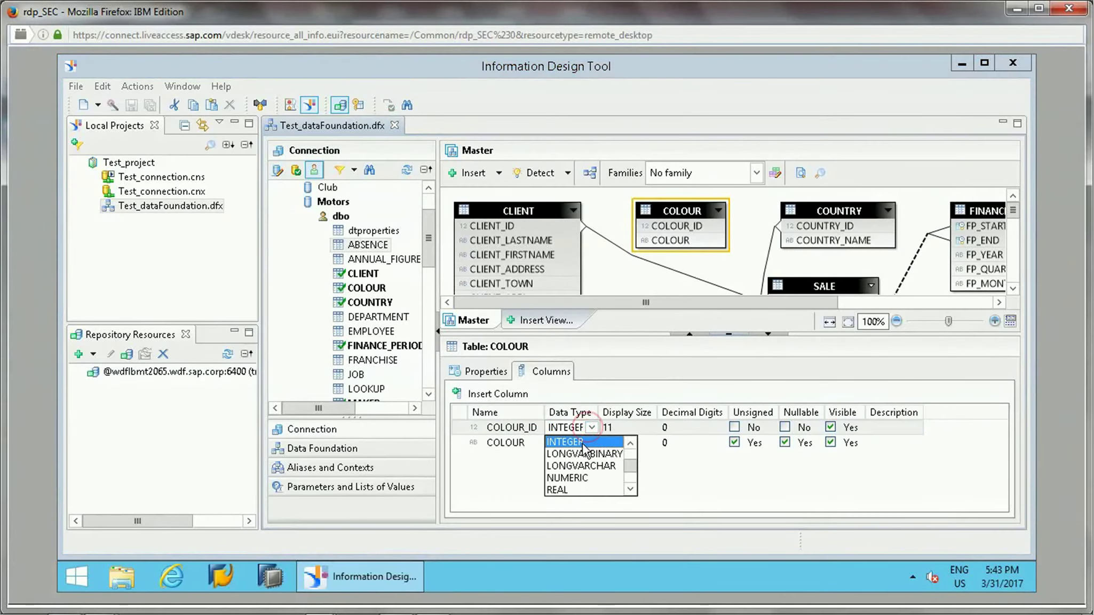
click(567, 488)
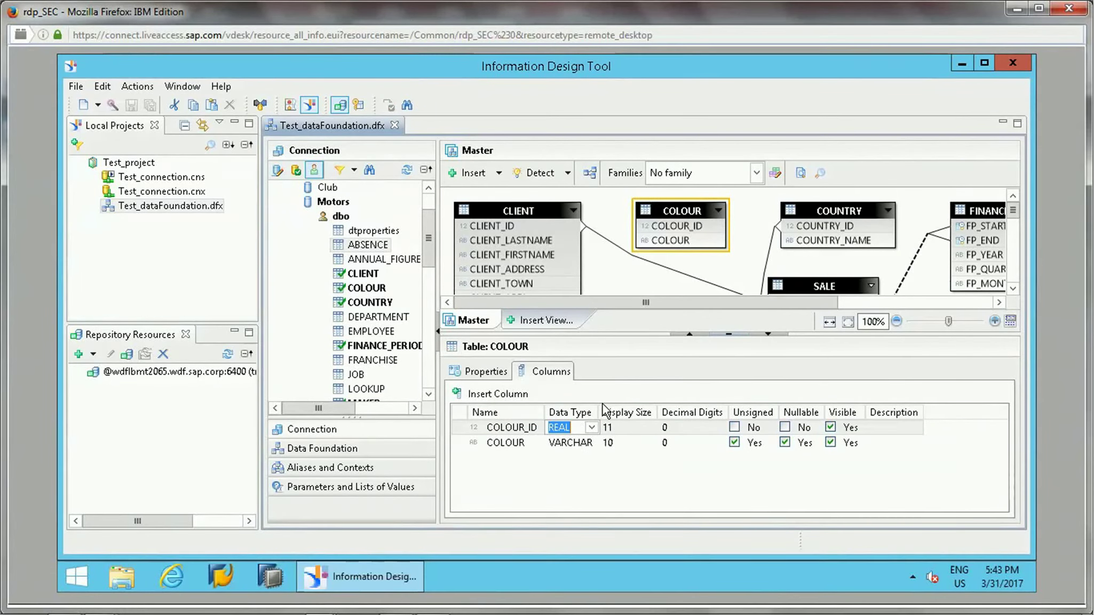
click(545, 320)
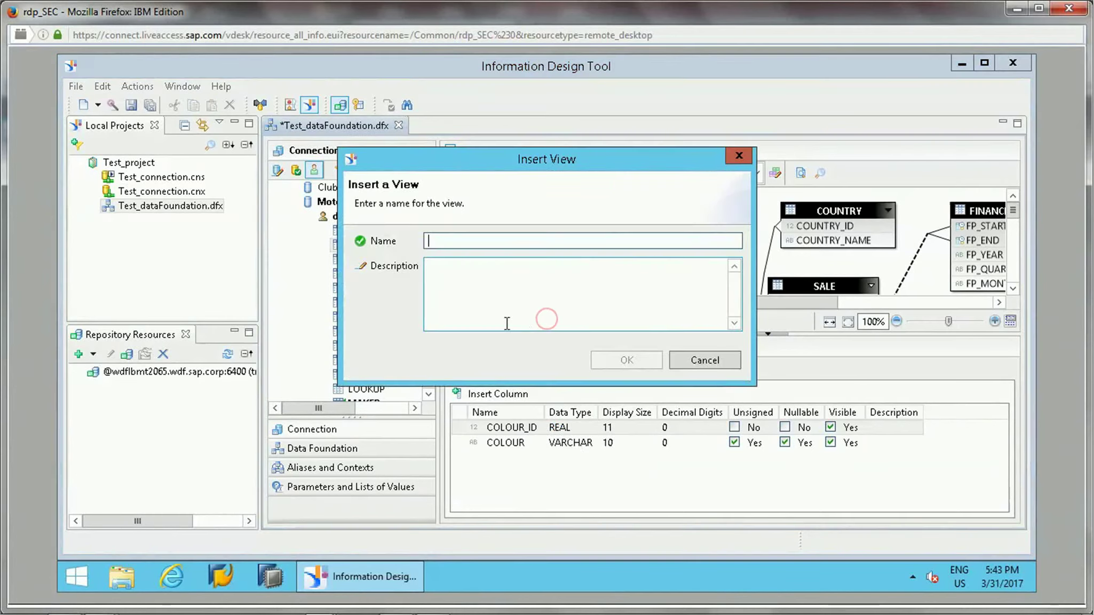
click(702, 359)
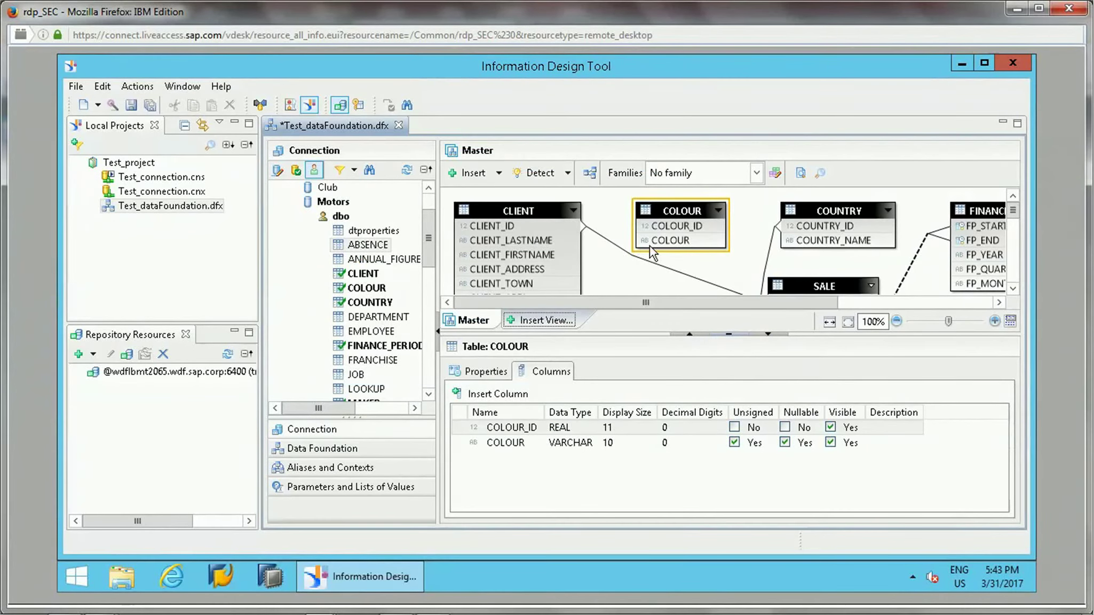
Examine the display size, decimal digits and data type settings of the COLOUR column.
click(689, 241)
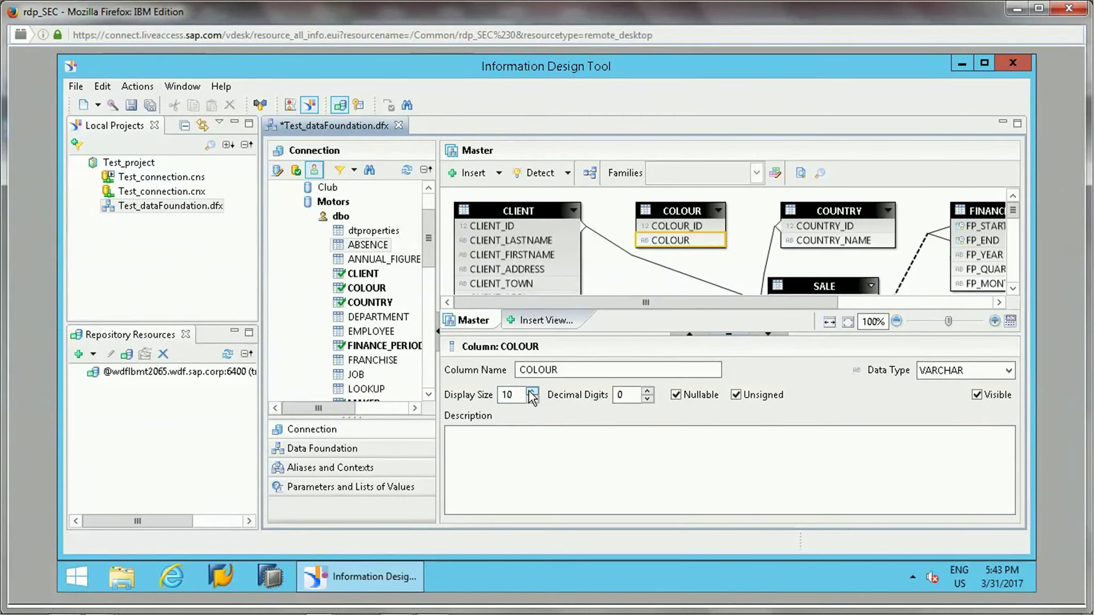
click(628, 398)
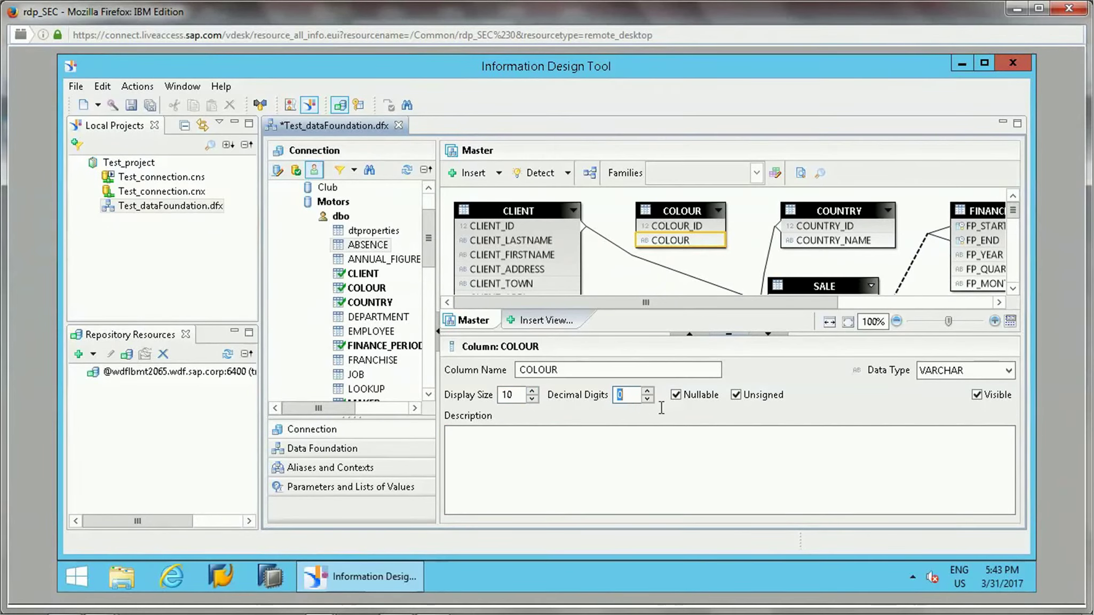
click(681, 408)
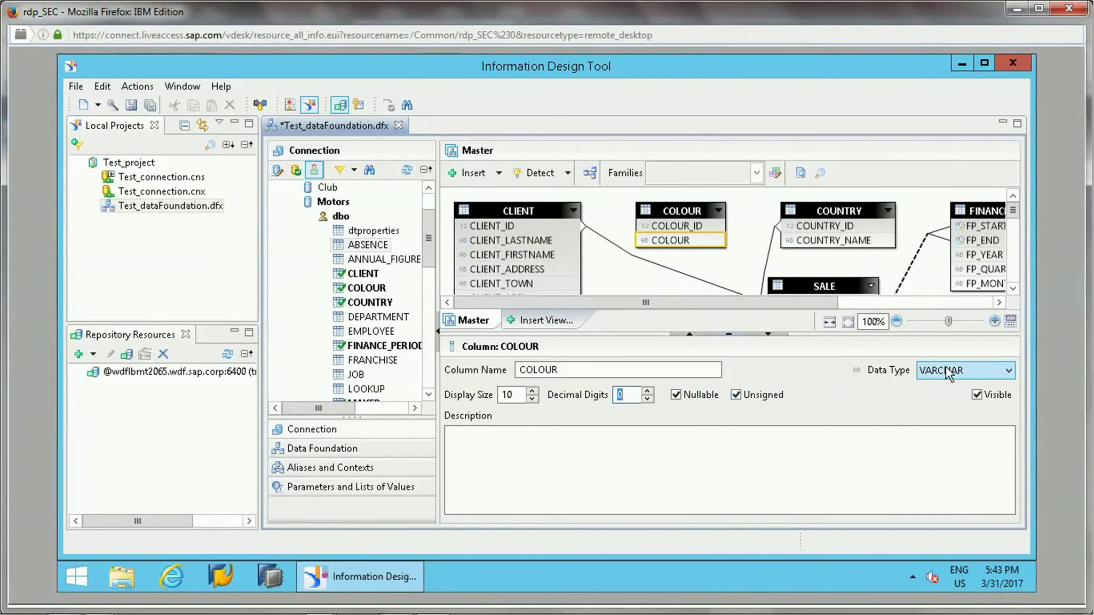
click(1007, 370)
click(835, 394)
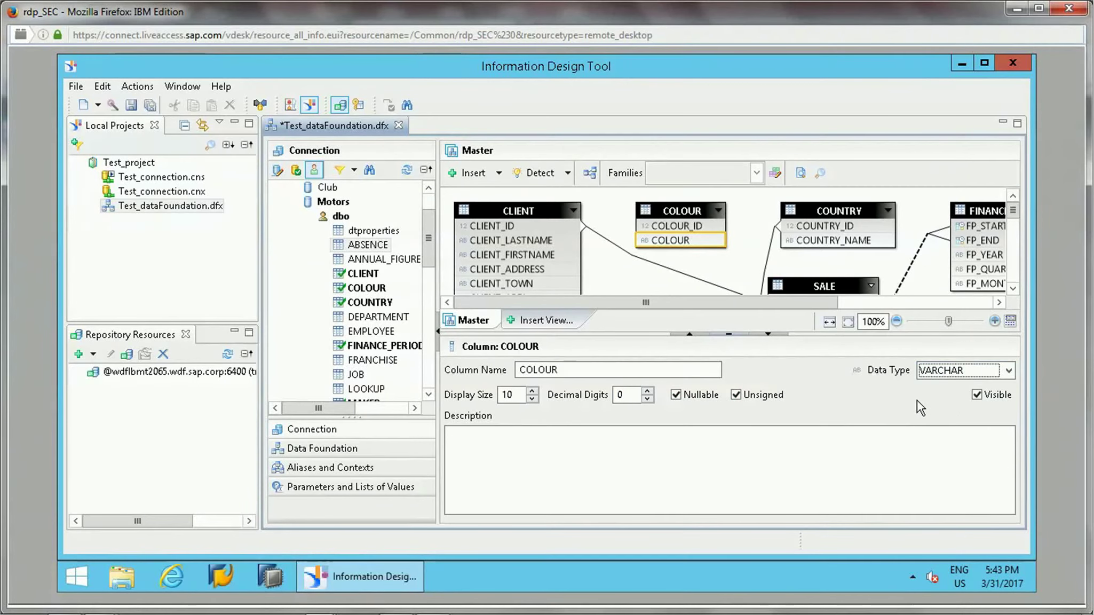
Try hiding the COLOUR column in the COLOUR table, and make it visible again.
click(977, 395)
click(983, 399)
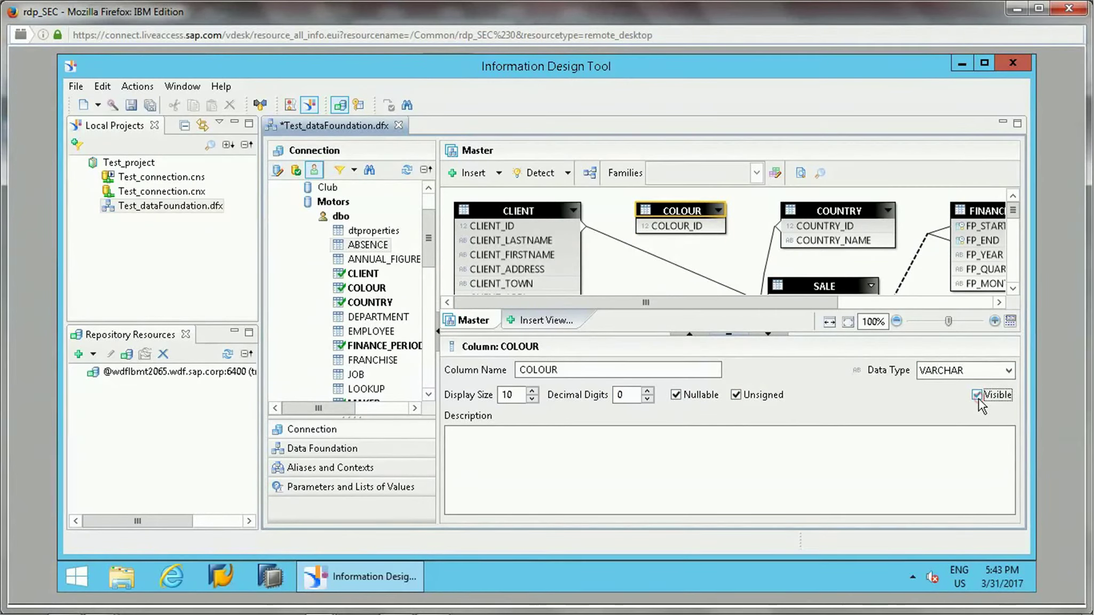
click(977, 395)
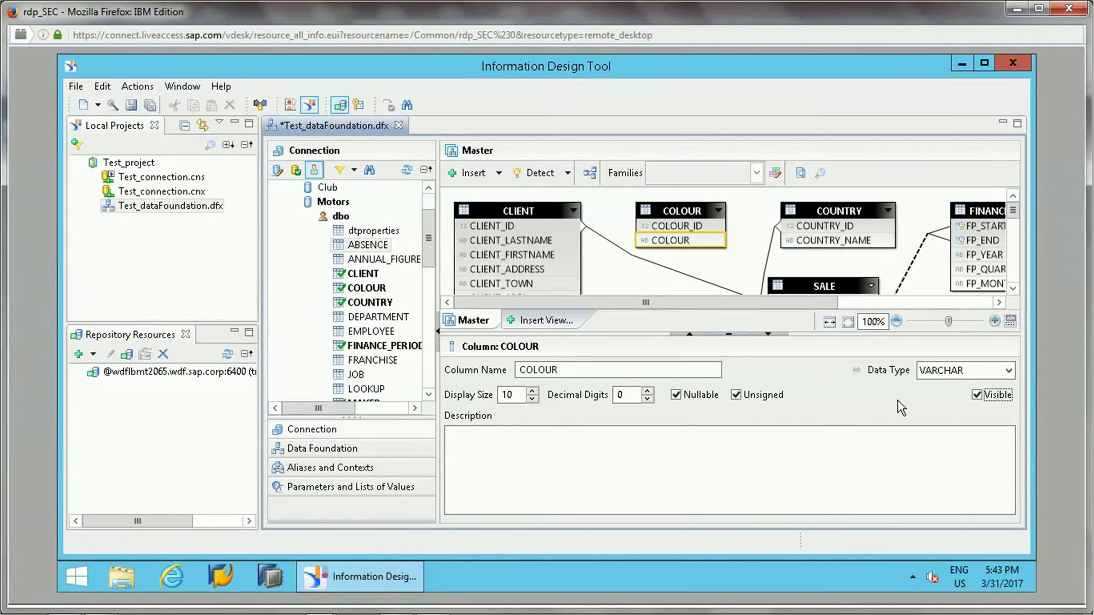
View the expression of the join between the CLIENT and SALE tables.
click(693, 279)
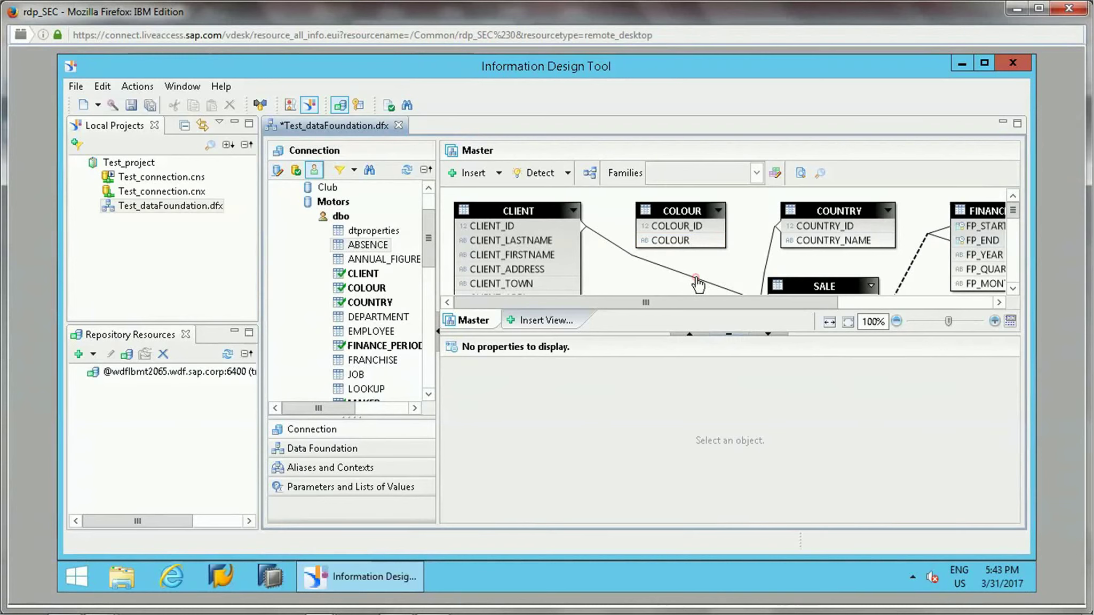
click(696, 278)
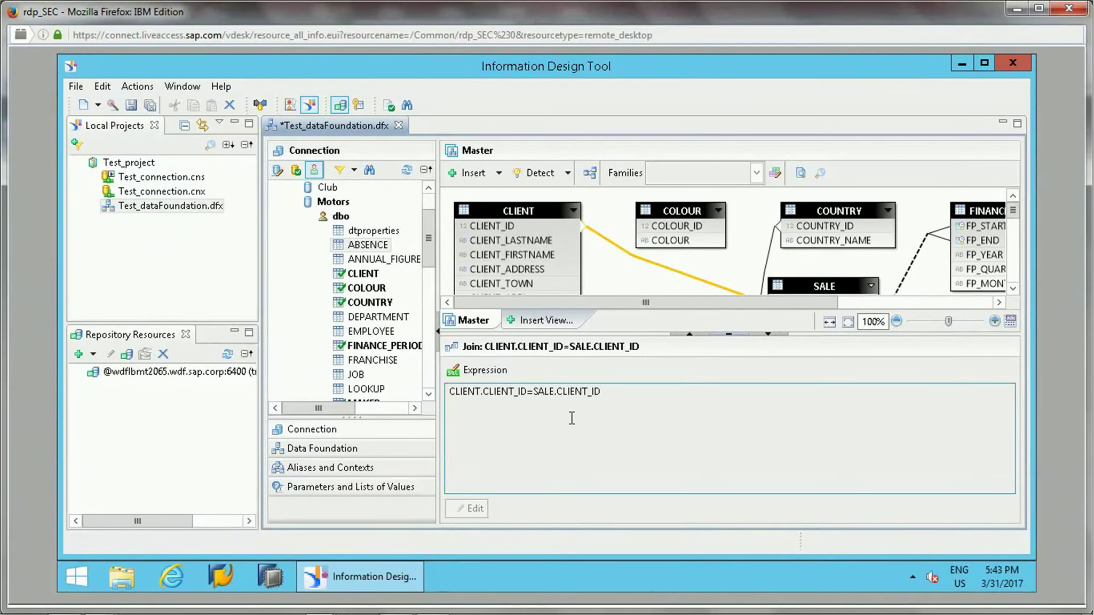
Examine the expressions of the CLIENT–SALE join and the SALE–FINANCE_PERIOD join.
drag(461, 391, 602, 455)
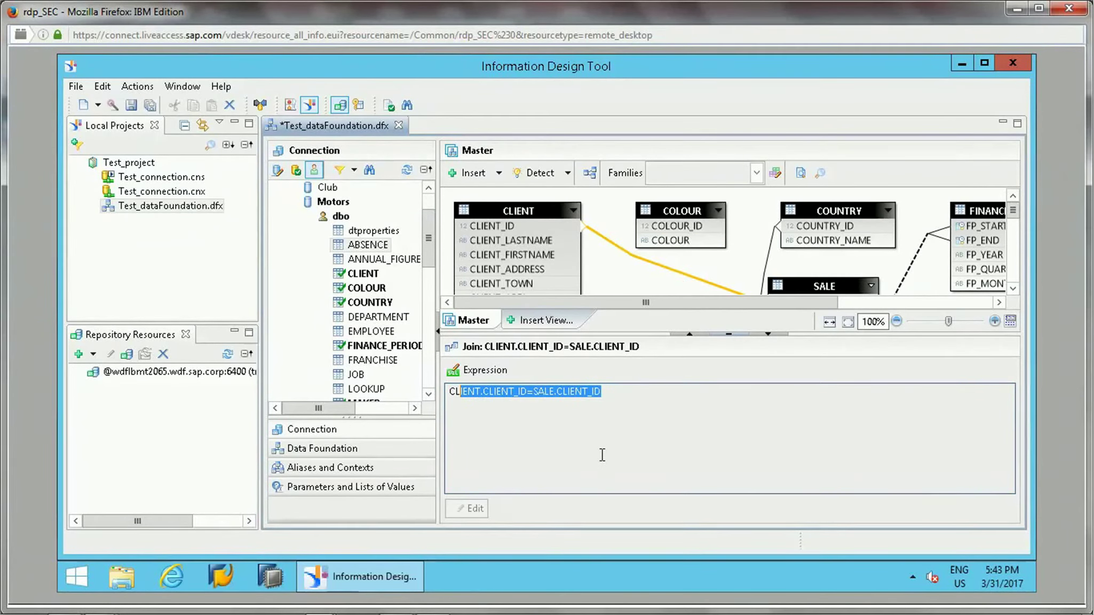
click(602, 455)
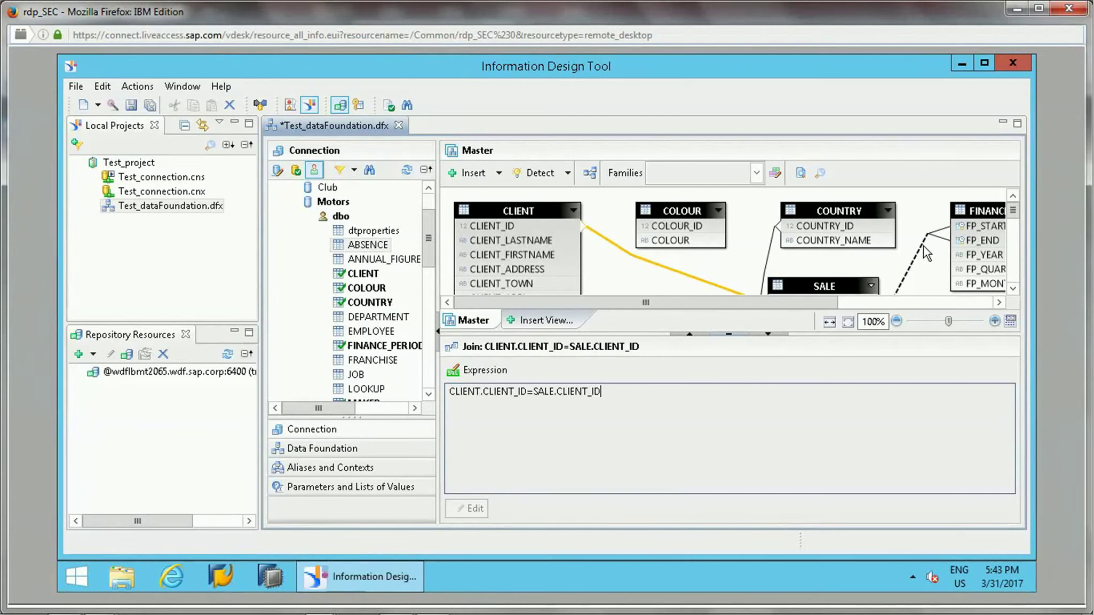
click(940, 235)
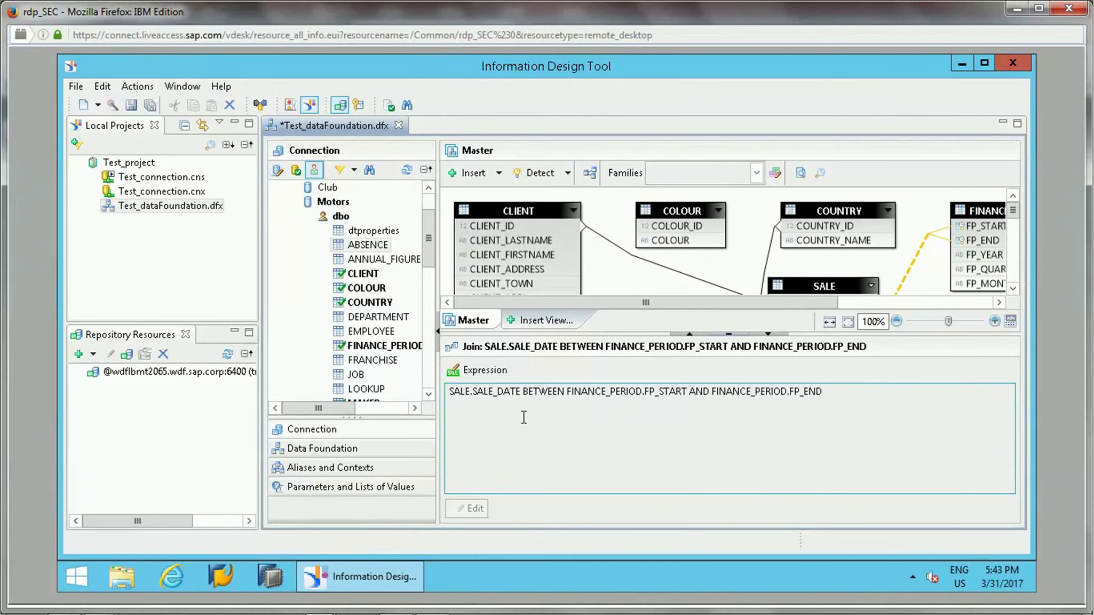
Auto-arrange the tables in the Master view and collapse the properties area to give the diagram more height.
click(591, 173)
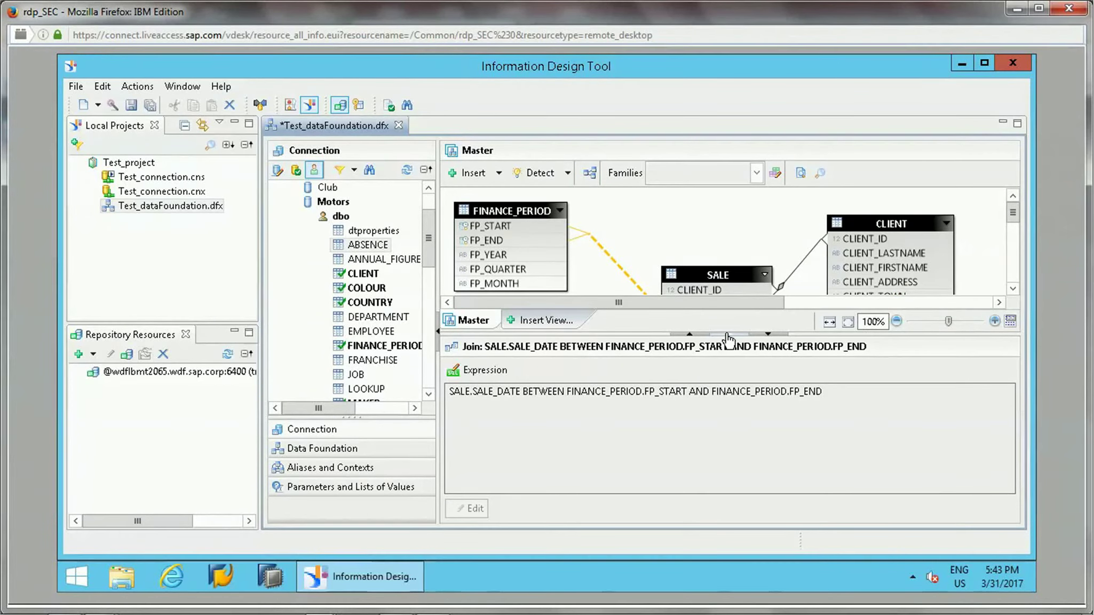
click(766, 334)
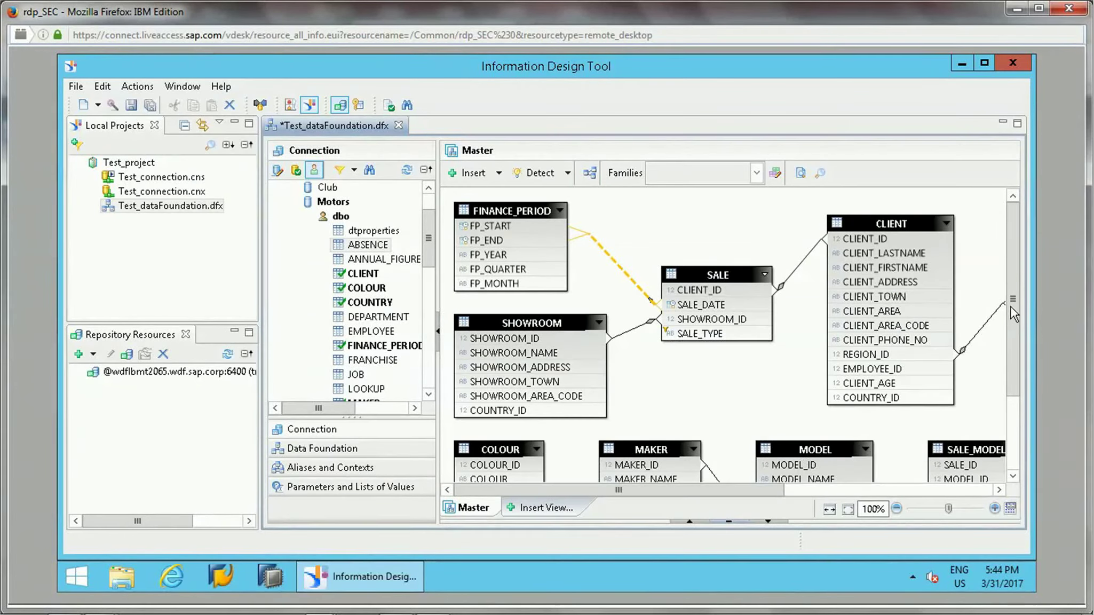
drag(1011, 307, 1028, 464)
drag(1028, 393, 1035, 328)
drag(782, 489, 702, 490)
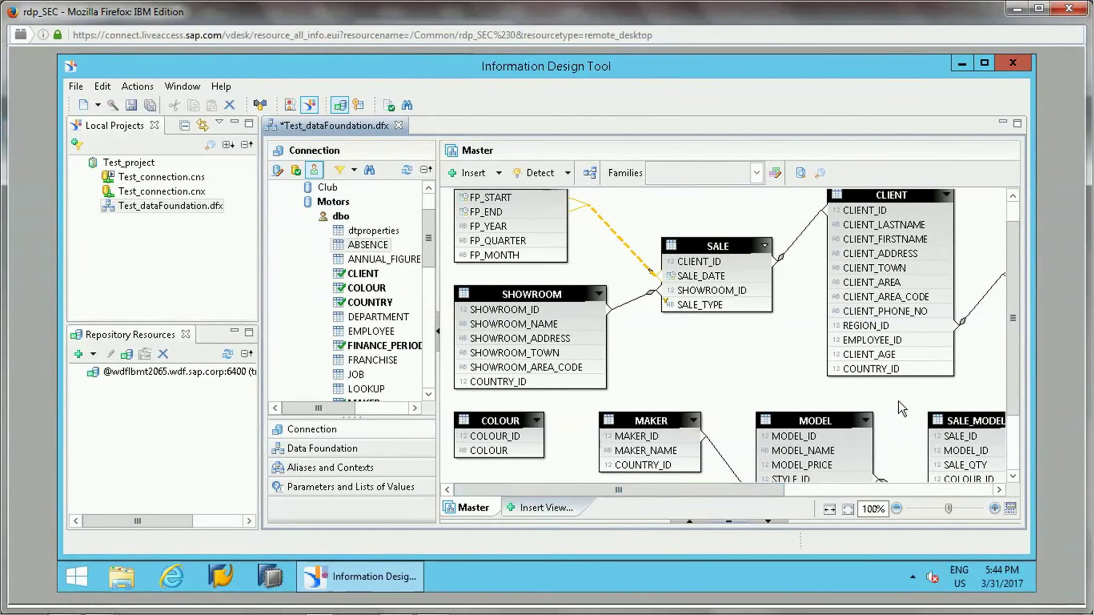
drag(1006, 335, 1015, 314)
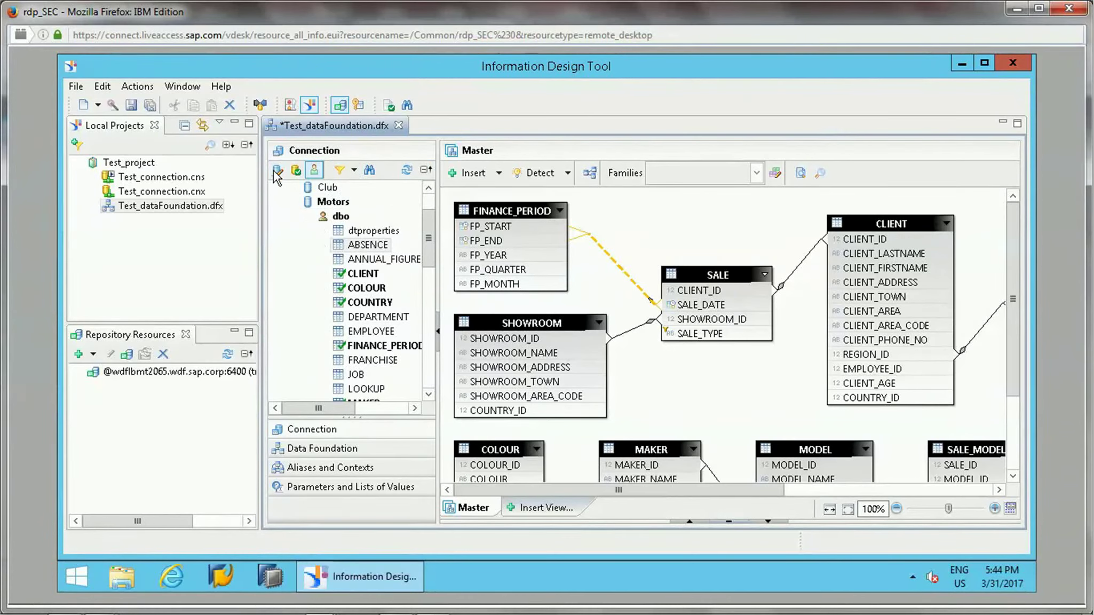
List the joins of Test_dataFoundation in the data foundation tree, with the pane wide enough to read their expressions.
click(324, 449)
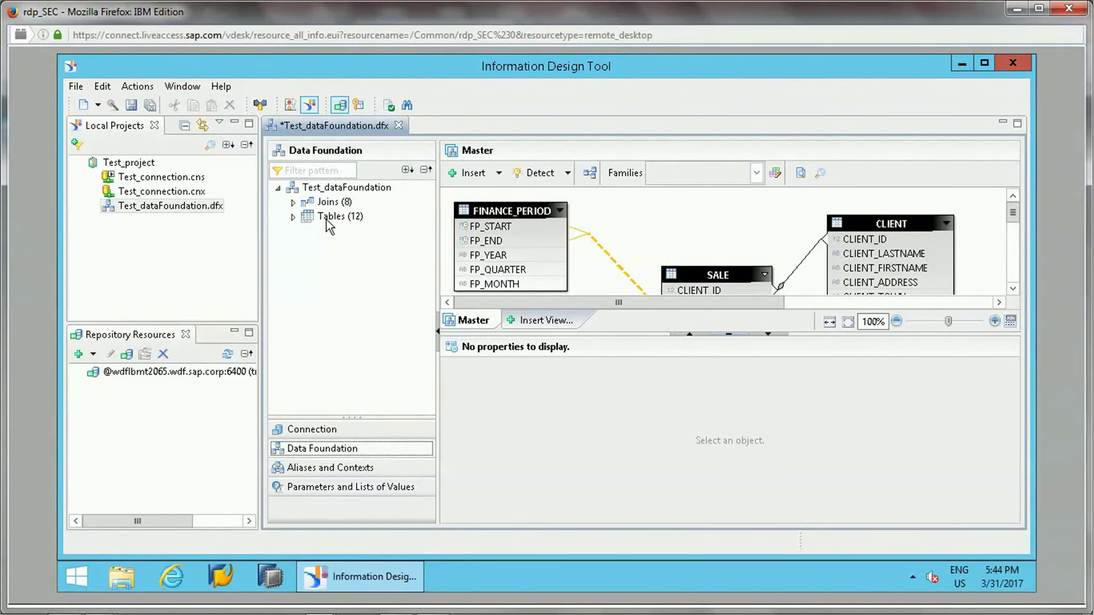
click(292, 203)
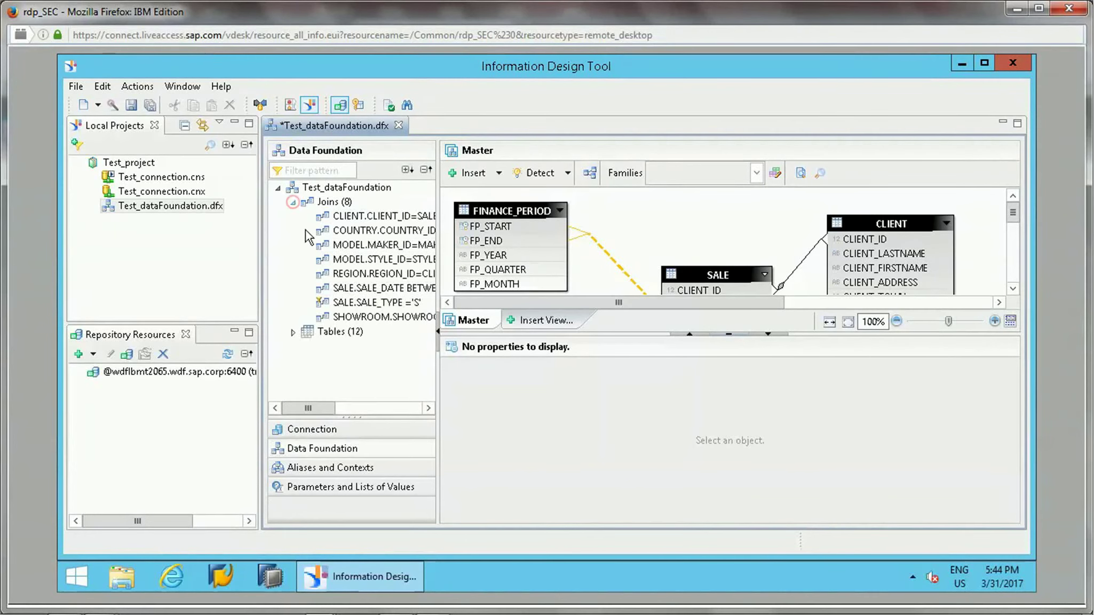
click(416, 218)
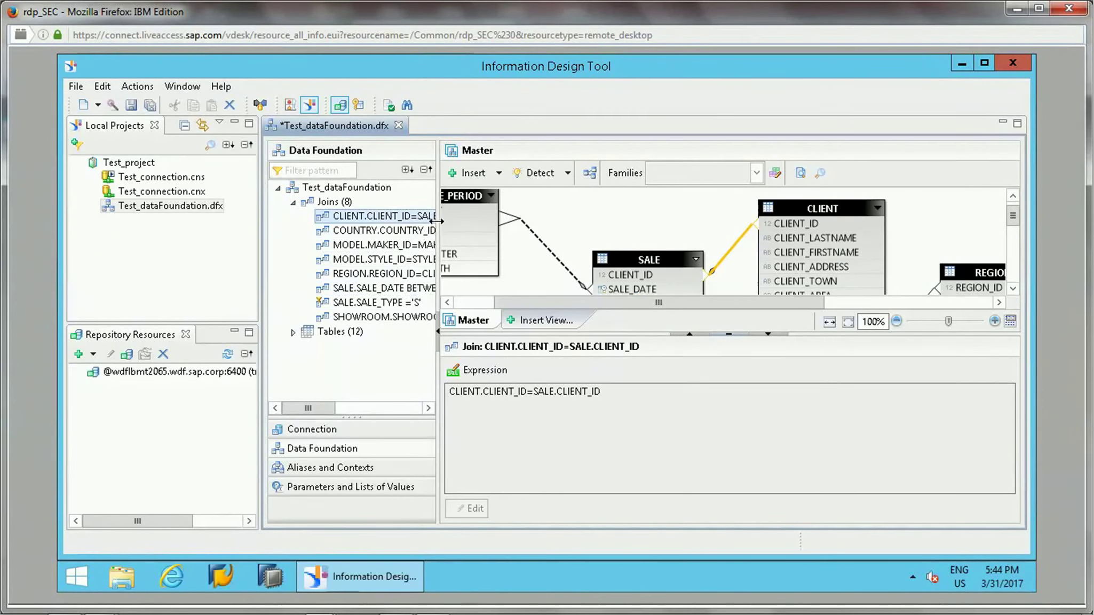
drag(439, 220, 631, 210)
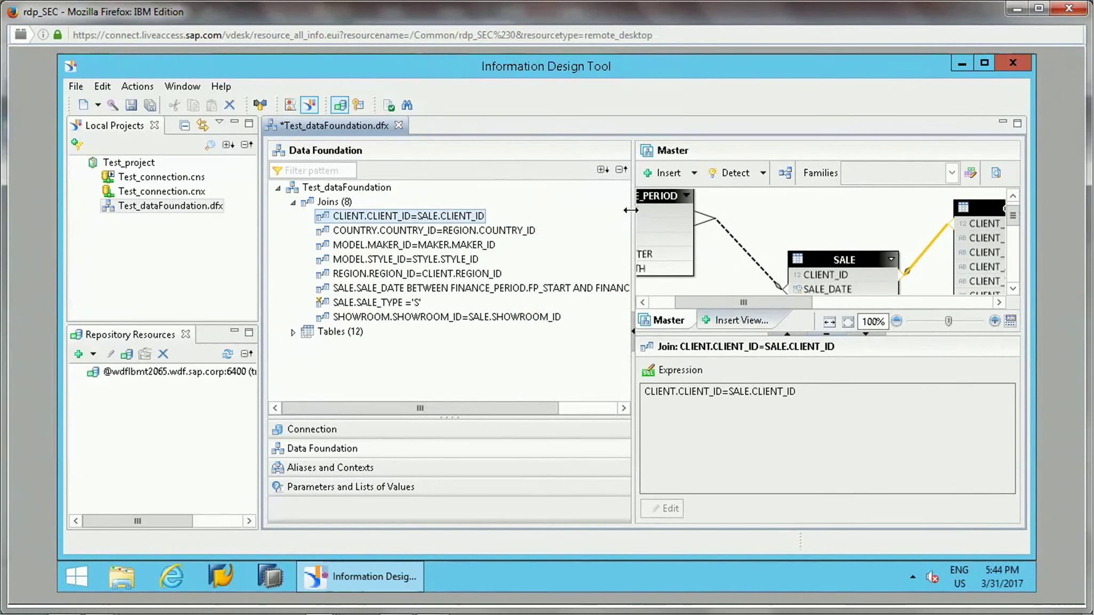
Review the definition of the COUNTRY–REGION join without changing it, and view the expression of the SALE_TYPE filter.
click(436, 230)
right_click(437, 232)
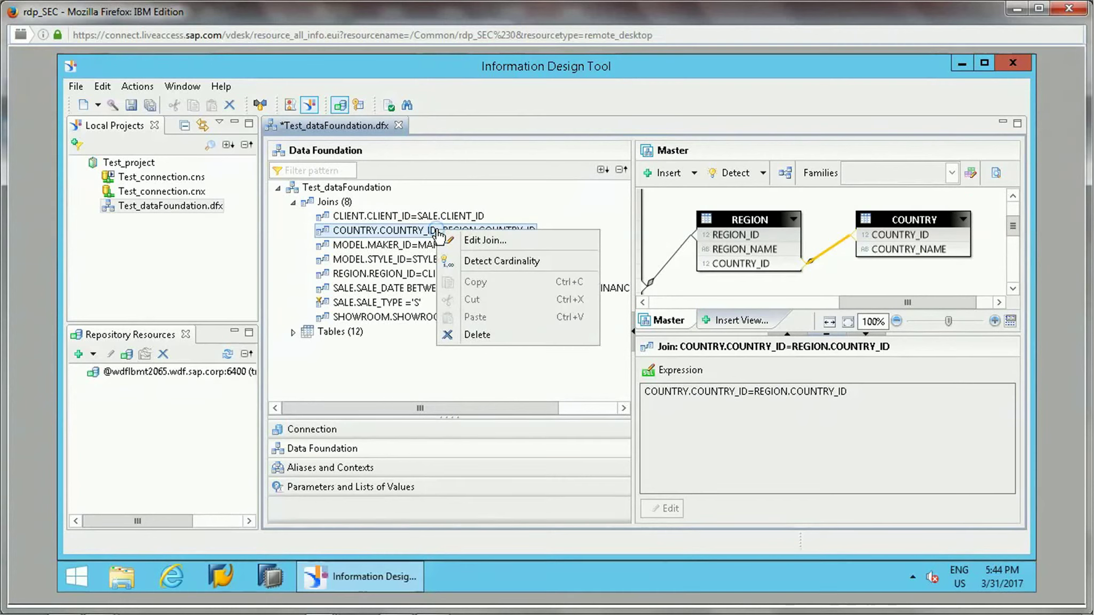
click(399, 246)
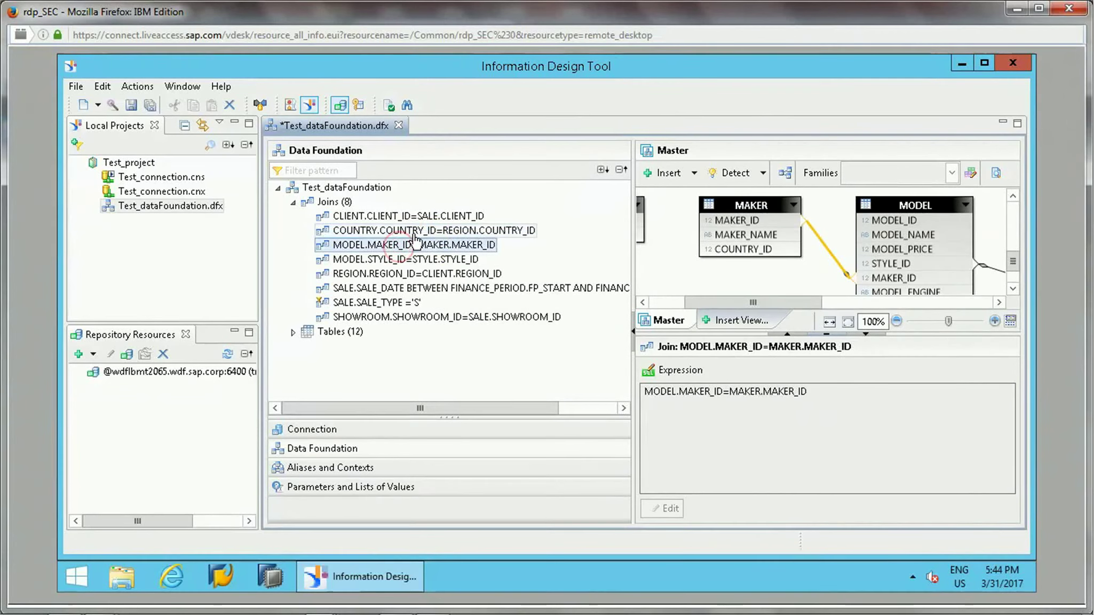
right_click(414, 232)
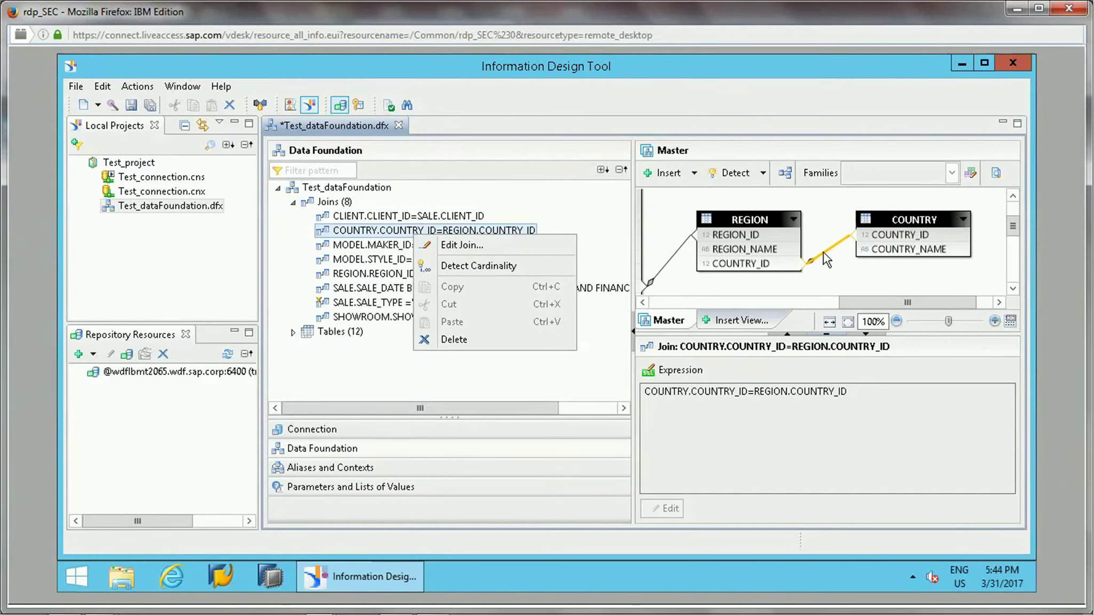
click(469, 245)
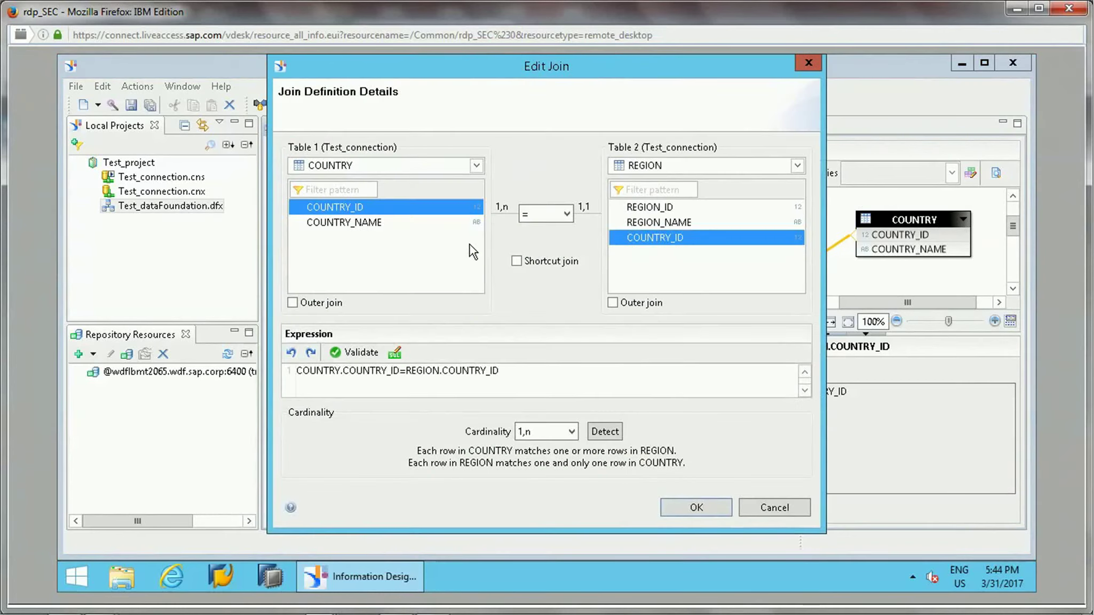
click(768, 507)
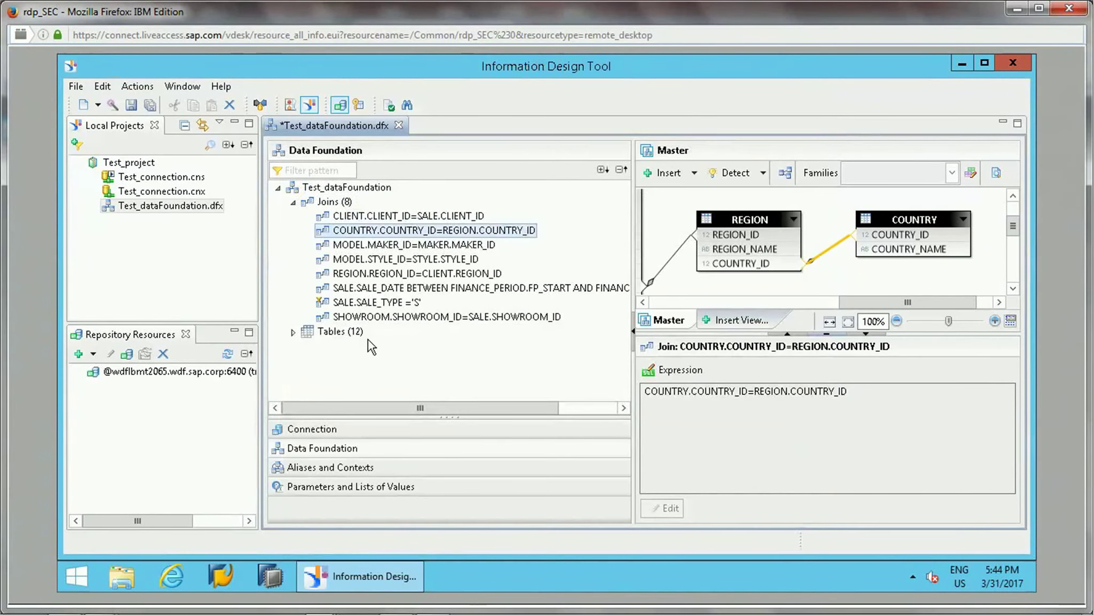
click(377, 302)
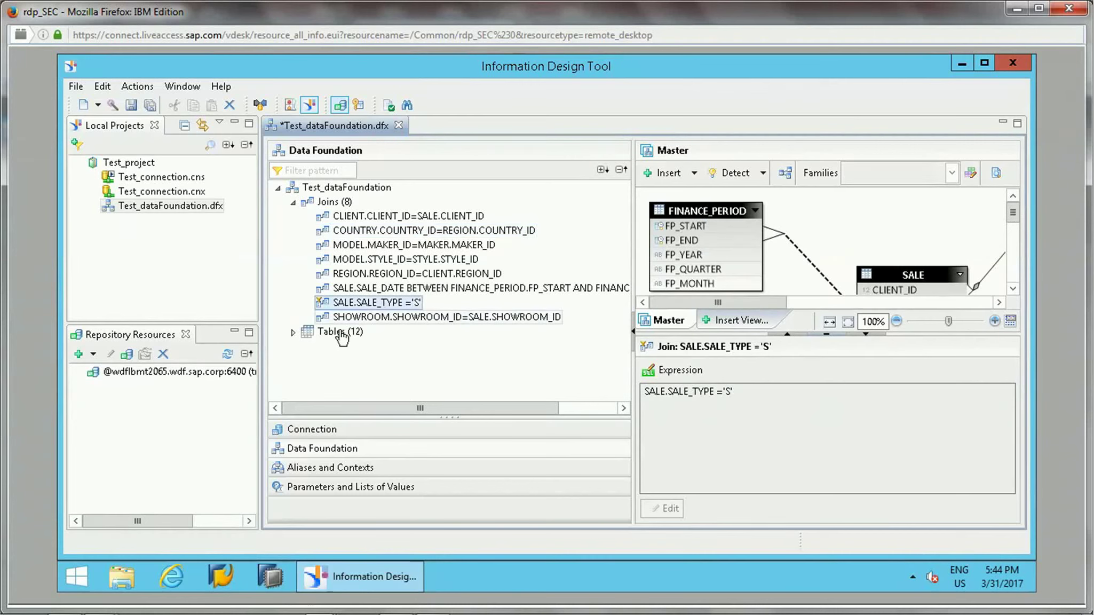
List the data foundation's tables and inspect the properties and available actions of the EMPLOYEE_ID column in CLIENT.
click(292, 331)
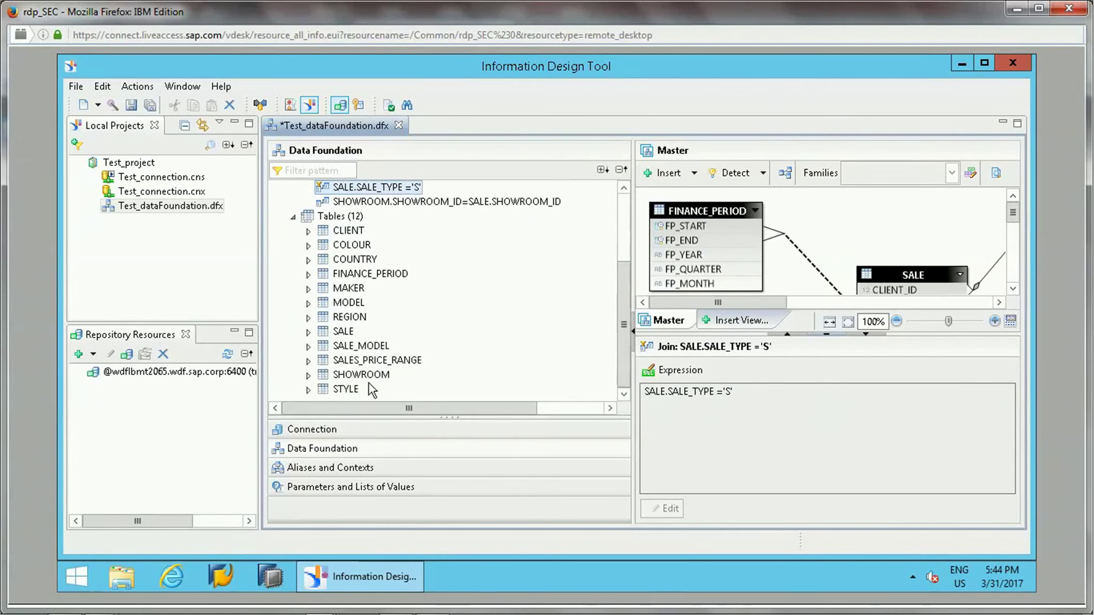
click(308, 230)
right_click(379, 260)
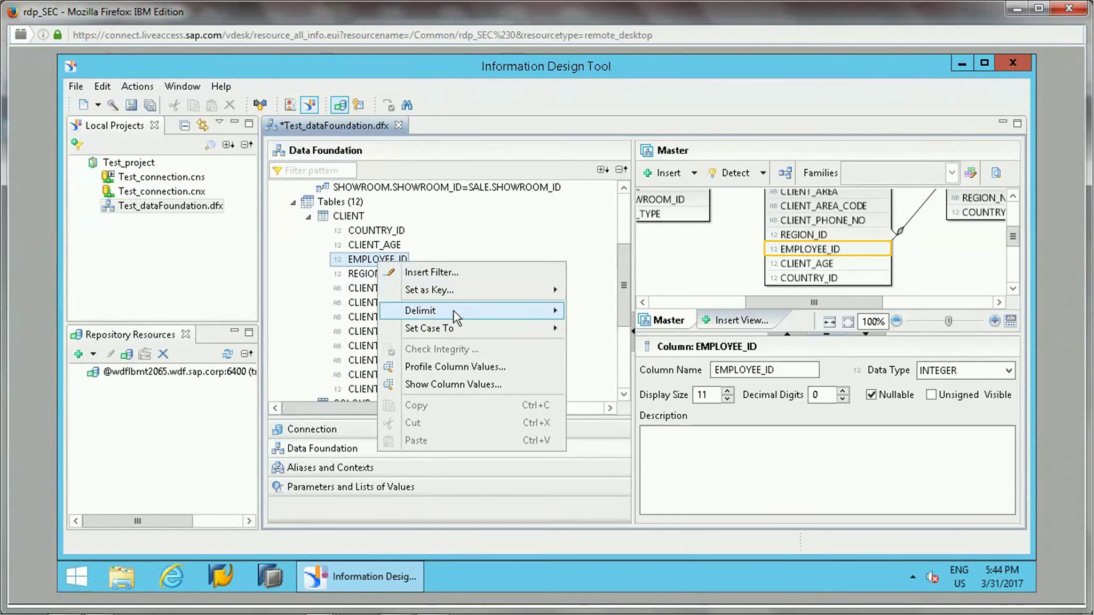
click(302, 284)
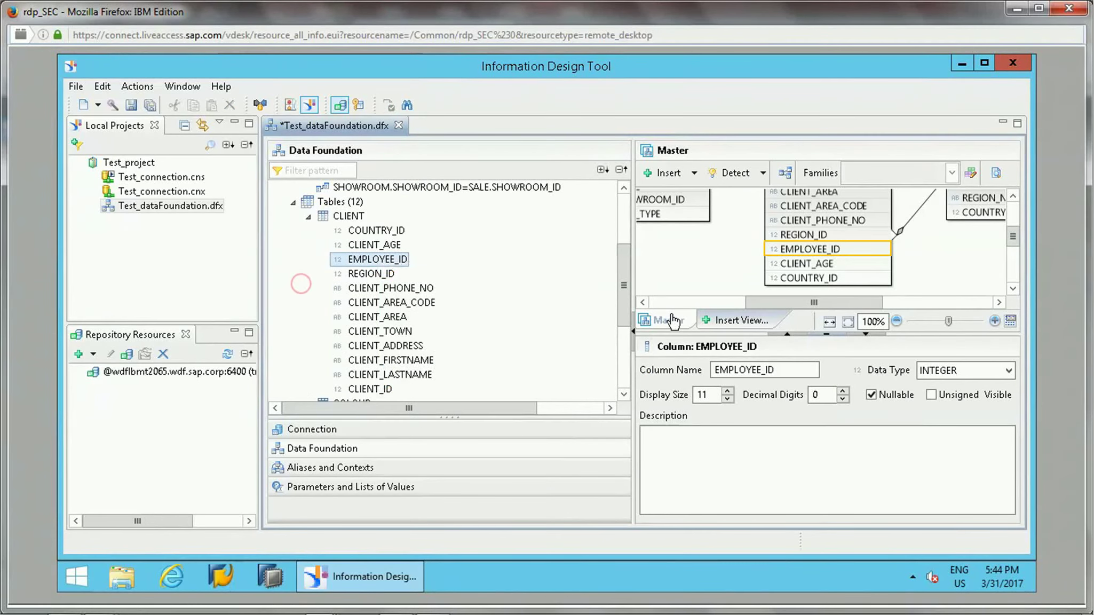
Collapse the tables and joins lists in the data foundation tree and narrow its pane to widen the diagram.
drag(622, 302, 623, 226)
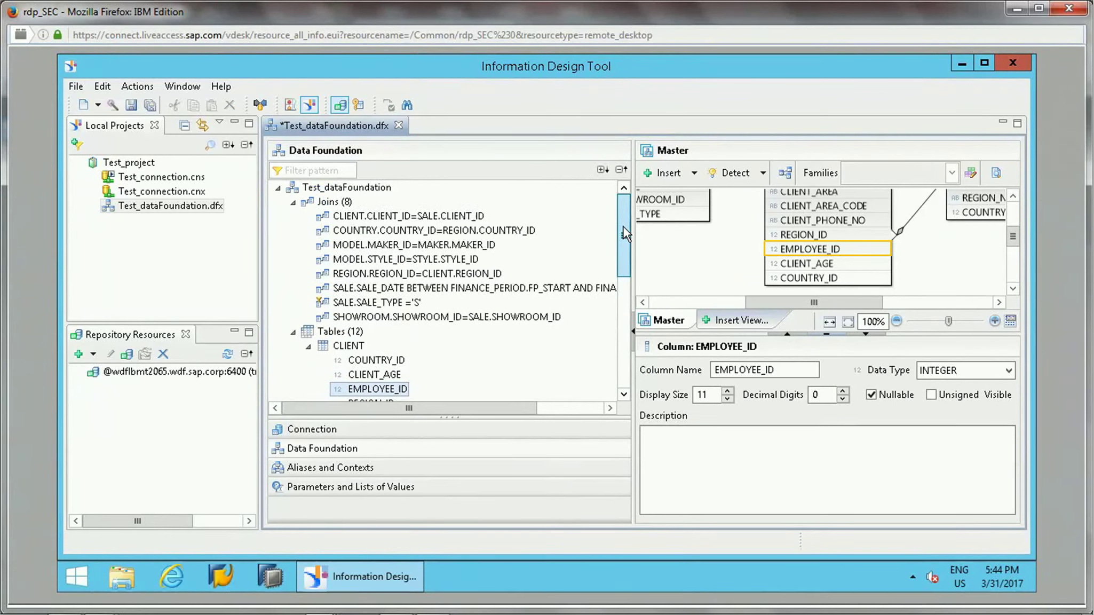
click(292, 332)
click(292, 202)
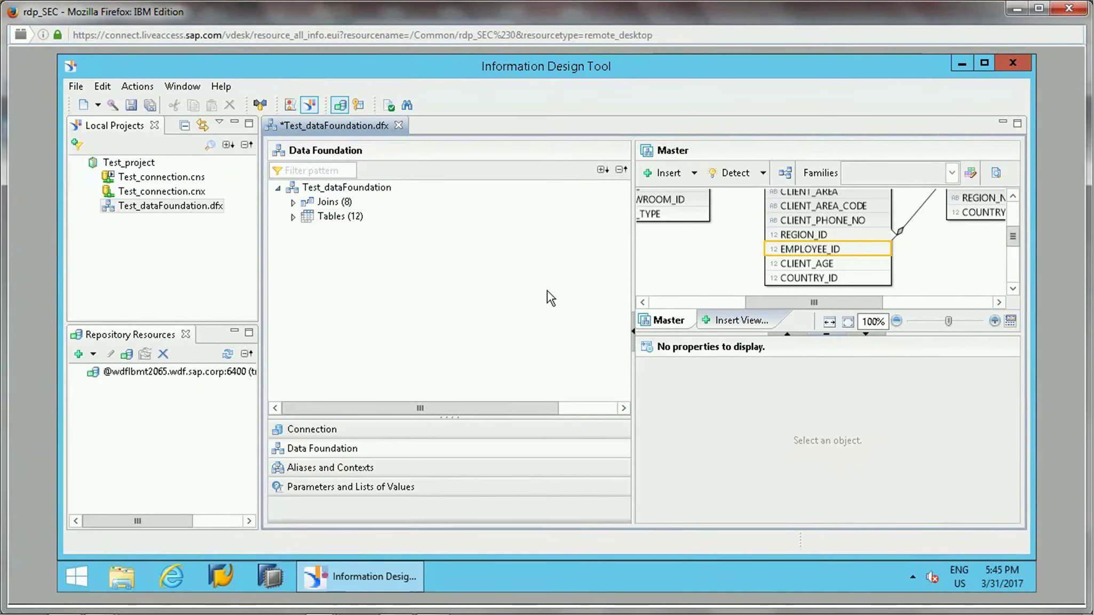
drag(634, 295, 483, 290)
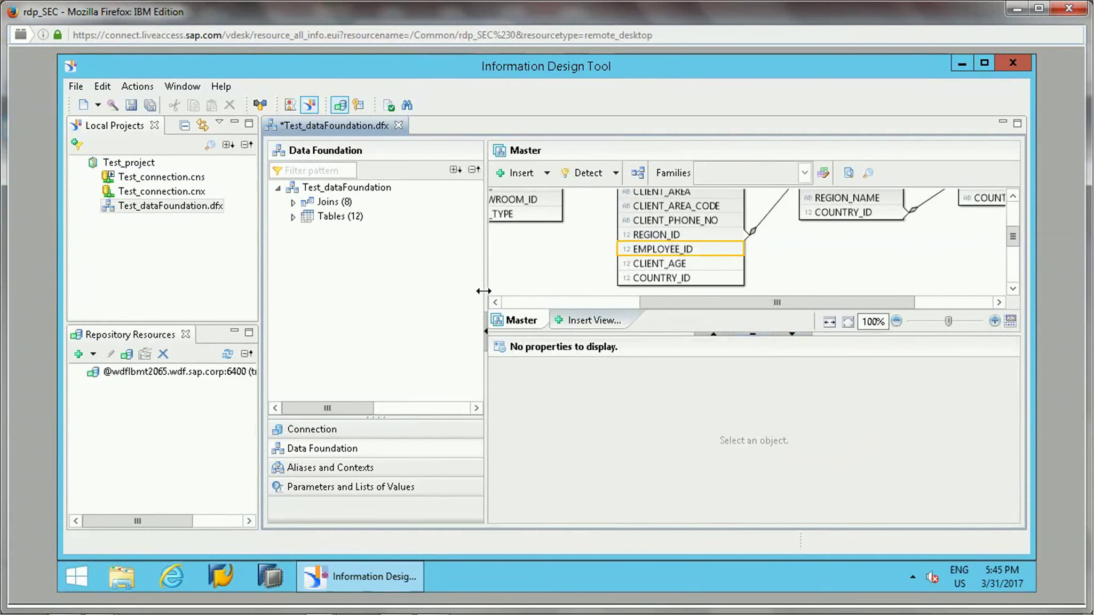
Look over the arranged tables in the Master view and save Test_dataFoundation.
drag(766, 304, 603, 310)
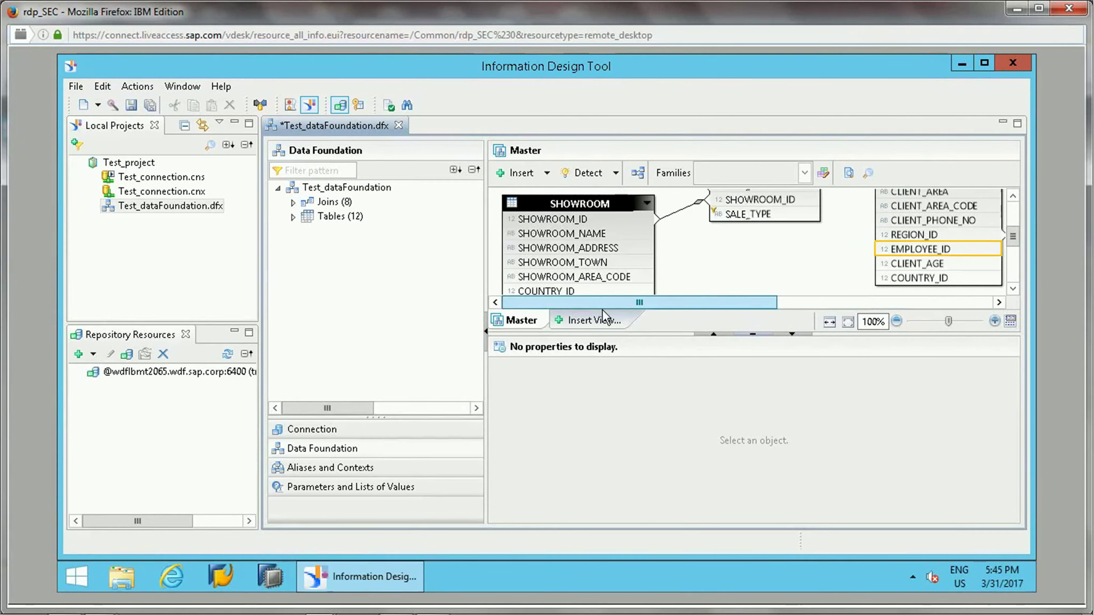
drag(1013, 236, 1017, 186)
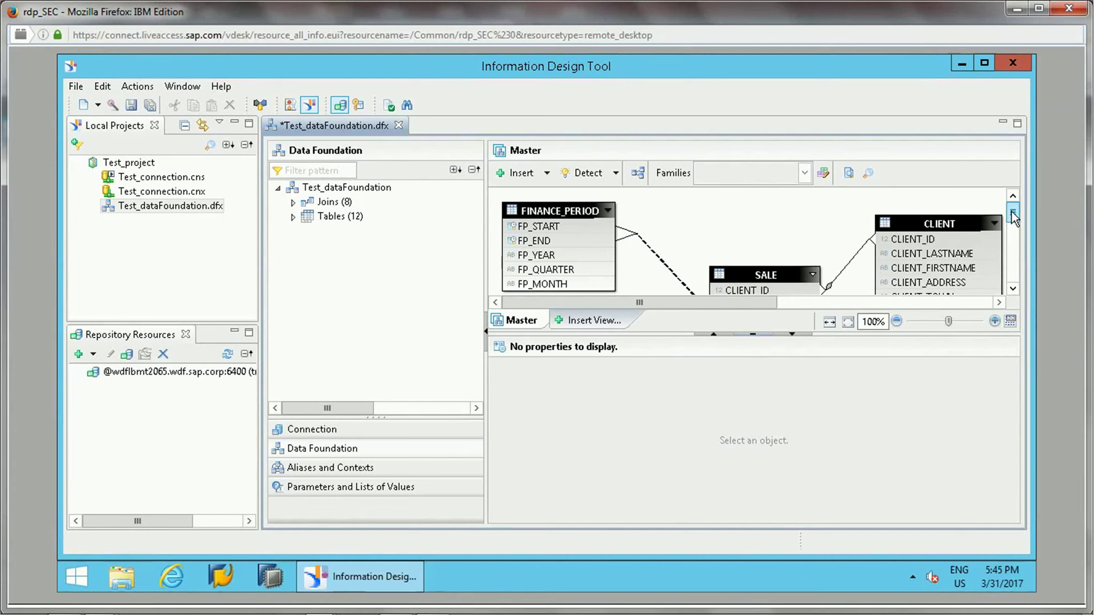
drag(1011, 213, 1011, 283)
drag(1016, 235, 1015, 212)
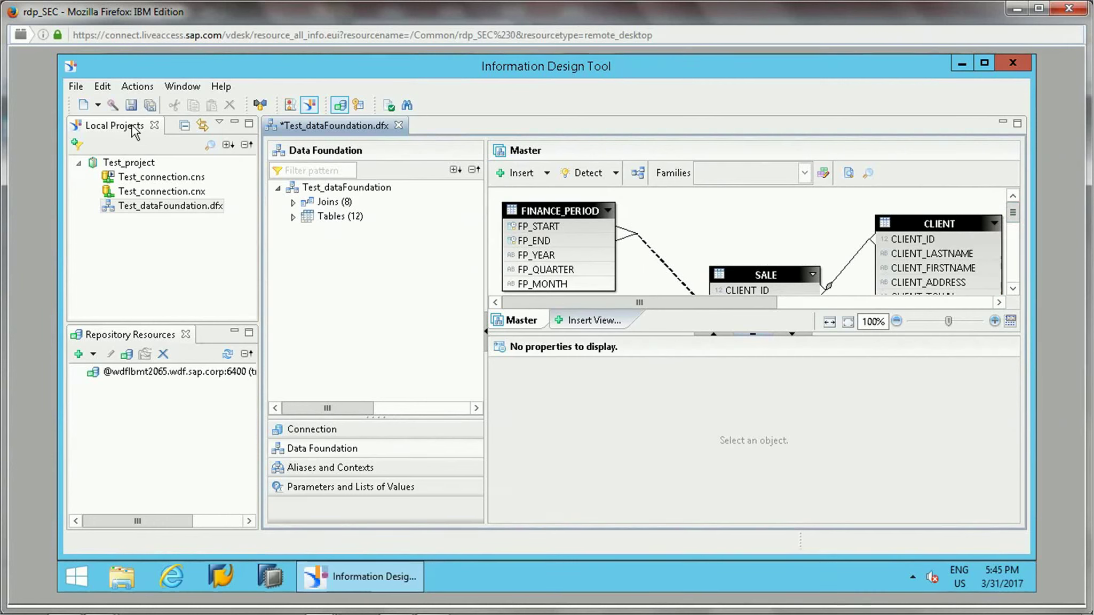
key(ctrl+s)
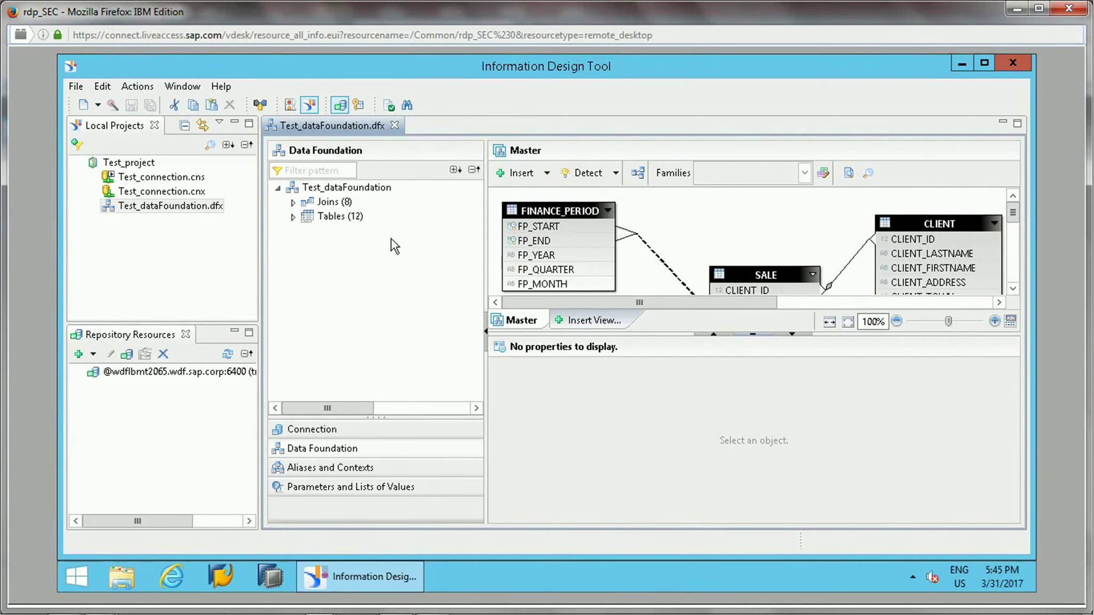